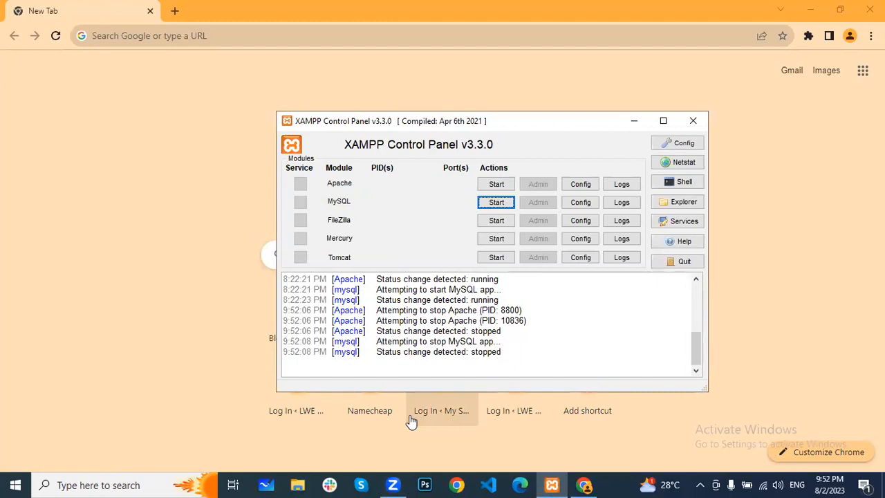
- Start the Apache and MySQL modules in the XAMPP Control Panel and minimize its window
{"action": "left_click", "coordinate": [504, 205]}
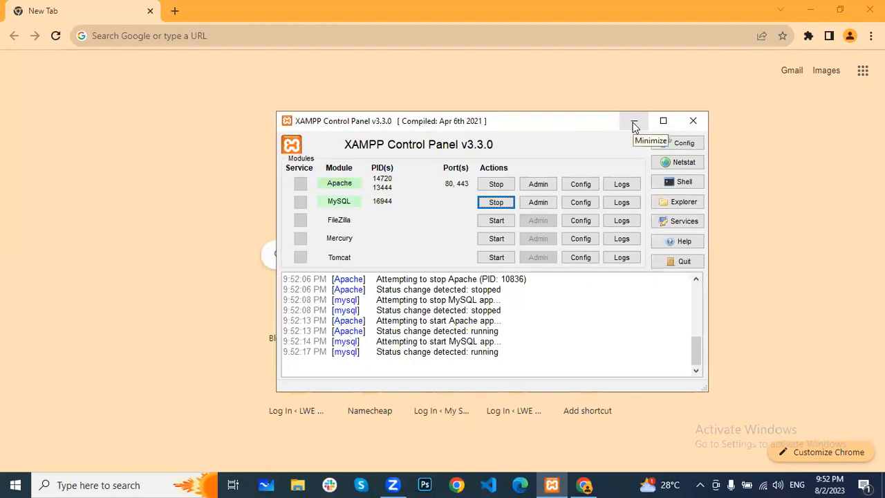
{"action": "left_click", "coordinate": [635, 126]}
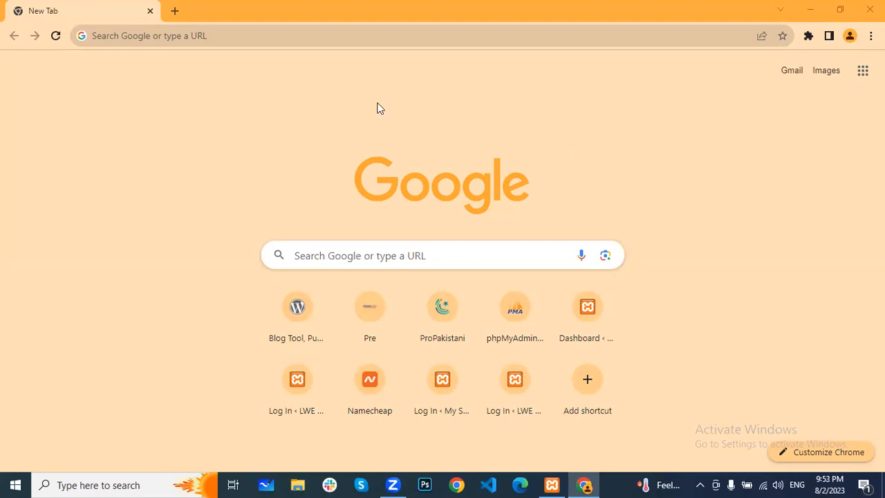
{"action": "left_click", "coordinate": [552, 484]}
{"action": "left_click", "coordinate": [551, 484]}
- Open the local WordPress site at localhost/lwe in the Chrome browser
{"action": "key", "text": "ctrl+l"}
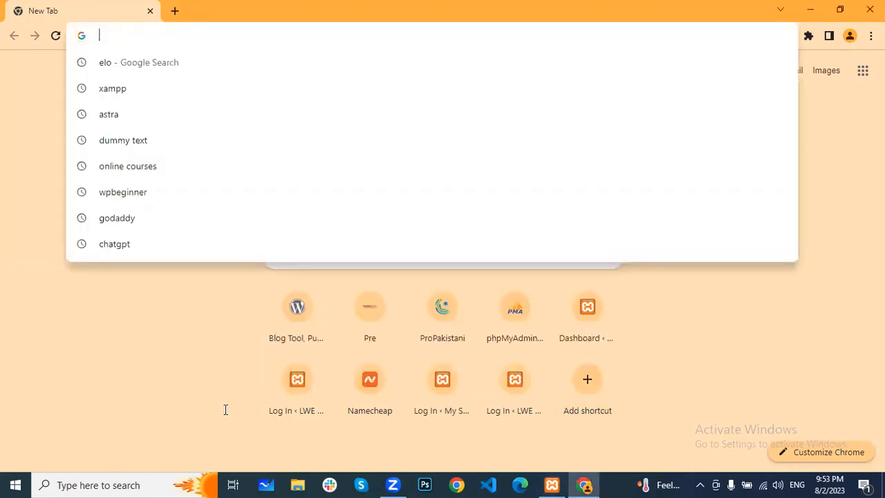
{"action": "type", "text": "localhost/phpmyadmin"}
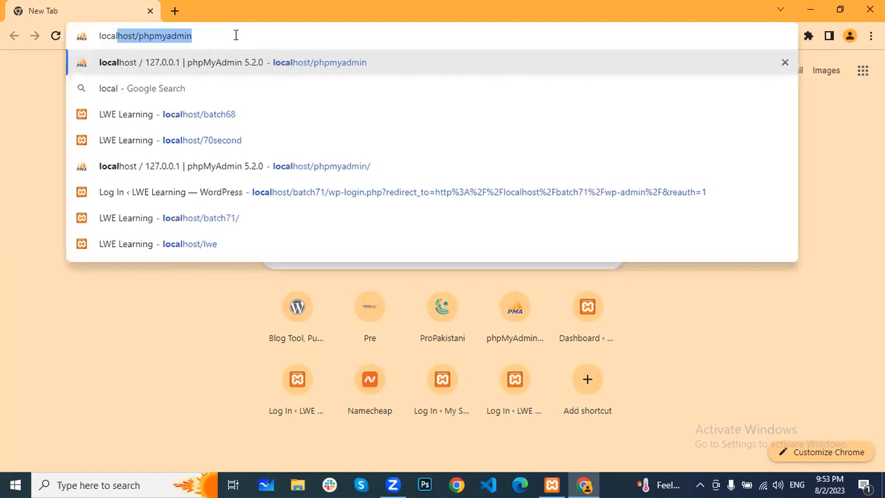
{"action": "key", "text": "Right"}
{"action": "key", "text": "BackSpace"}
{"action": "key", "text": "BackSpace"}
{"action": "key", "text": "BackSpace"}
{"action": "key", "text": "BackSpace"}
{"action": "key", "text": "BackSpace"}
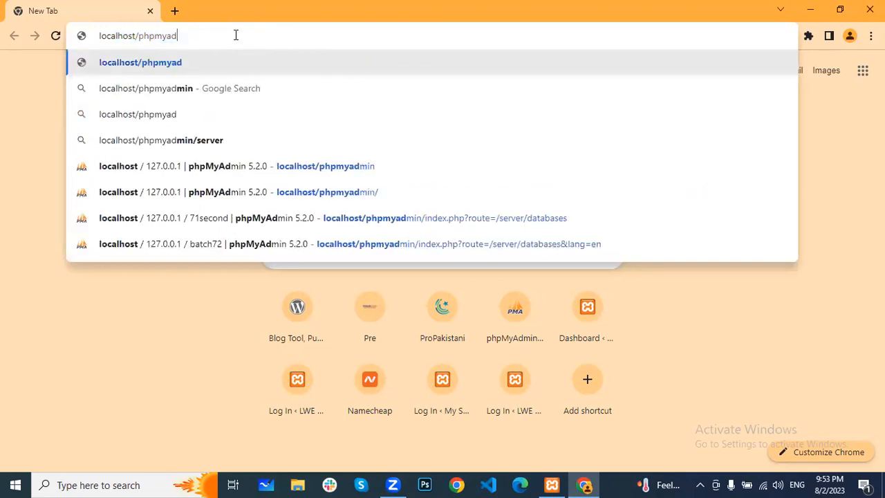
{"action": "key", "text": "BackSpace"}
{"action": "key", "text": "BackSpace"}
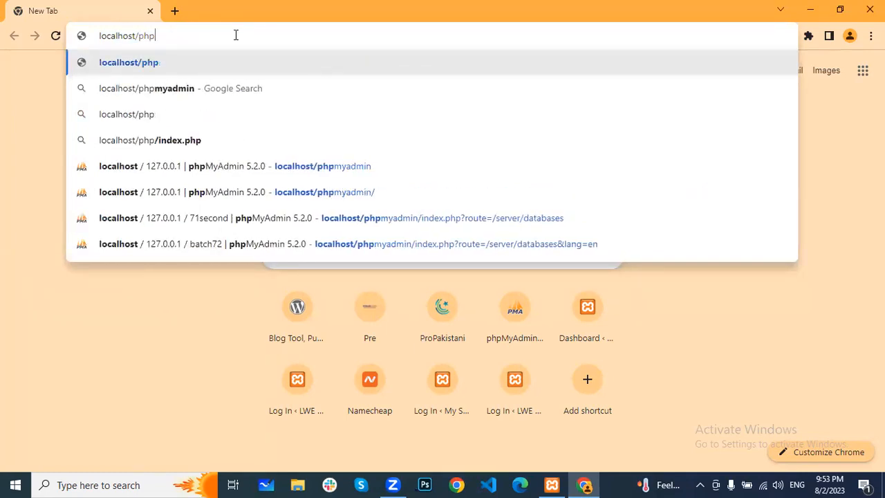
{"action": "key", "text": "BackSpace"}
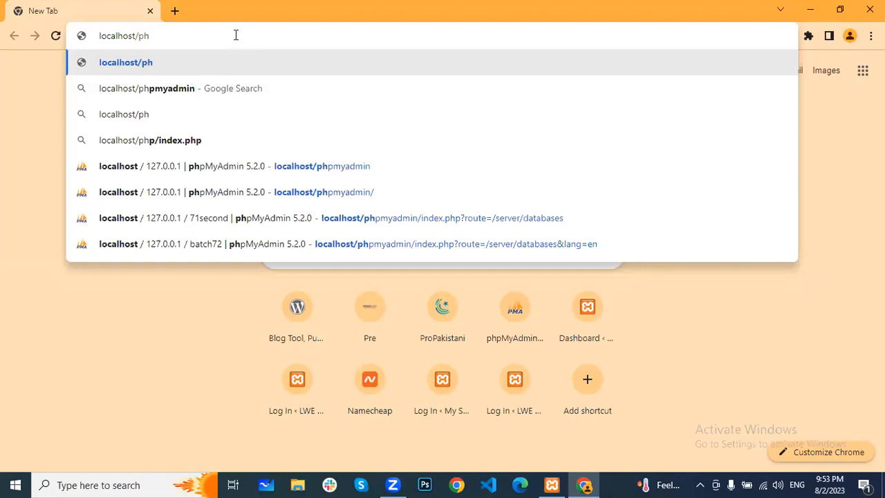
{"action": "key", "text": "BackSpace"}
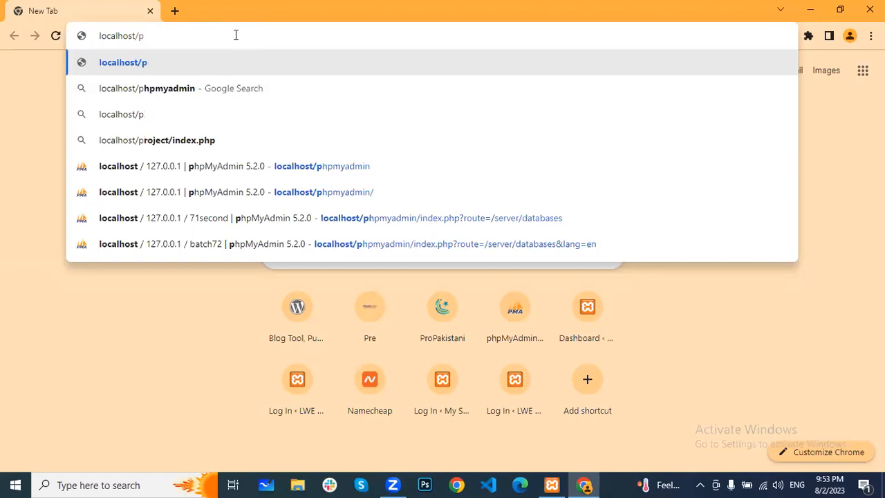
{"action": "key", "text": "BackSpace"}
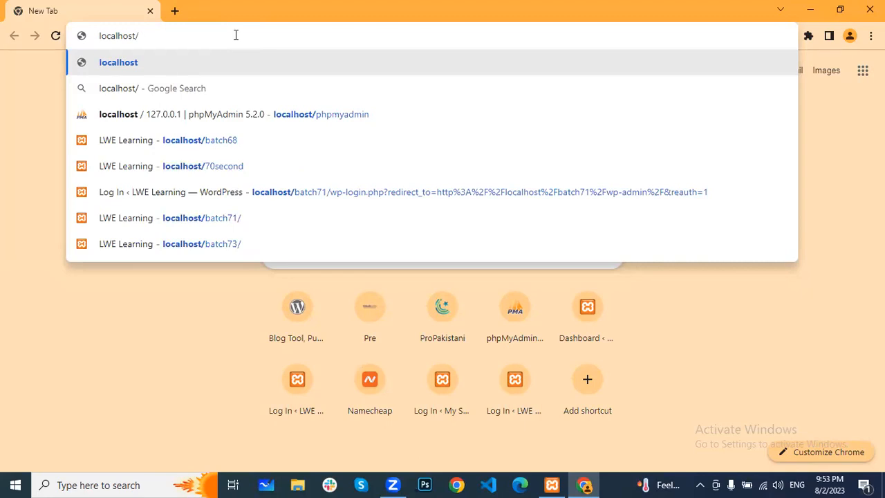
{"action": "type", "text": "lwe"}
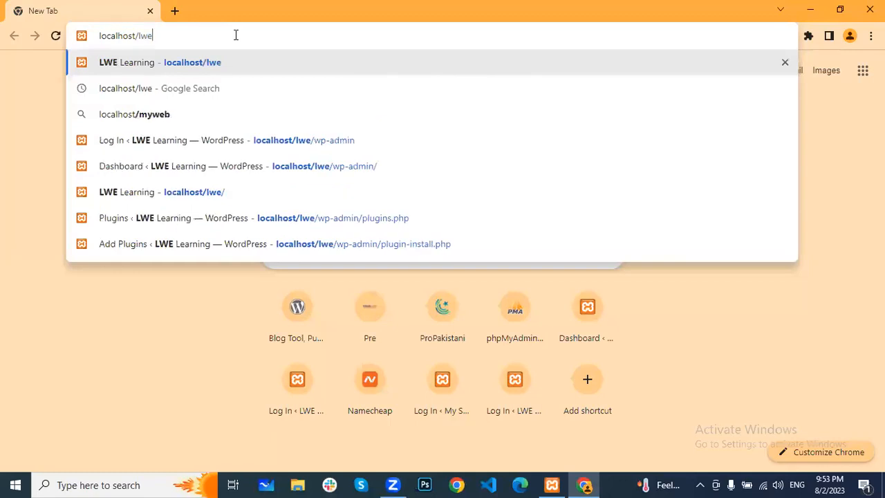
{"action": "key", "text": "Return"}
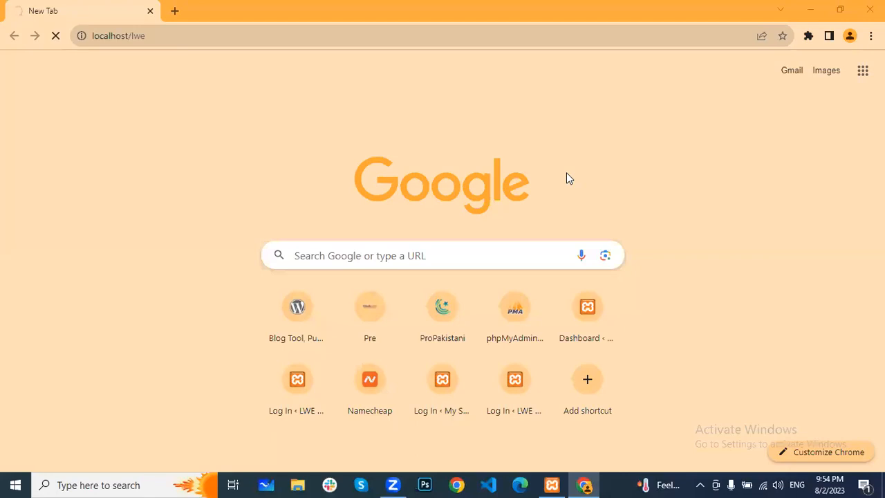
- Copy the site address and open its admin page, localhost/lwe/wp-admin, in a new browser tab
{"action": "left_click", "coordinate": [183, 36]}
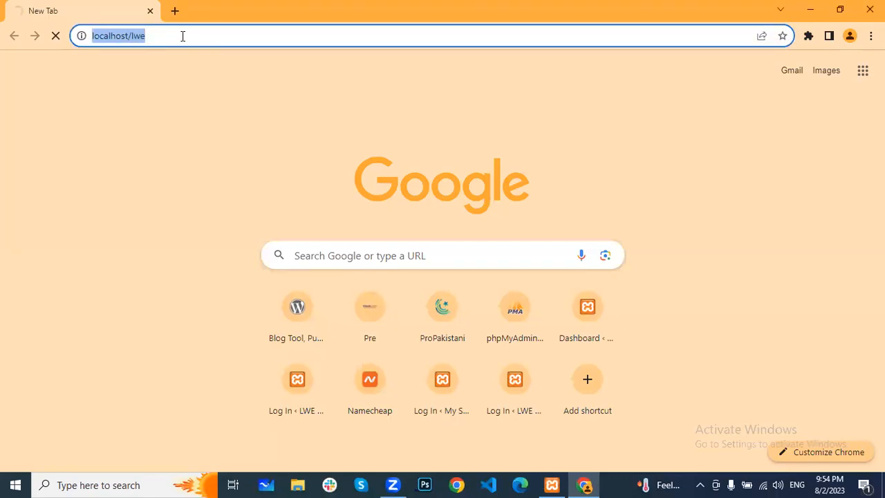
{"action": "left_click", "coordinate": [553, 483]}
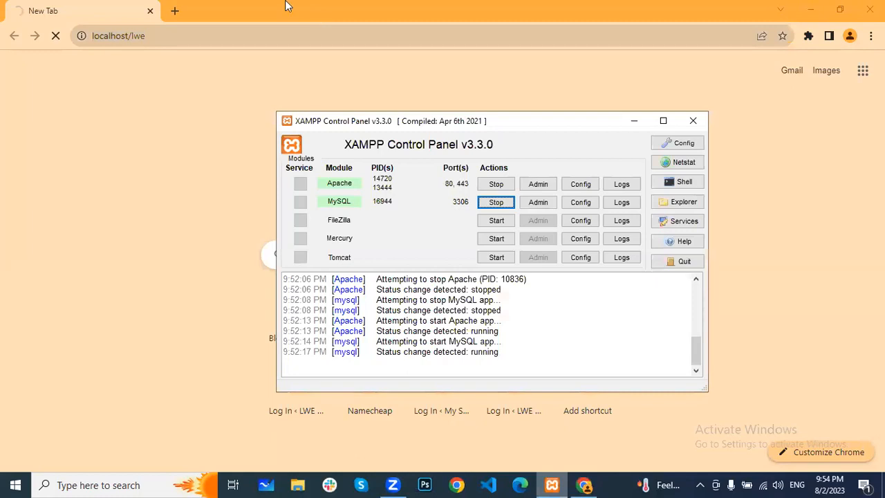
{"action": "left_click", "coordinate": [286, 6]}
{"action": "key", "text": "ctrl+c"}
{"action": "left_click", "coordinate": [174, 11]}
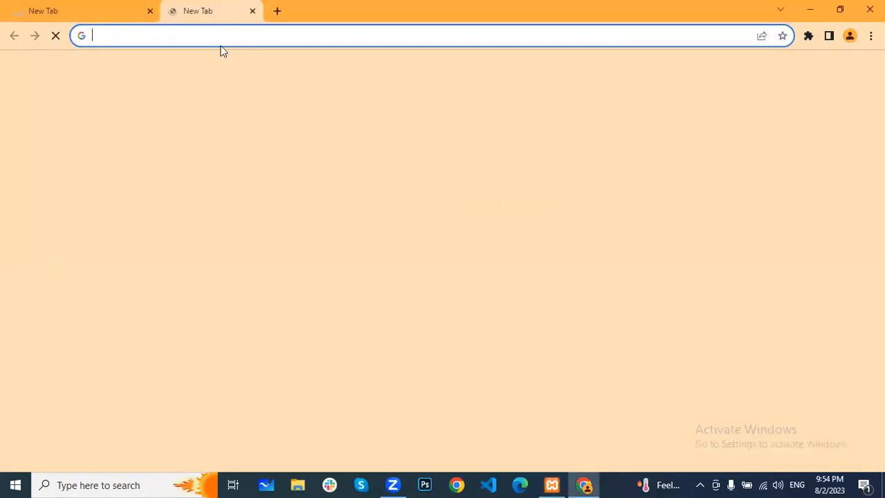
{"action": "key", "text": "ctrl+v"}
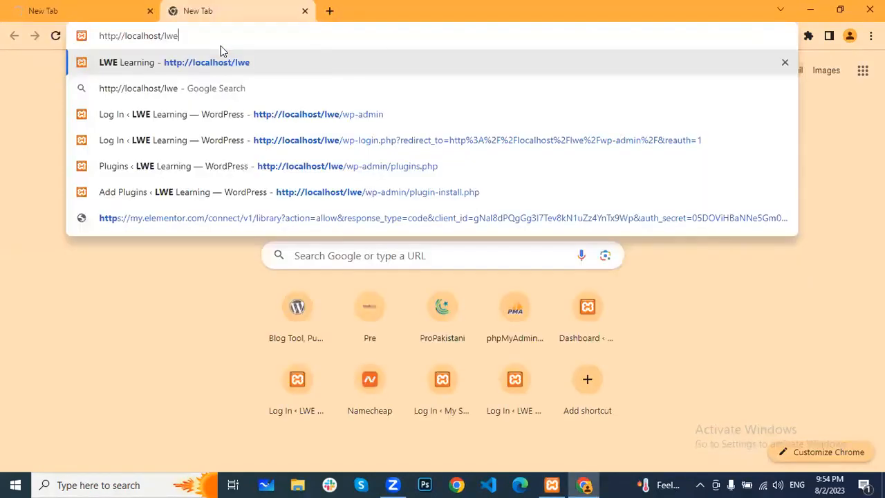
{"action": "type", "text": "/"}
{"action": "key", "text": "Return"}
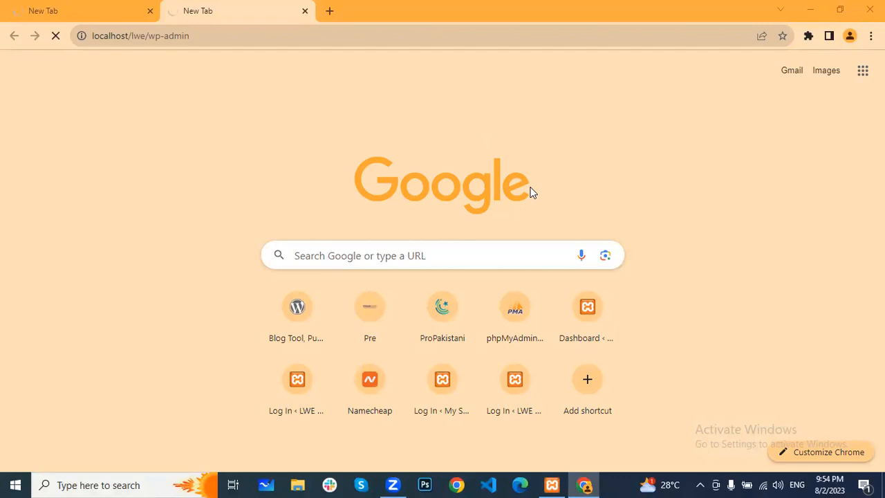
- Look at the site's front page and submit the WordPress login form
{"action": "left_click", "coordinate": [55, 8]}
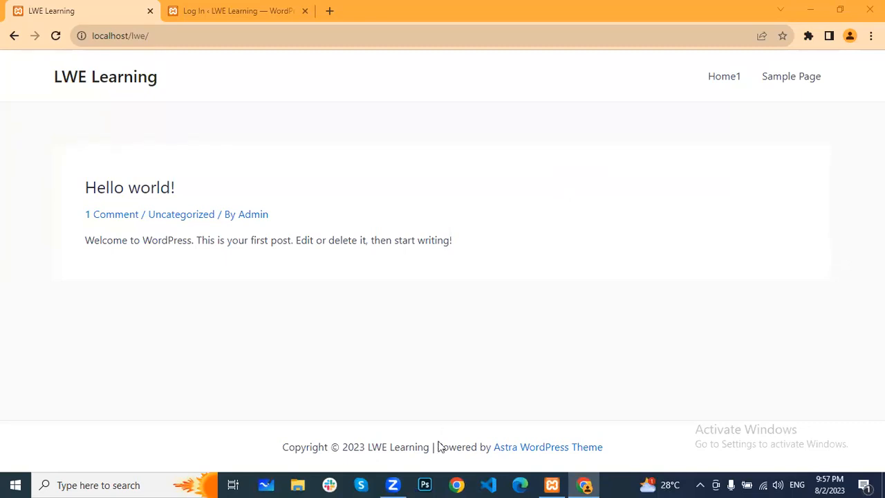
{"action": "left_click", "coordinate": [263, 9]}
{"action": "left_click", "coordinate": [506, 307]}
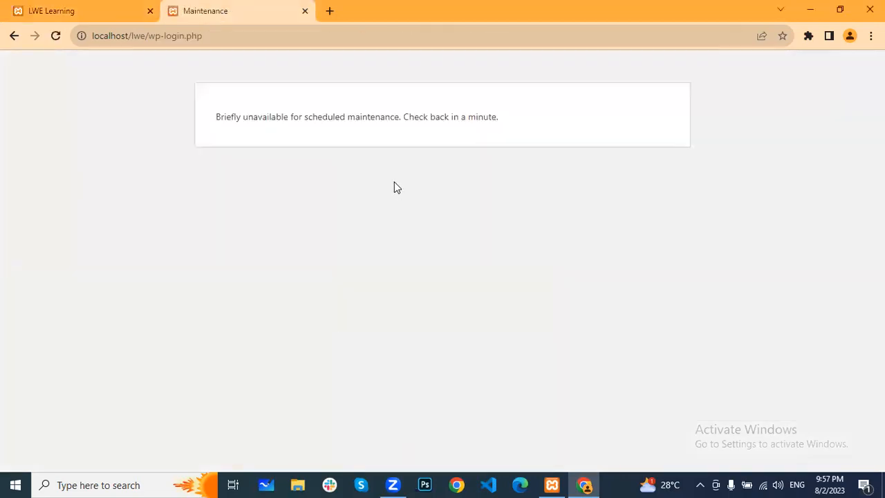
- Try reloading the WordPress login page twice, confirming the form resubmission each time
{"action": "left_click", "coordinate": [60, 40]}
{"action": "left_click", "coordinate": [504, 139]}
{"action": "left_click", "coordinate": [55, 36]}
{"action": "left_click", "coordinate": [490, 139]}
- Stop Apache and MySQL in the XAMPP Control Panel, and reload the login page with form resubmission
{"action": "left_click", "coordinate": [552, 485]}
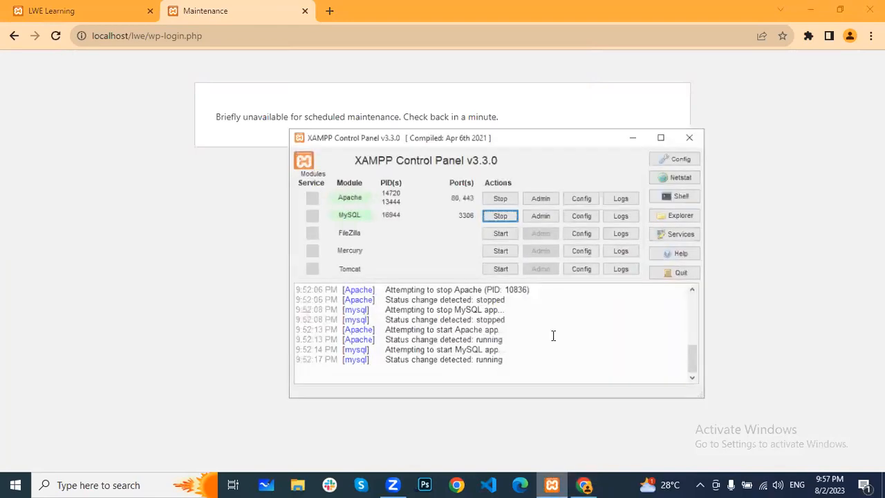
{"action": "left_click", "coordinate": [502, 184]}
{"action": "left_click", "coordinate": [505, 202]}
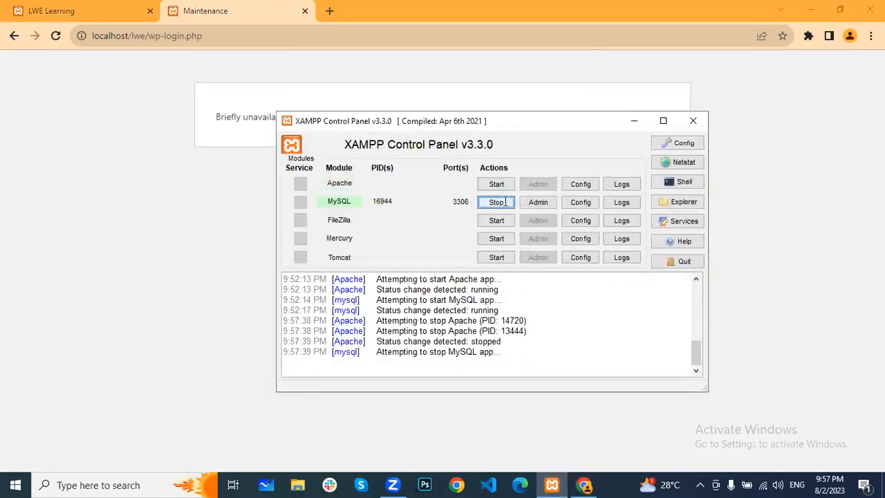
{"action": "left_click", "coordinate": [55, 35]}
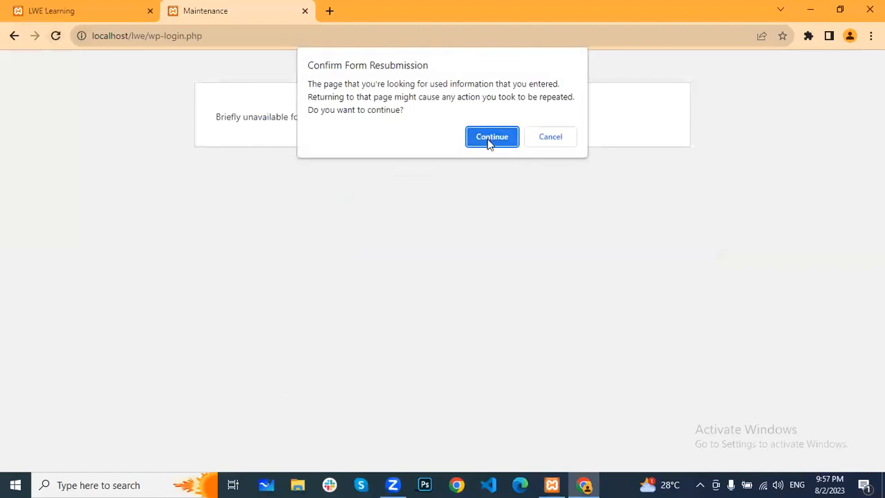
{"action": "left_click", "coordinate": [490, 138]}
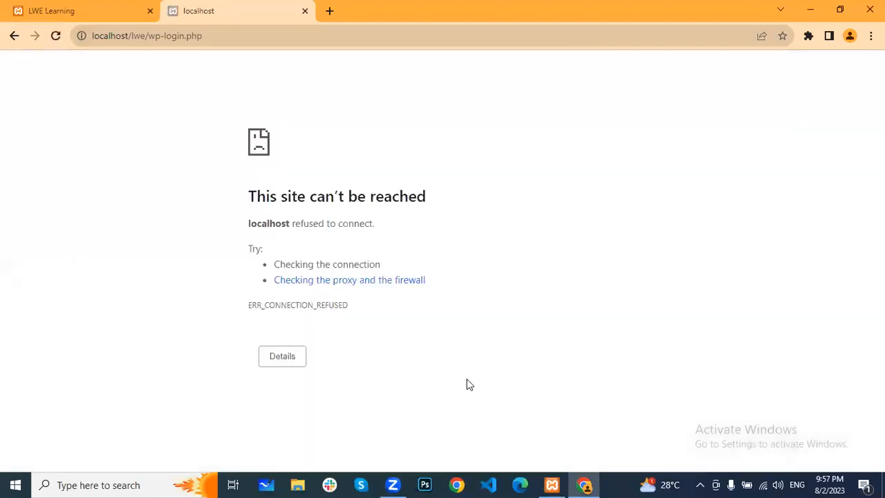
- Start Apache and MySQL again in the XAMPP Control Panel and minimize its window
{"action": "left_click", "coordinate": [551, 485]}
{"action": "left_click", "coordinate": [497, 184]}
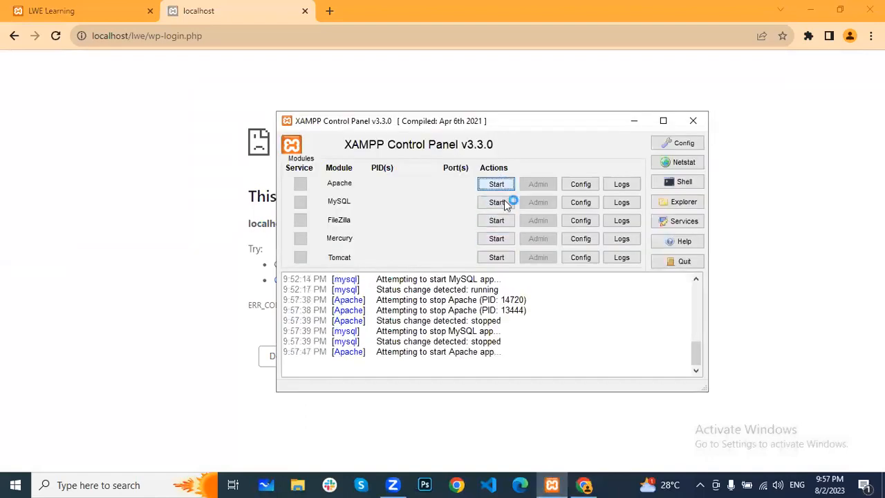
{"action": "left_click", "coordinate": [504, 200]}
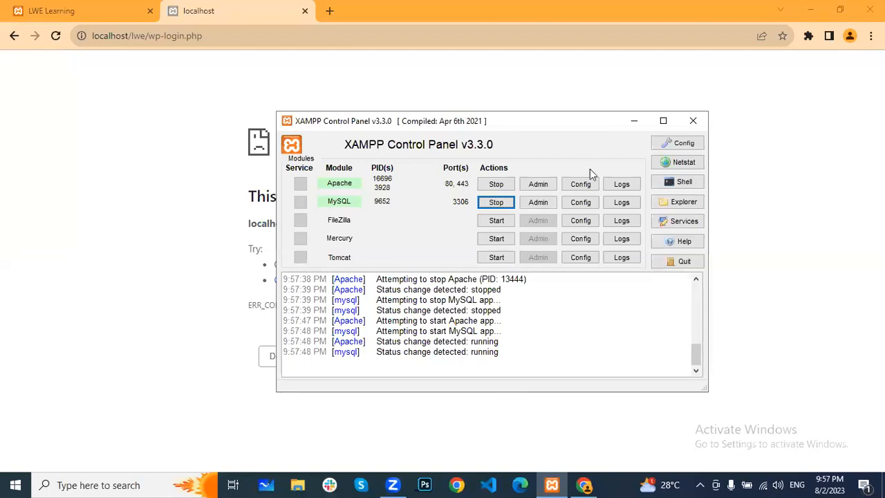
{"action": "left_click", "coordinate": [636, 121]}
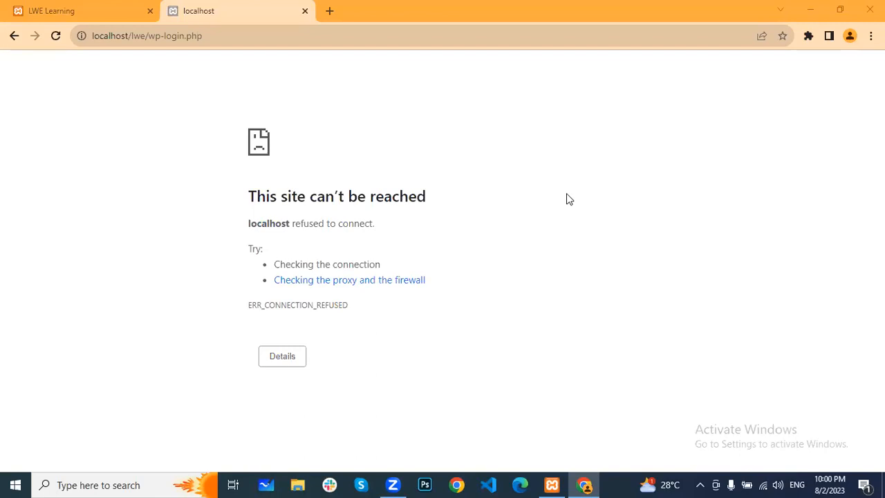
- Check the running modules in XAMPP and reload the login page with form resubmission to reach the WordPress dashboard
{"action": "left_click", "coordinate": [552, 484]}
{"action": "key", "text": "alt+Tab"}
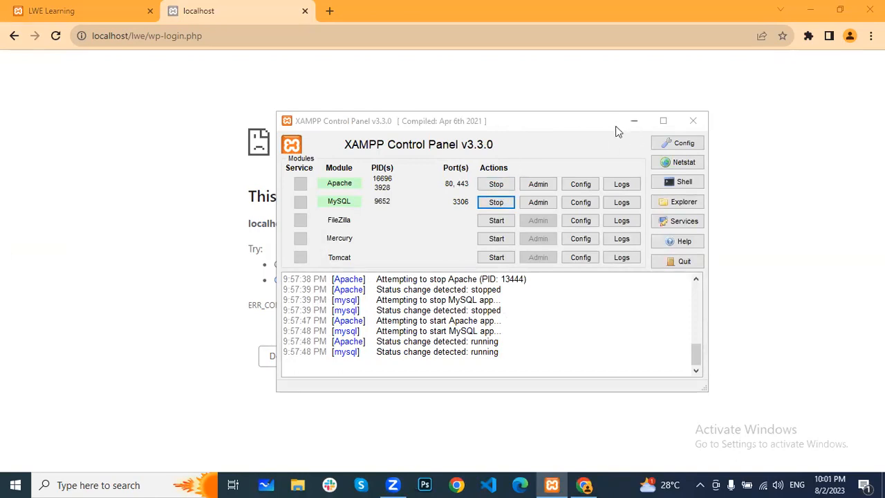
{"action": "left_click", "coordinate": [633, 121]}
{"action": "left_click", "coordinate": [60, 40]}
{"action": "left_click", "coordinate": [481, 138]}
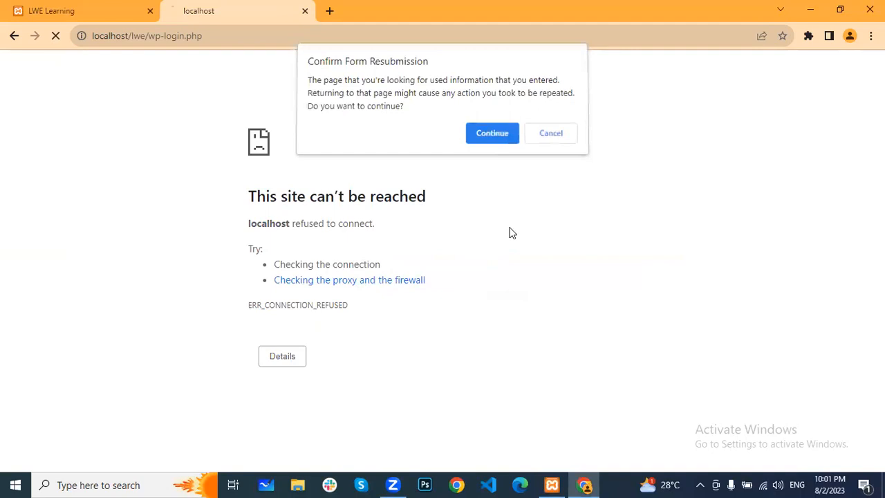
{"action": "left_click", "coordinate": [557, 485]}
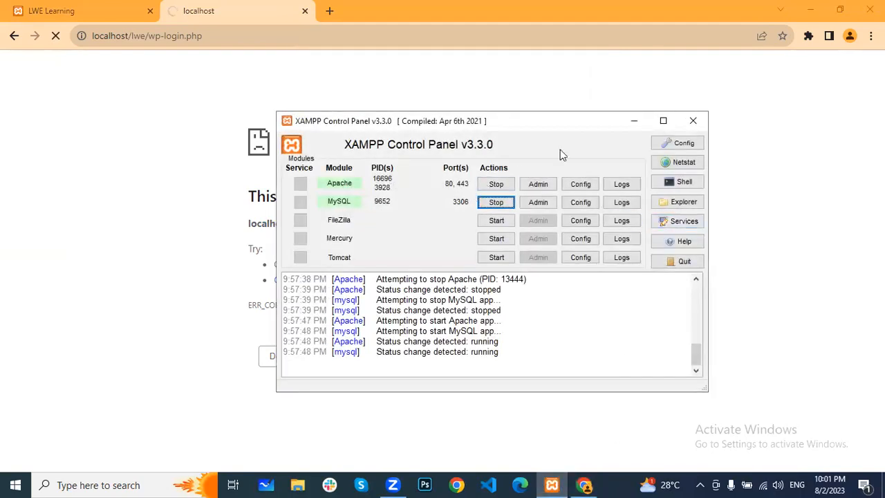
{"action": "left_click", "coordinate": [629, 125]}
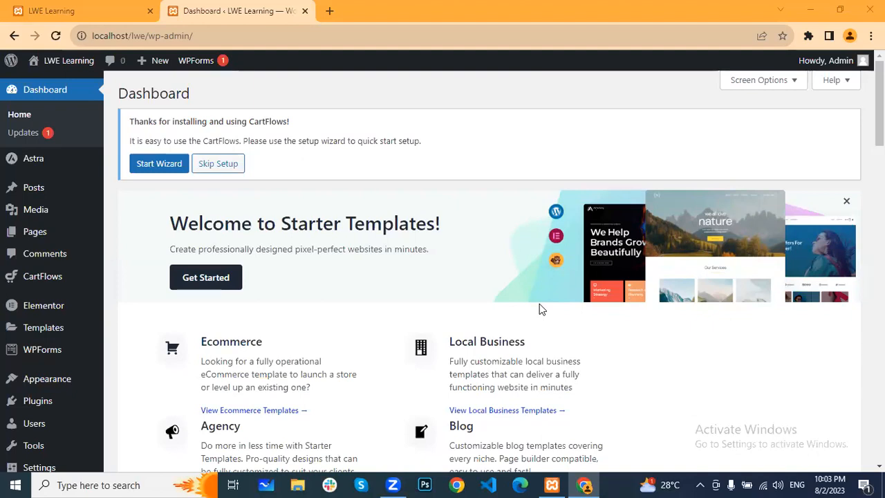
- Open the list of all pages in the WordPress admin and start adding a new page
{"action": "left_click_drag", "start_coordinate": [539, 306], "coordinate": [166, 221]}
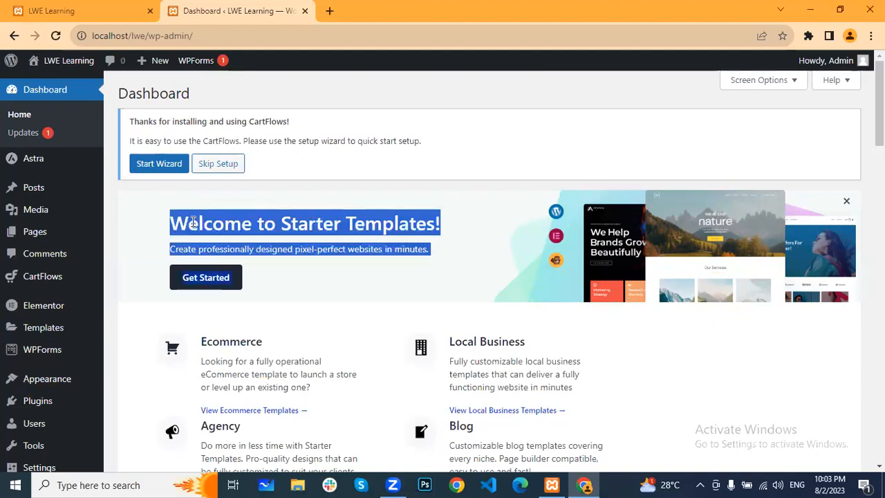
{"action": "left_click", "coordinate": [156, 216]}
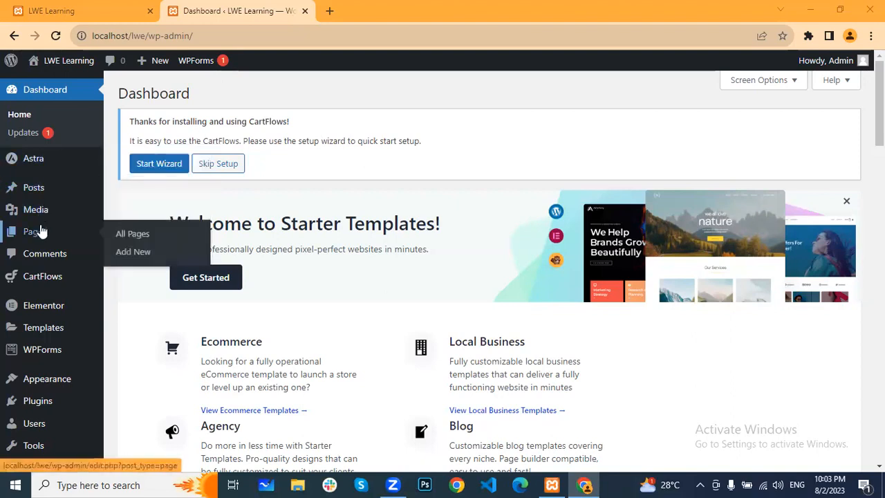
{"action": "left_click", "coordinate": [40, 232]}
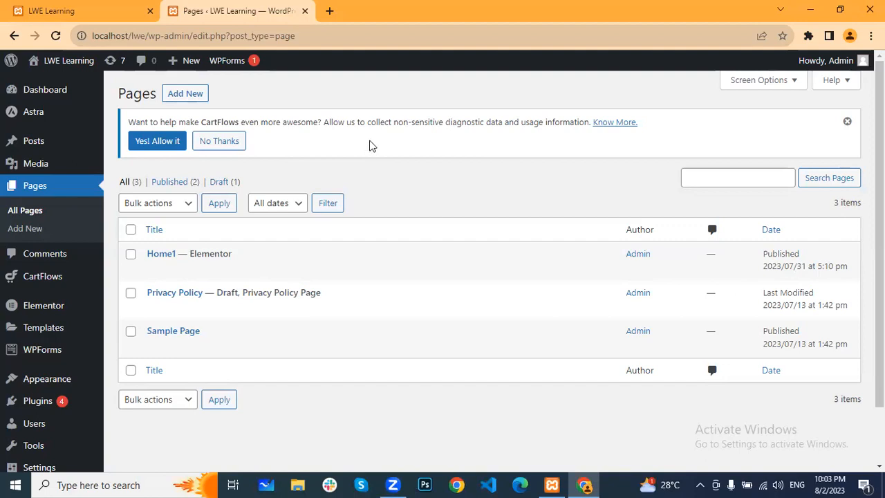
{"action": "left_click", "coordinate": [78, 9]}
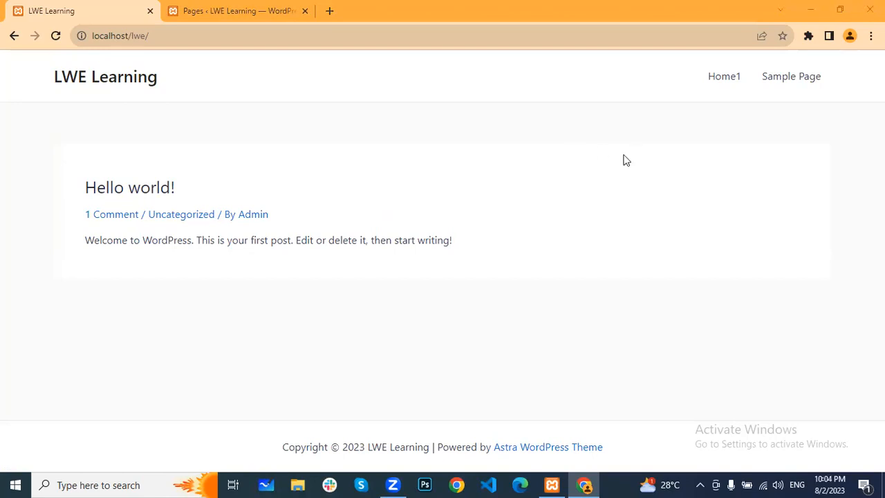
{"action": "left_click", "coordinate": [210, 8]}
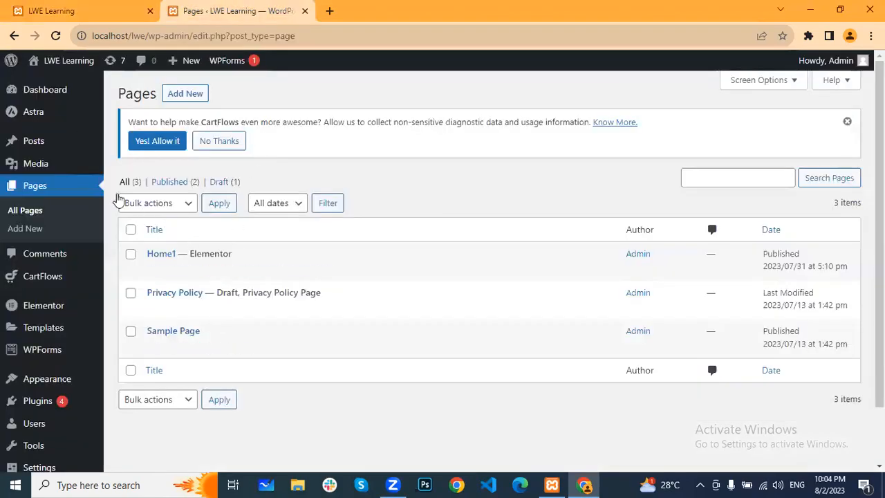
{"action": "left_click", "coordinate": [184, 93]}
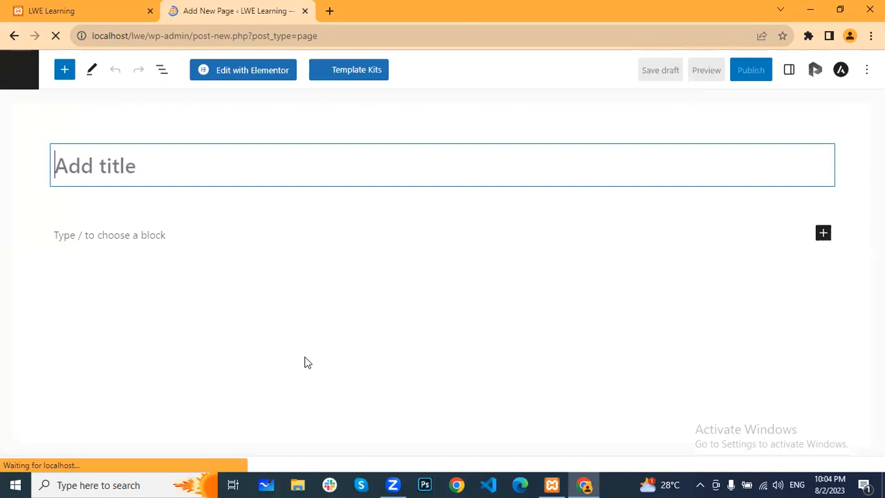
- Title the new page "Contact Us" and publish it
{"action": "type", "text": "Contact Us"}
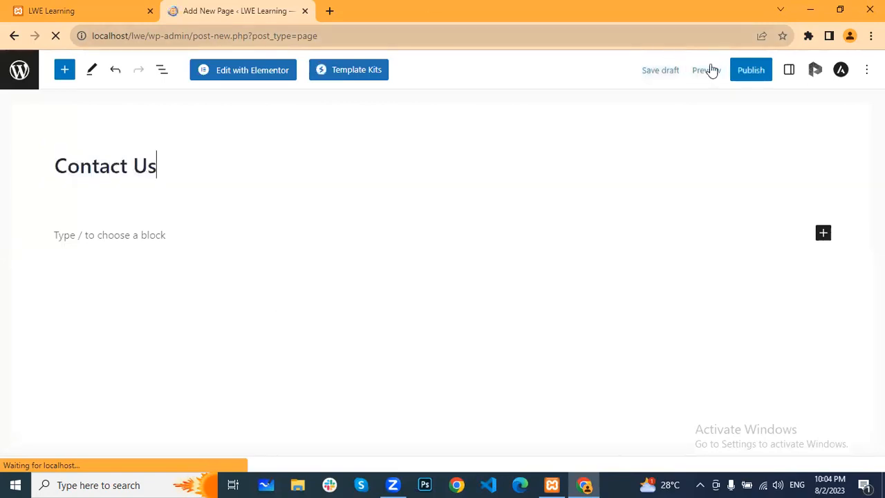
{"action": "left_click", "coordinate": [758, 73]}
{"action": "left_click", "coordinate": [767, 82]}
{"action": "left_click", "coordinate": [765, 74]}
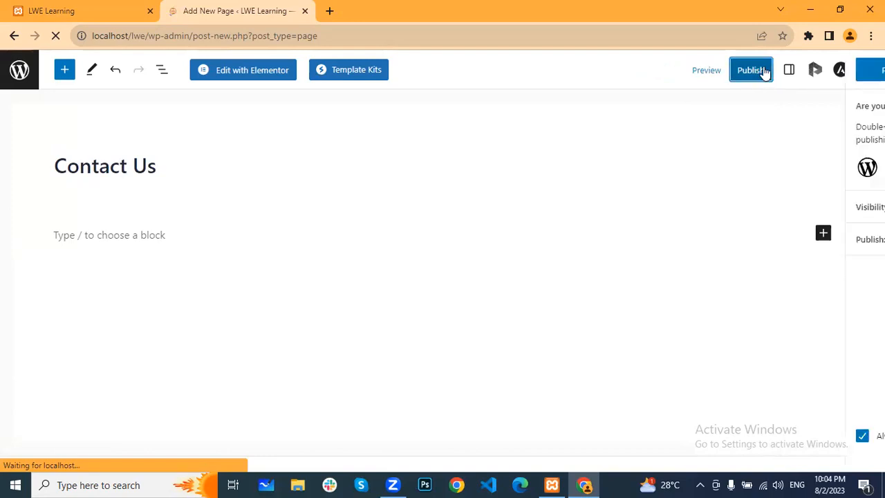
{"action": "left_click", "coordinate": [722, 78]}
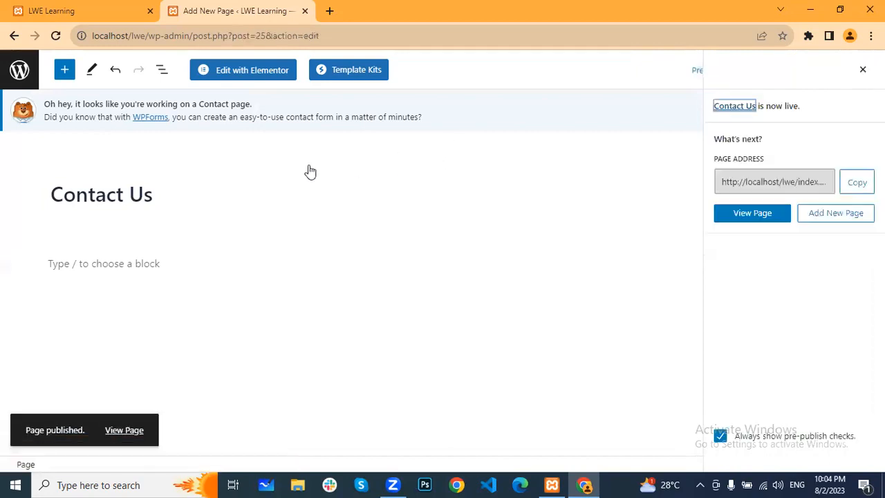
- Return to the pages list, open the Contact Us page for editing in a new tab and launch it in Elementor
{"action": "left_click", "coordinate": [40, 74]}
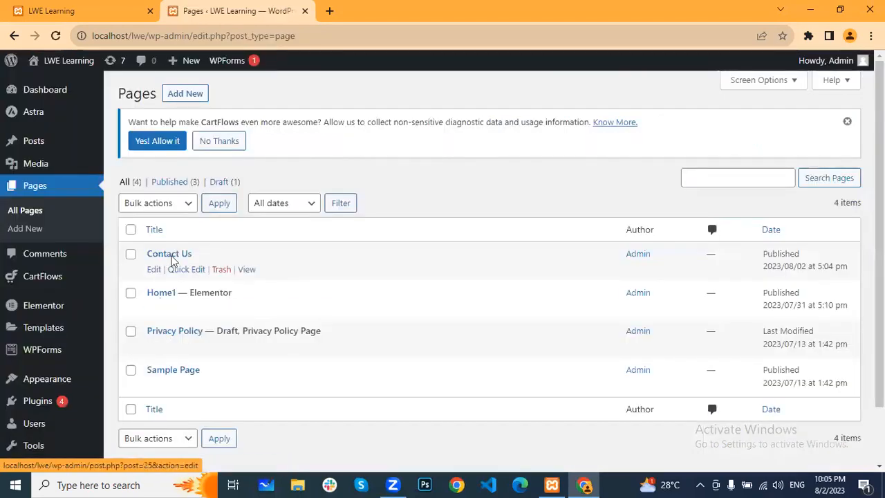
{"action": "right_click", "coordinate": [156, 271]}
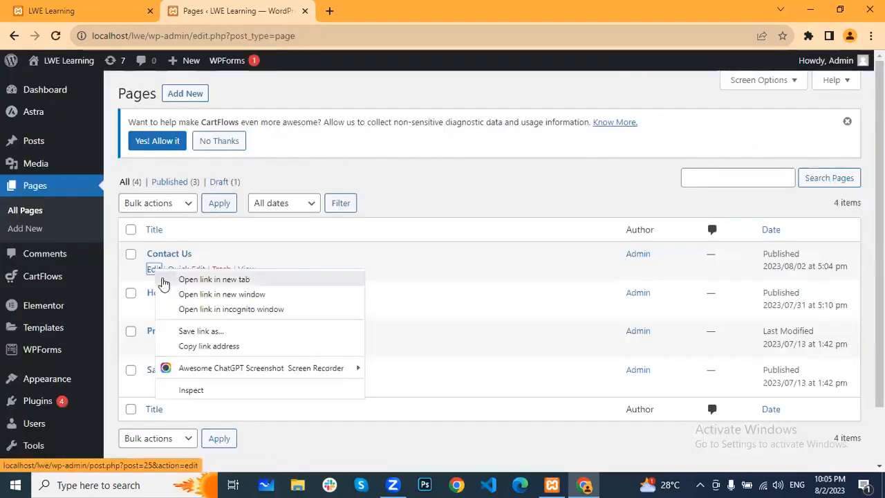
{"action": "left_click", "coordinate": [166, 280]}
{"action": "left_click", "coordinate": [376, 18]}
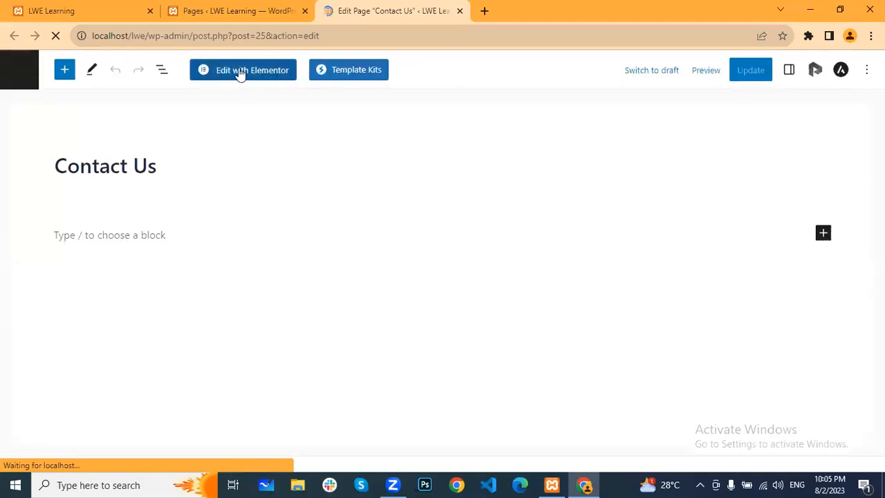
{"action": "left_click", "coordinate": [239, 72]}
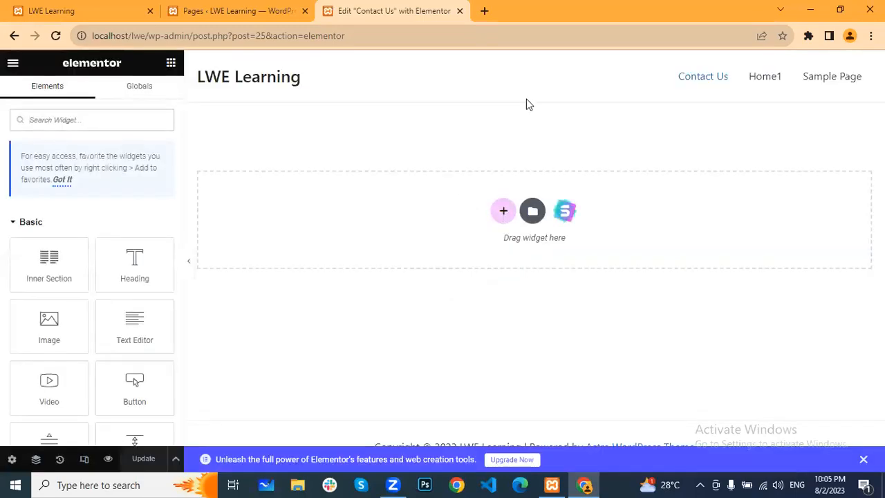
{"action": "left_click", "coordinate": [503, 218]}
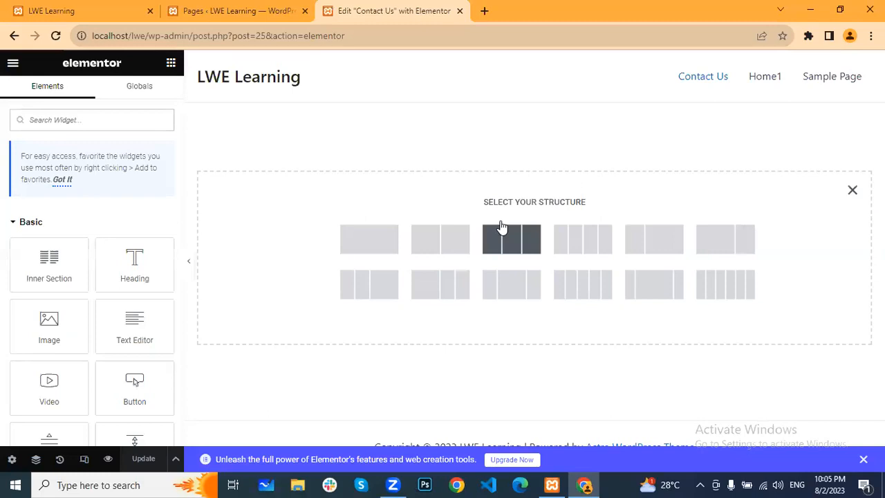
{"action": "left_click", "coordinate": [503, 228]}
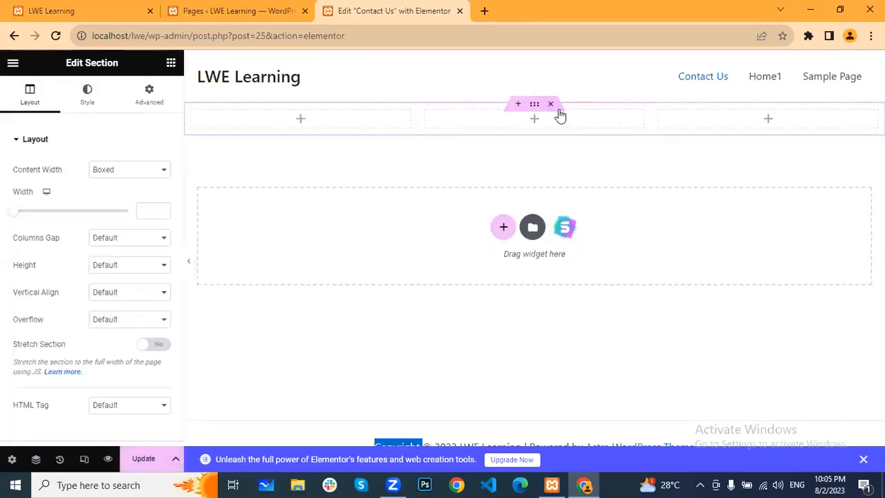
{"action": "left_click", "coordinate": [551, 104]}
- Add a single-column section to the page and insert an Inner Section widget into it
{"action": "left_click", "coordinate": [504, 210]}
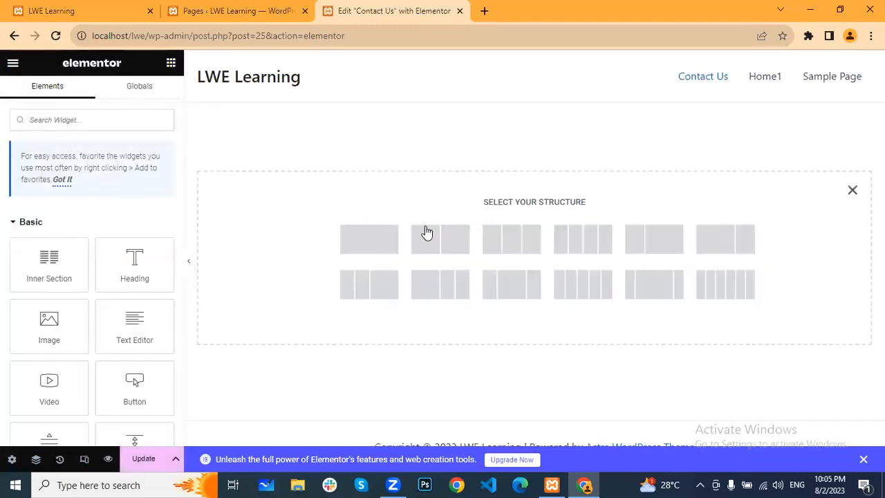
{"action": "left_click", "coordinate": [380, 242]}
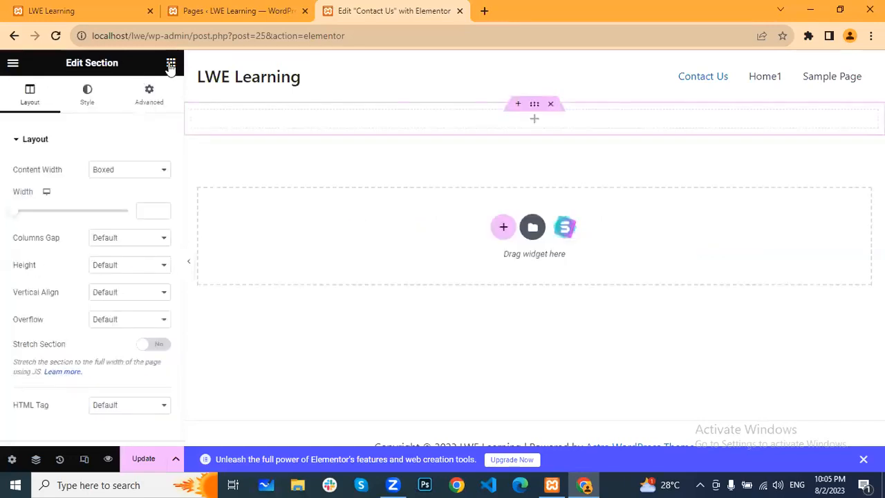
{"action": "left_click", "coordinate": [170, 63]}
{"action": "left_click_drag", "start_coordinate": [45, 267], "coordinate": [557, 130]}
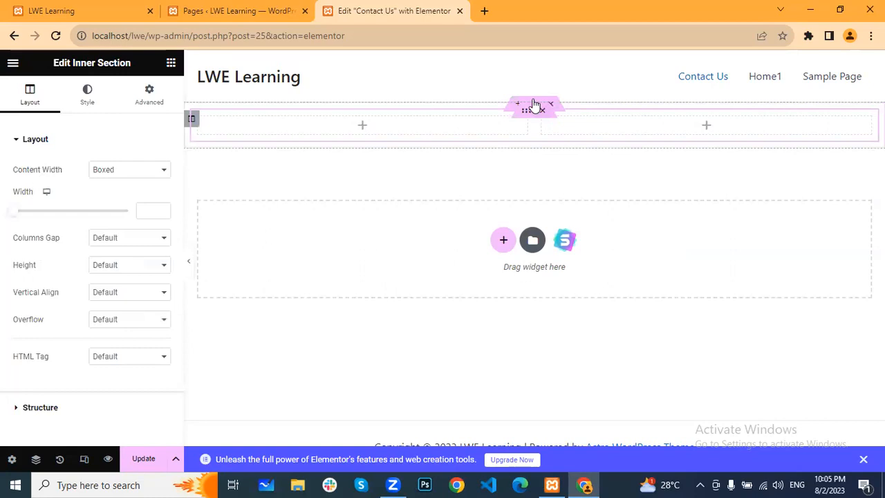
- Unlink the outer section's padding and set it to 50 px top and bottom and 10 px right and left
{"action": "left_click", "coordinate": [195, 121]}
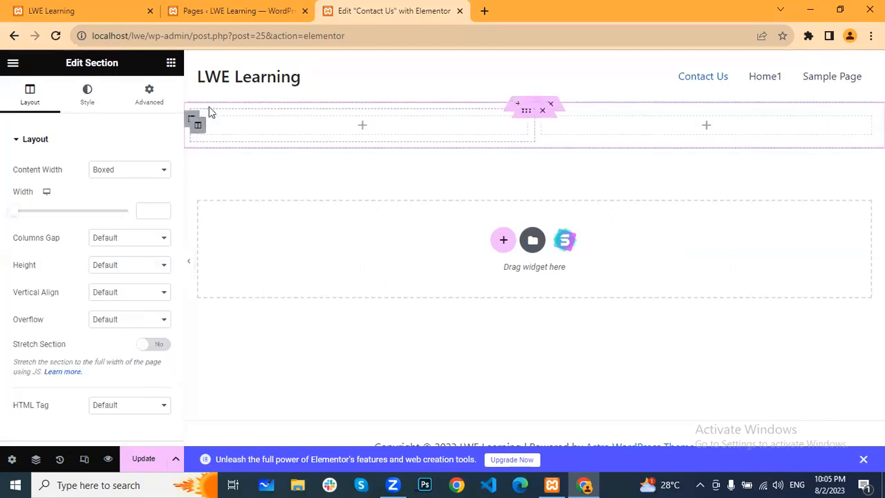
{"action": "left_click", "coordinate": [149, 93]}
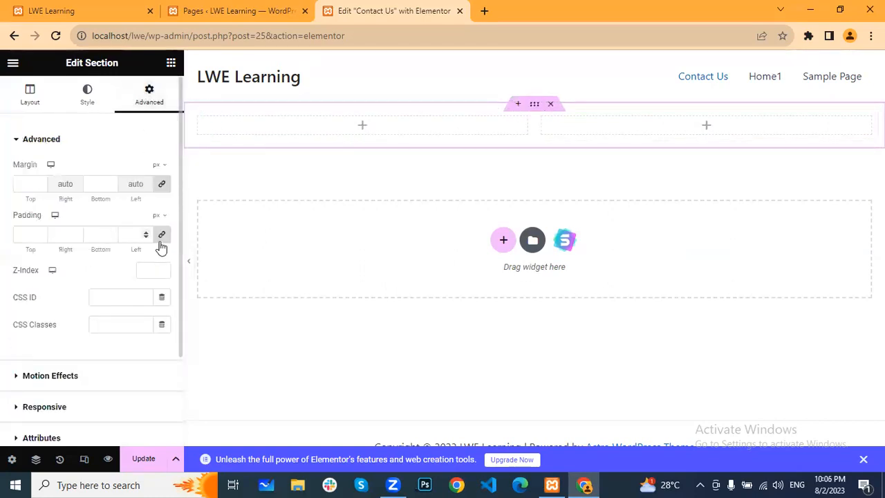
{"action": "left_click", "coordinate": [148, 232]}
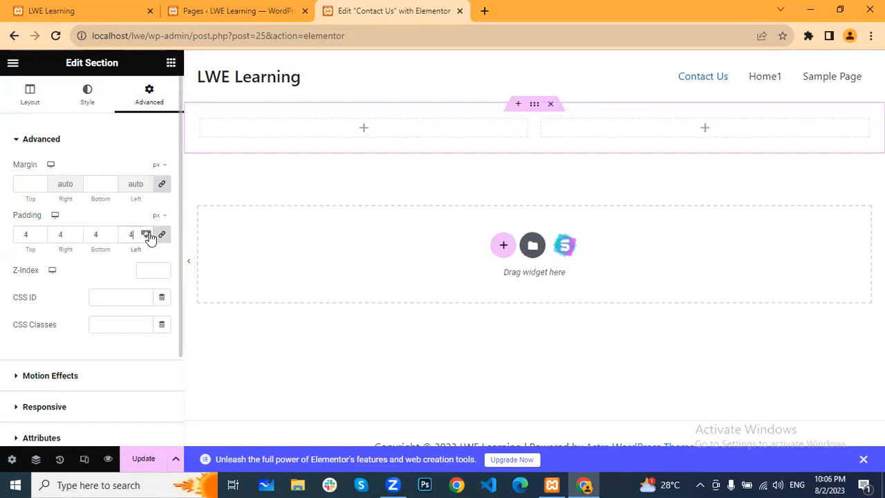
{"action": "left_click", "coordinate": [147, 238]}
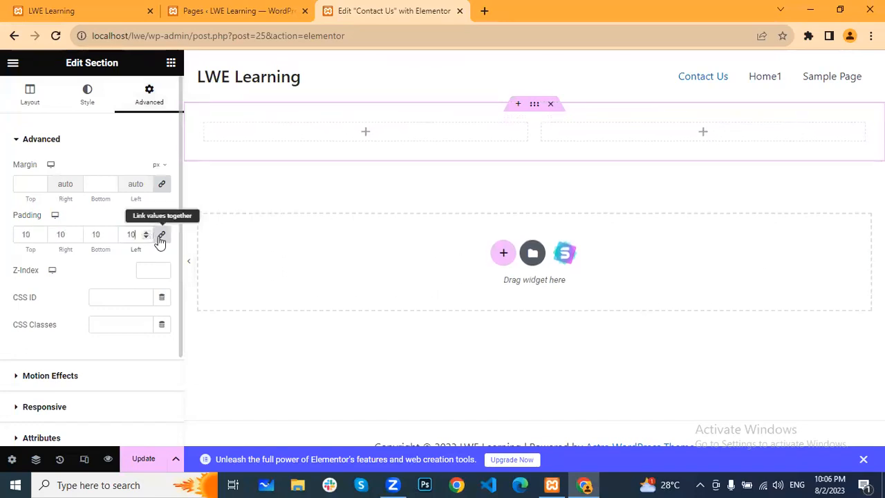
{"action": "left_click", "coordinate": [41, 232]}
{"action": "left_click_drag", "start_coordinate": [41, 234], "coordinate": [41, 234]}
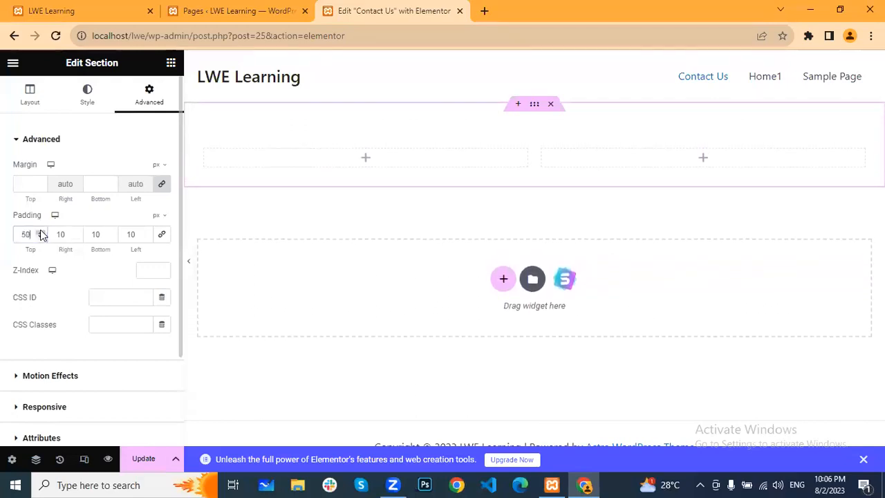
{"action": "left_click", "coordinate": [105, 233]}
{"action": "type", "text": "5"}
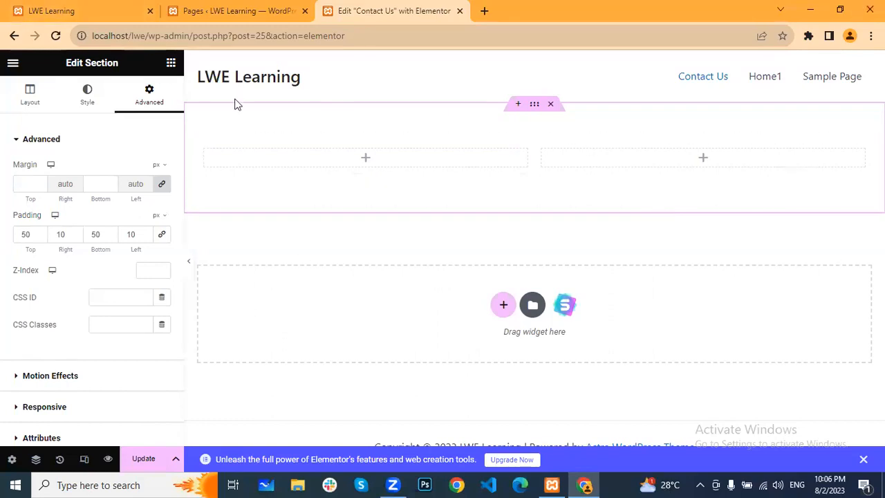
- Search the Elementor widgets for "con" to look for a contact form widget
{"action": "left_click", "coordinate": [171, 63]}
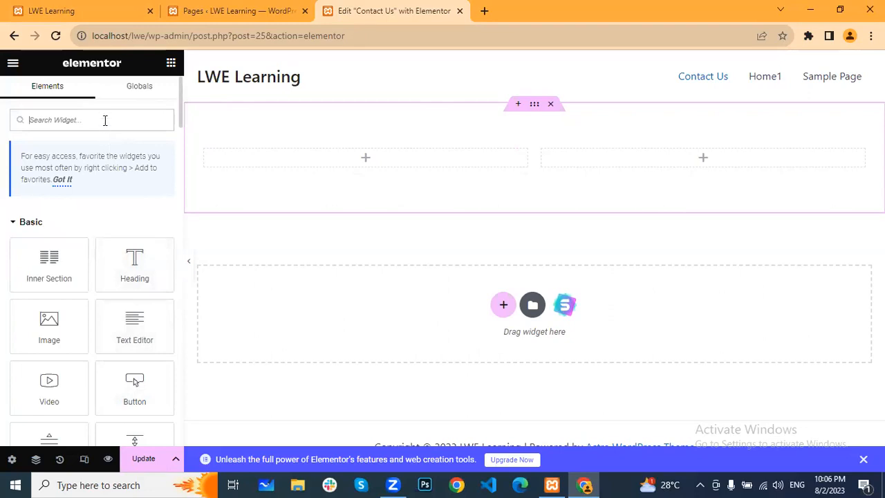
{"action": "type", "text": "con"}
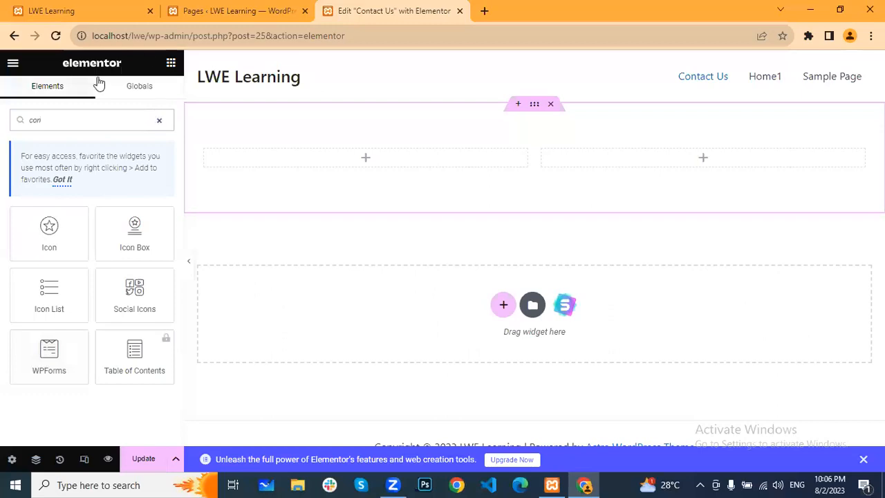
- Switch to the WordPress admin tab, open the installed plugins and start adding a new plugin
{"action": "left_click", "coordinate": [238, 9]}
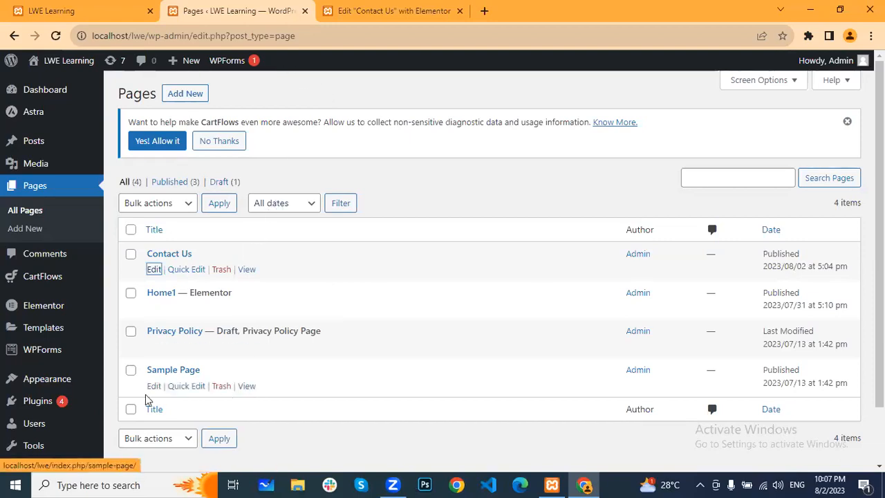
{"action": "mouse_move", "coordinate": [56, 405]}
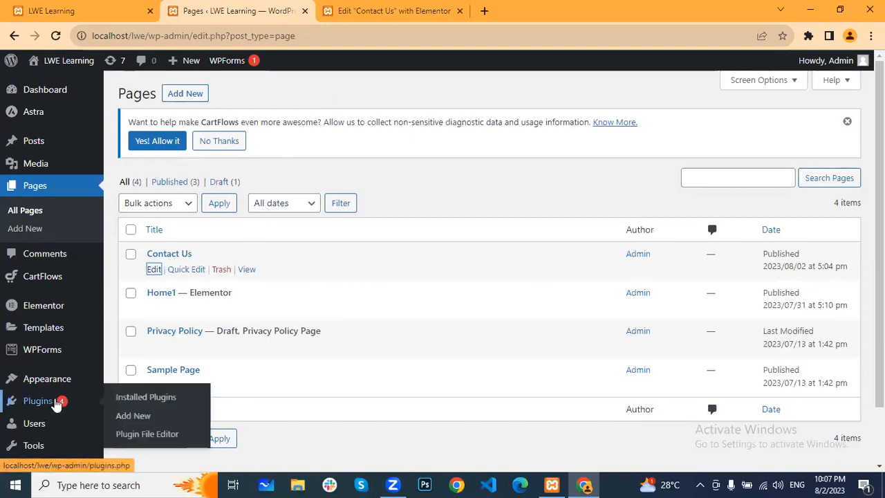
{"action": "left_click", "coordinate": [57, 406]}
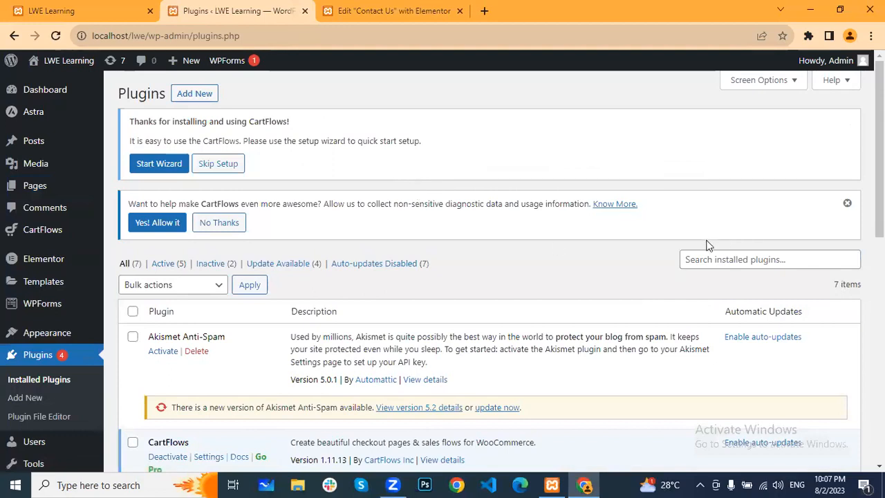
{"action": "left_click", "coordinate": [196, 94]}
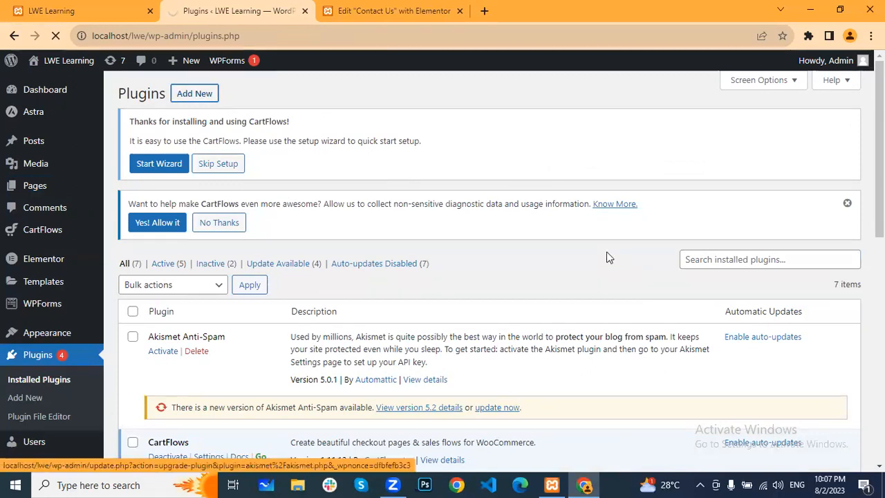
- Search the plugin directory for "contact form 7"
{"action": "scroll", "coordinate": [504, 209], "scroll_direction": "down", "scroll_amount": 1}
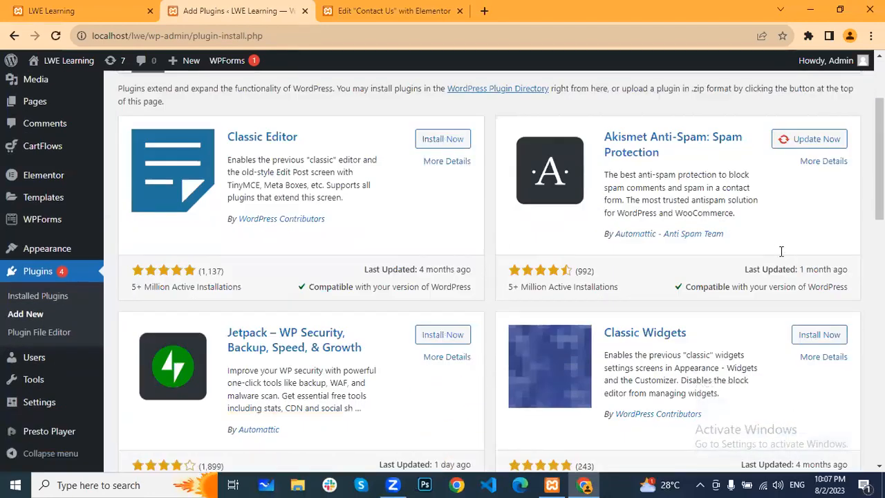
{"action": "scroll", "coordinate": [779, 241], "scroll_direction": "up", "scroll_amount": 1}
{"action": "scroll", "coordinate": [778, 241], "scroll_direction": "up", "scroll_amount": 2}
{"action": "left_click", "coordinate": [700, 186]}
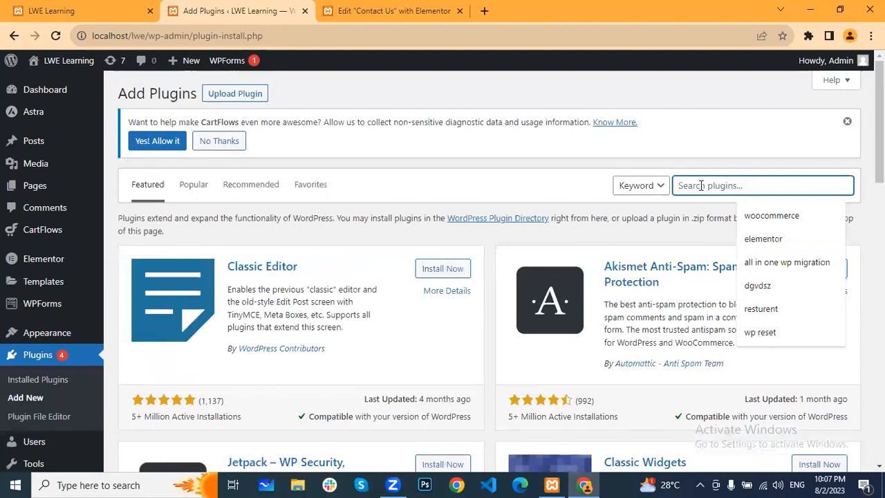
{"action": "type", "text": "contact form "}
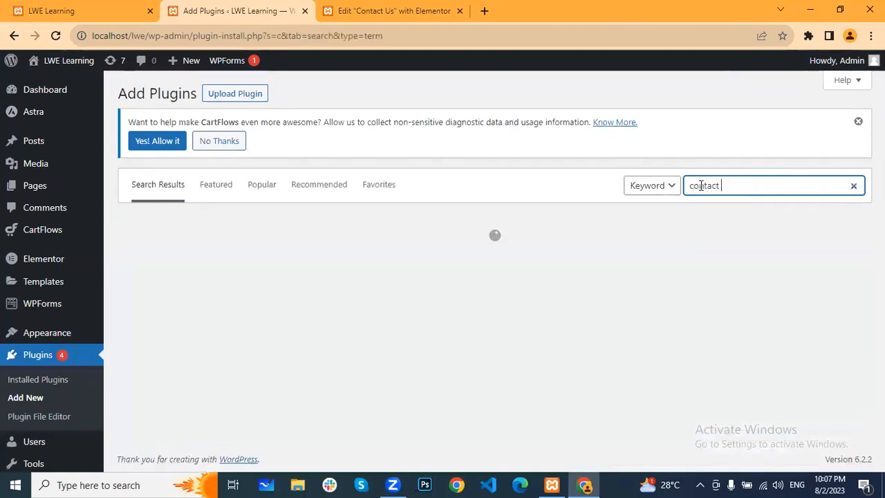
{"action": "type", "text": "7"}
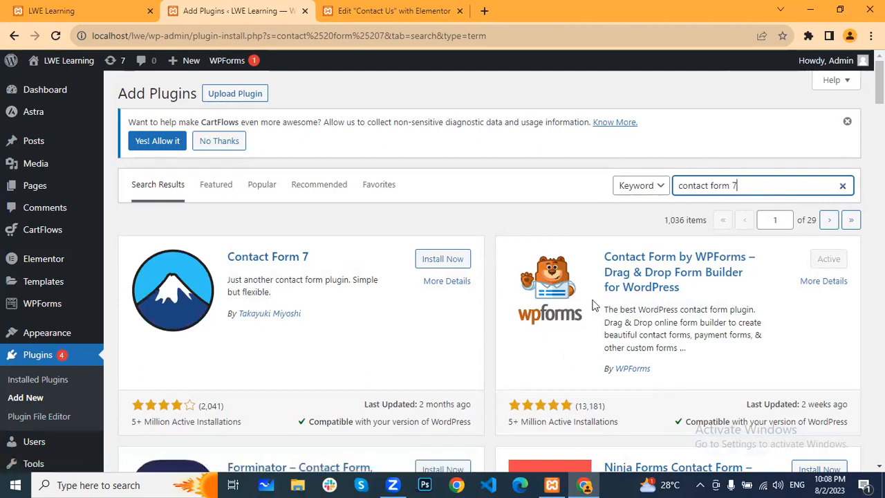
- Look through the plugin search results for available contact form plugins and Contact Form 7 add-ons
{"action": "scroll", "coordinate": [568, 321], "scroll_direction": "down", "scroll_amount": 3}
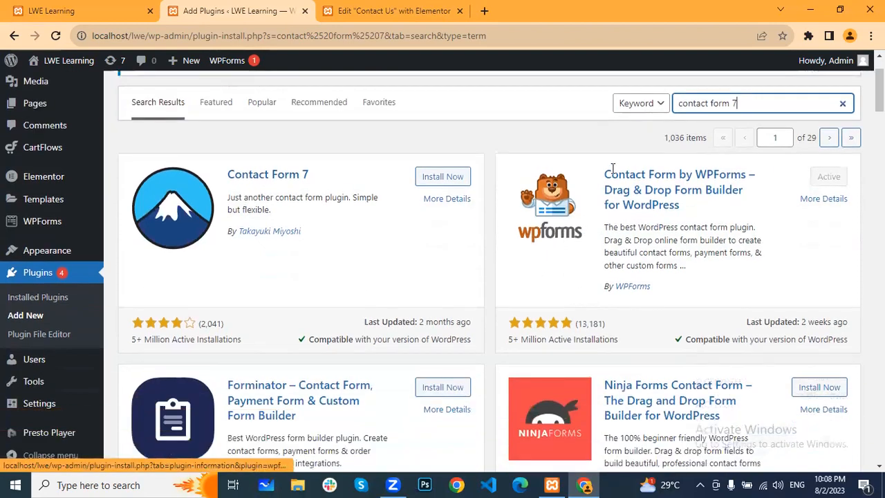
{"action": "scroll", "coordinate": [641, 247], "scroll_direction": "down", "scroll_amount": 2}
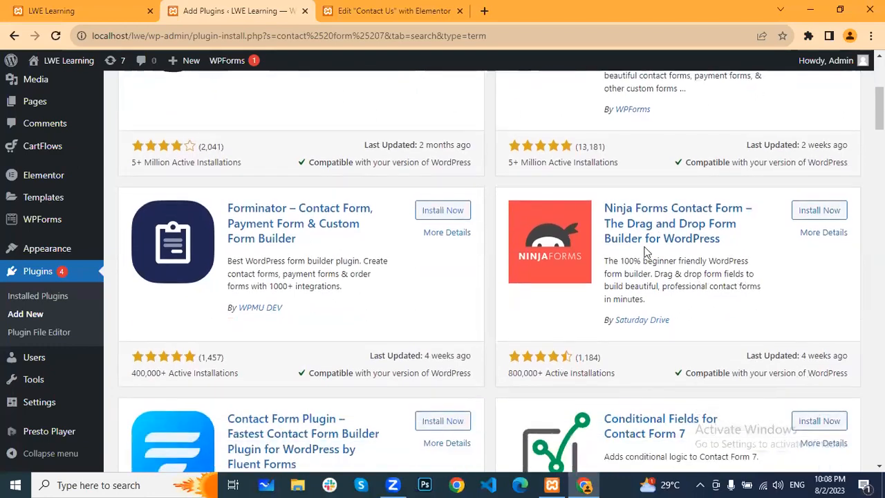
{"action": "scroll", "coordinate": [641, 247], "scroll_direction": "down", "scroll_amount": 4}
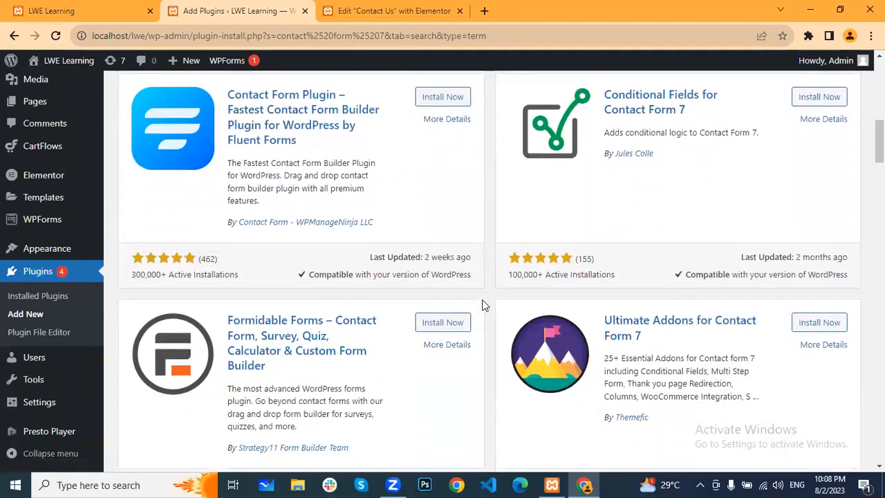
{"action": "scroll", "coordinate": [646, 326], "scroll_direction": "down", "scroll_amount": 4}
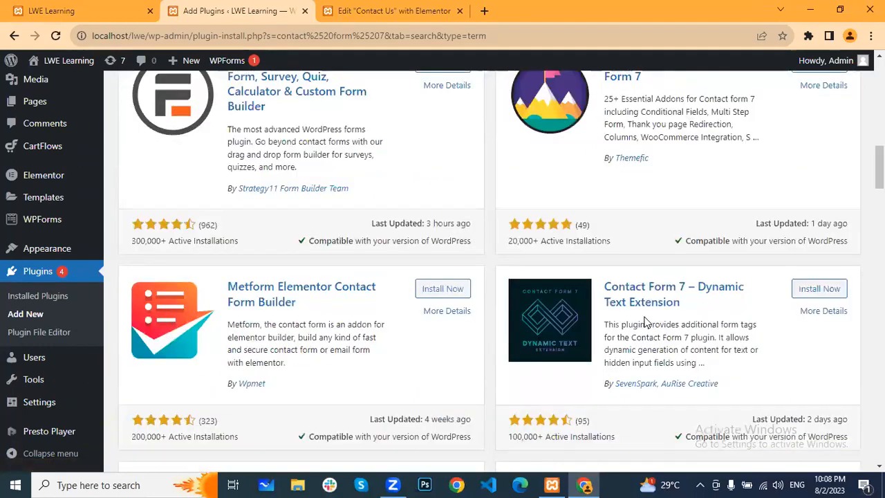
{"action": "scroll", "coordinate": [637, 291], "scroll_direction": "down", "scroll_amount": 1}
{"action": "scroll", "coordinate": [588, 263], "scroll_direction": "down", "scroll_amount": 1}
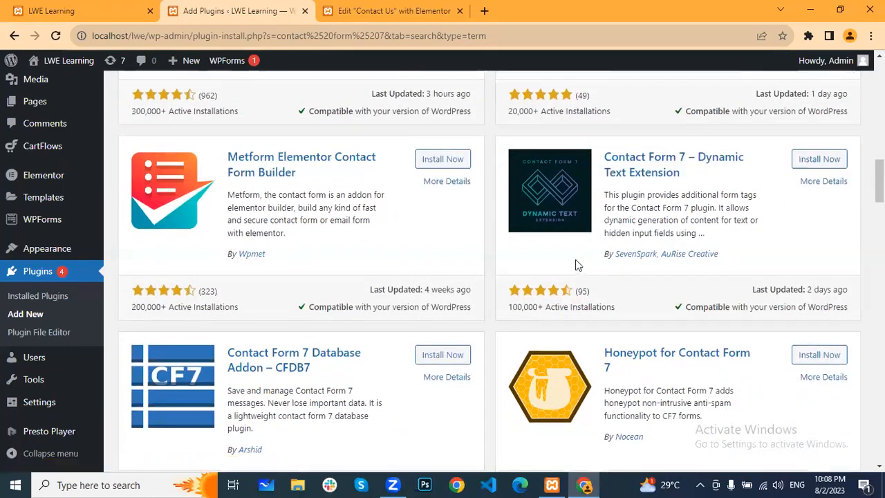
{"action": "scroll", "coordinate": [505, 251], "scroll_direction": "down", "scroll_amount": 1}
{"action": "scroll", "coordinate": [491, 266], "scroll_direction": "down", "scroll_amount": 4}
{"action": "scroll", "coordinate": [474, 287], "scroll_direction": "down", "scroll_amount": 3}
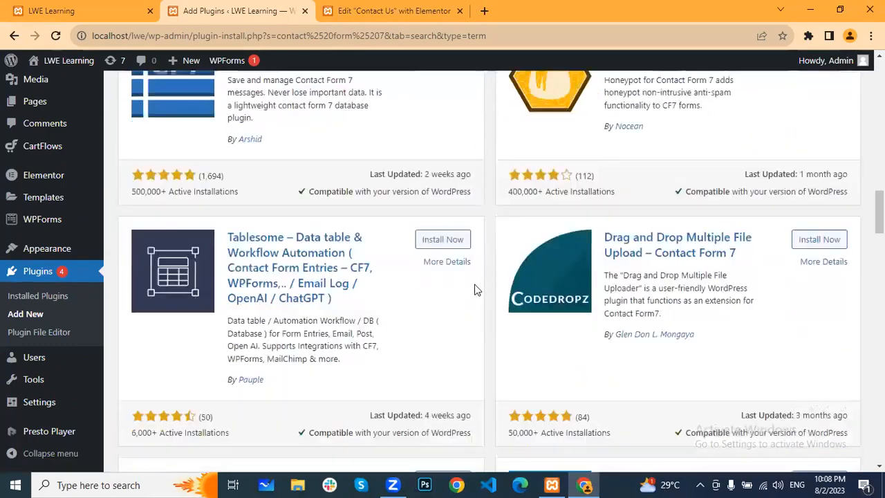
{"action": "scroll", "coordinate": [474, 289], "scroll_direction": "down", "scroll_amount": 4}
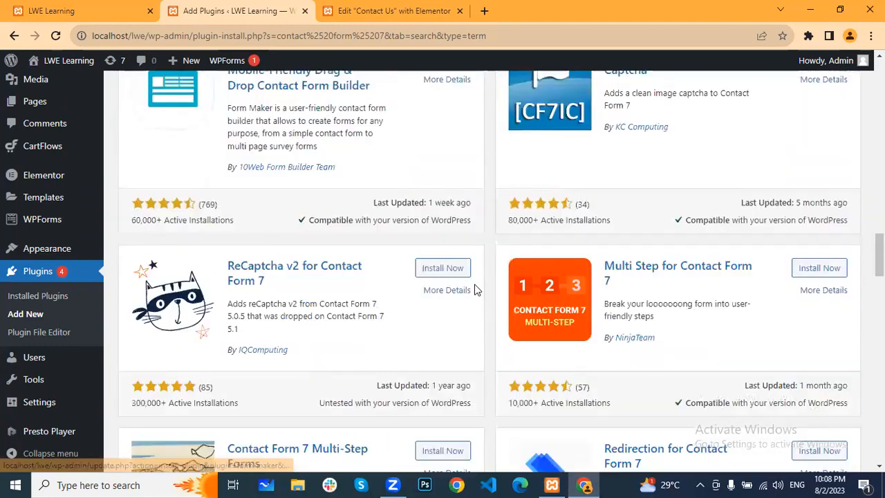
- Look through the remaining Contact Form 7 add-ons on this results page and return to the Contact Form 7 entry
{"action": "scroll", "coordinate": [474, 289], "scroll_direction": "down", "scroll_amount": 5}
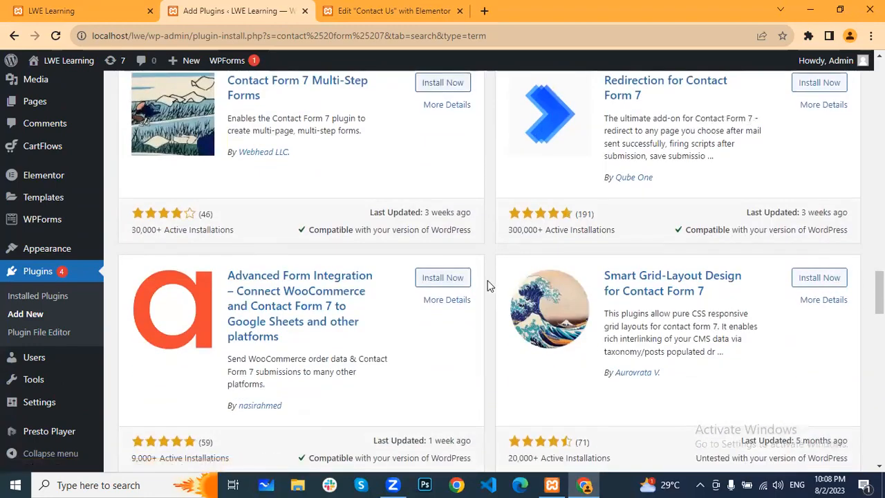
{"action": "scroll", "coordinate": [488, 285], "scroll_direction": "down", "scroll_amount": 1}
{"action": "scroll", "coordinate": [488, 286], "scroll_direction": "down", "scroll_amount": 8}
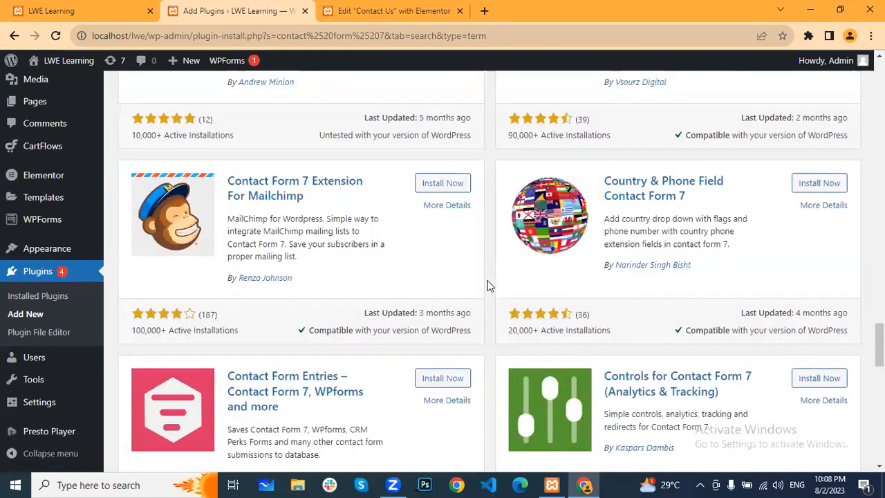
{"action": "scroll", "coordinate": [487, 286], "scroll_direction": "down", "scroll_amount": 5}
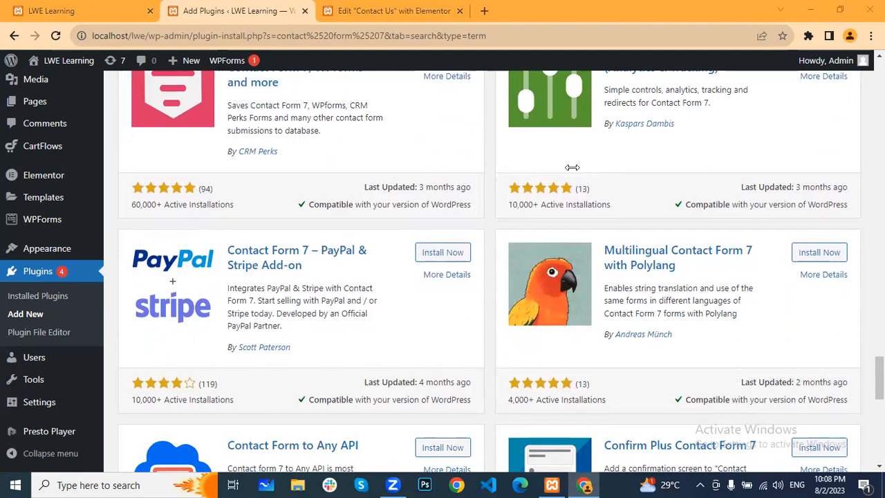
{"action": "scroll", "coordinate": [489, 195], "scroll_direction": "down", "scroll_amount": 4}
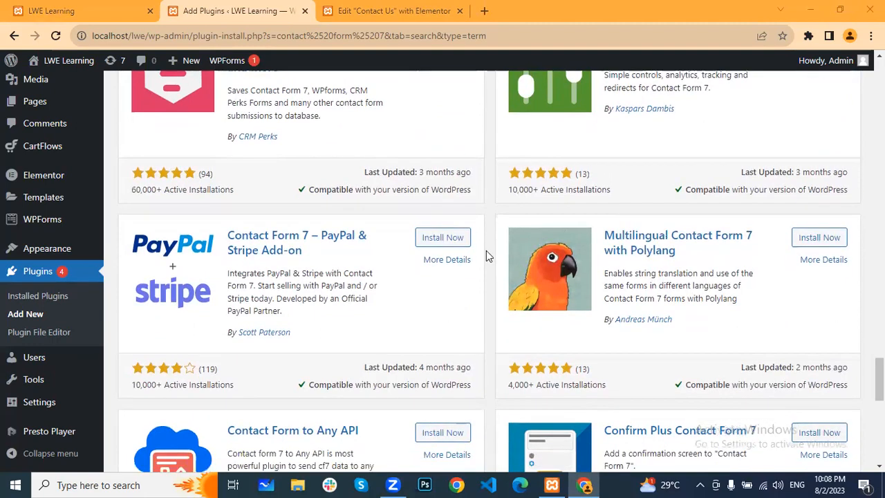
{"action": "scroll", "coordinate": [486, 251], "scroll_direction": "up", "scroll_amount": 5}
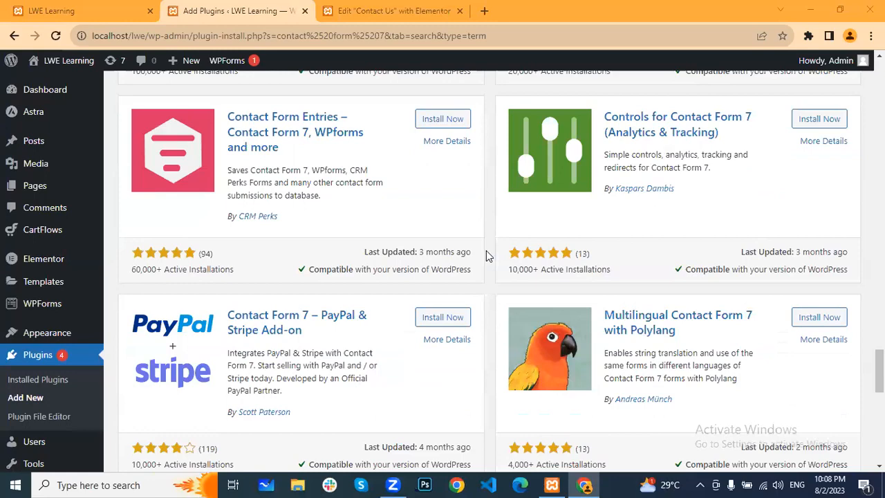
{"action": "scroll", "coordinate": [486, 256], "scroll_direction": "up", "scroll_amount": 5}
{"action": "scroll", "coordinate": [486, 253], "scroll_direction": "up", "scroll_amount": 15}
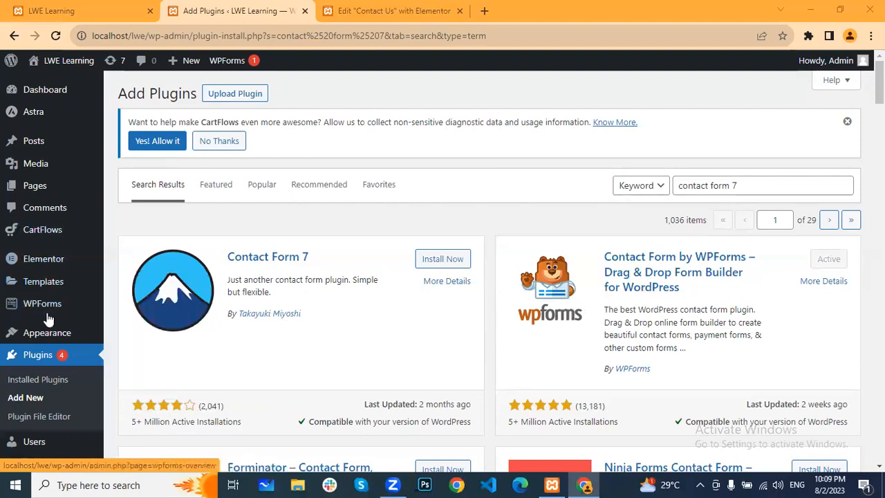
- Open the WPForms forms overview in a new browser tab and switch to it
{"action": "mouse_move", "coordinate": [52, 316]}
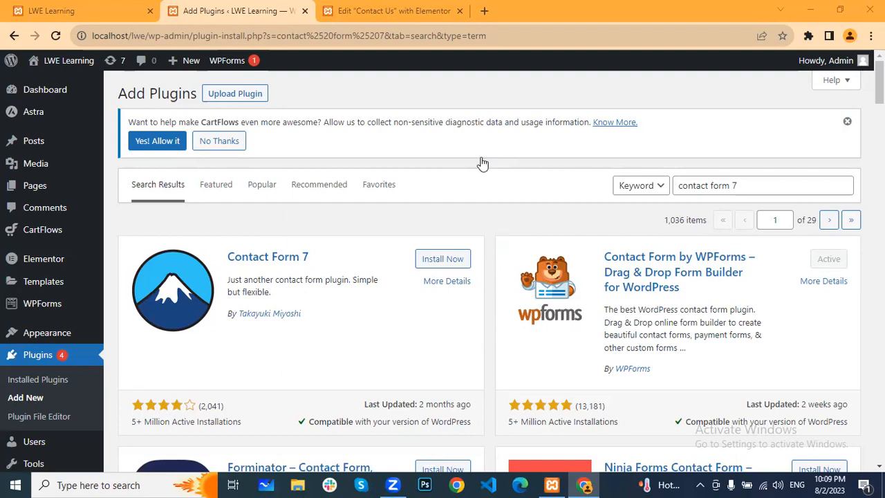
{"action": "right_click", "coordinate": [46, 303]}
{"action": "left_click", "coordinate": [67, 312]}
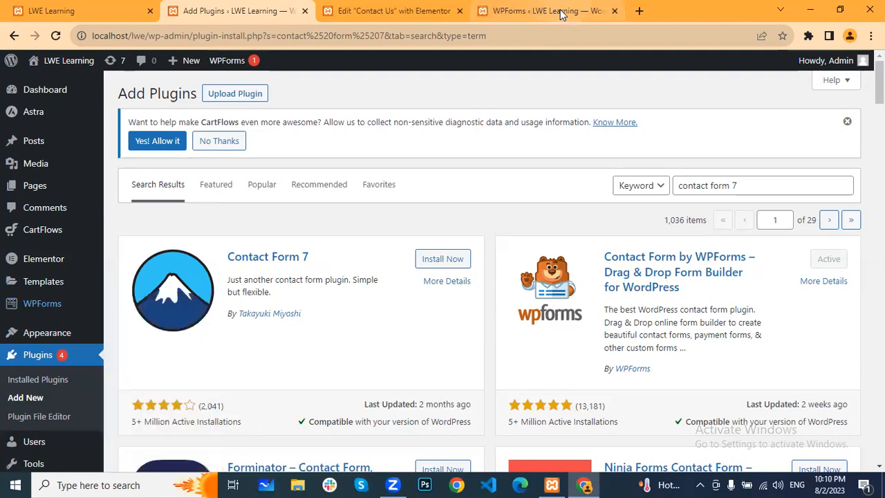
{"action": "left_click", "coordinate": [520, 11]}
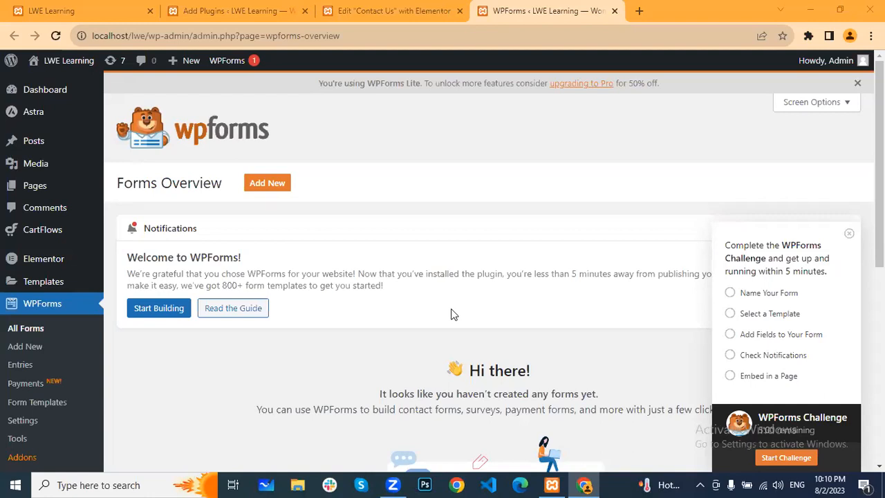
- Search Google for "contact form 7" in a new browser tab and open the contactform7.com site
{"action": "left_click", "coordinate": [639, 10]}
{"action": "type", "text": "c"}
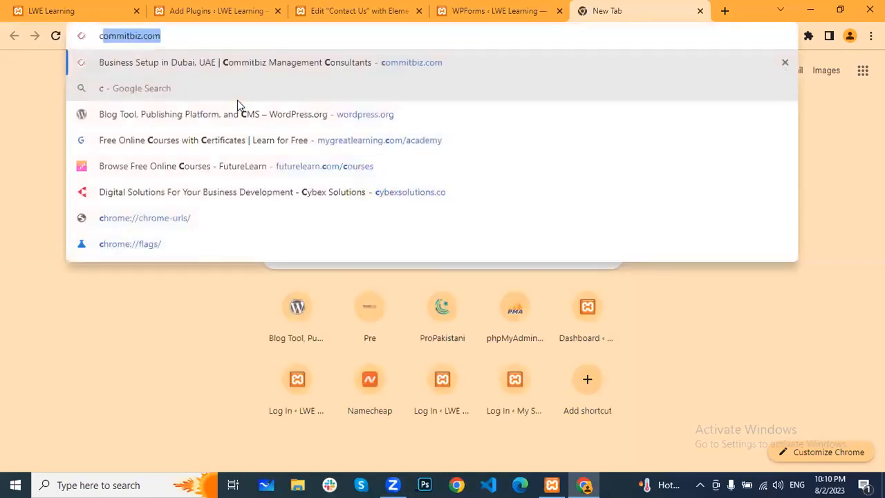
{"action": "type", "text": "ontact form 7"}
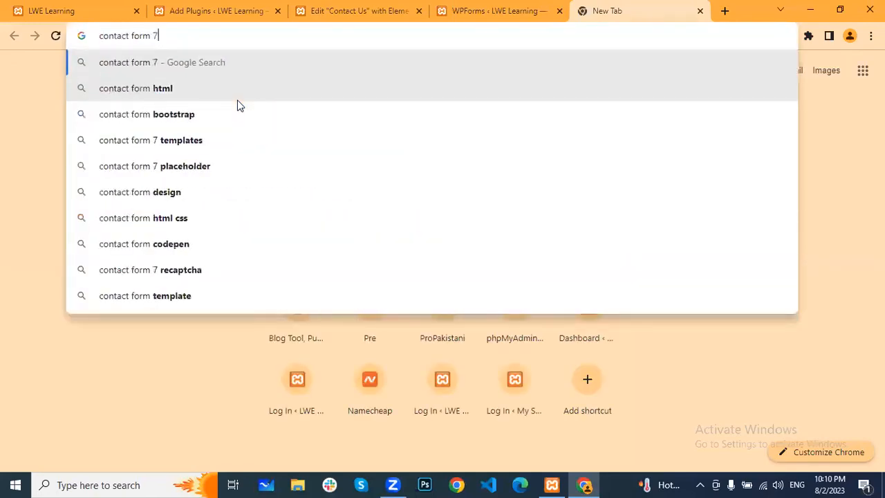
{"action": "key", "text": "Return"}
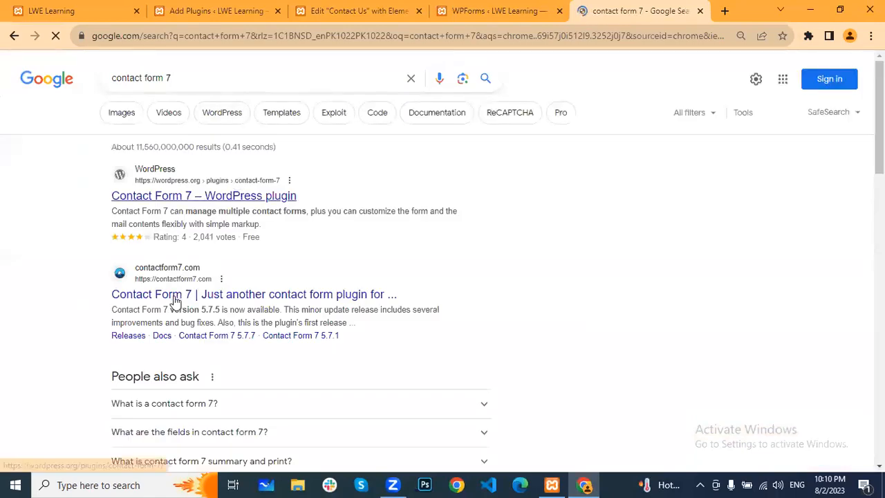
{"action": "left_click", "coordinate": [208, 289]}
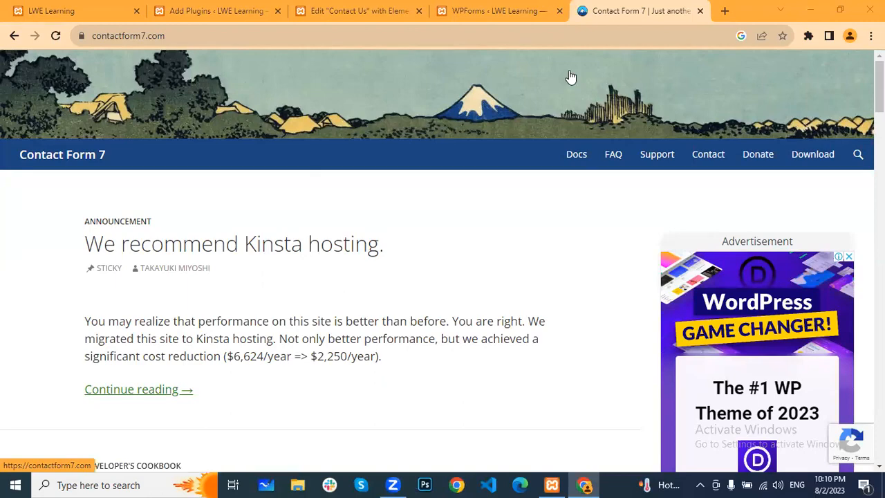
- Look through the release and announcement posts on the Contact Form 7 home page
{"action": "scroll", "coordinate": [360, 302], "scroll_direction": "down", "scroll_amount": 8}
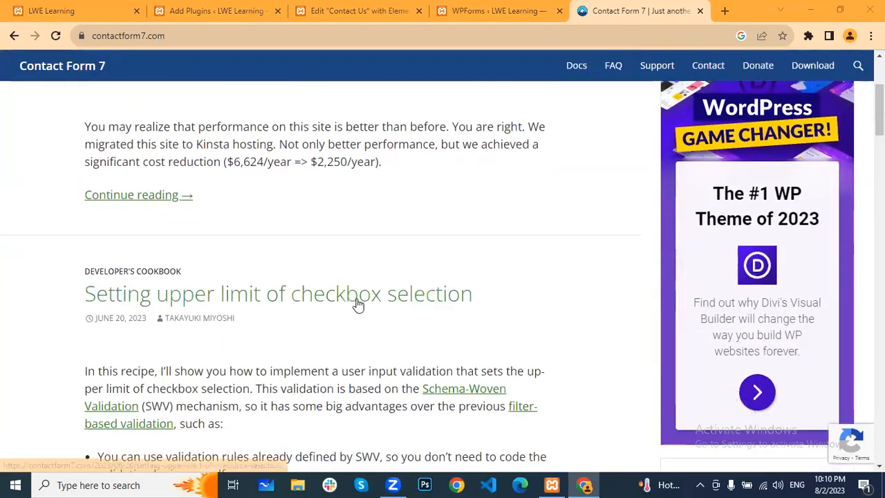
{"action": "scroll", "coordinate": [294, 327], "scroll_direction": "down", "scroll_amount": 3}
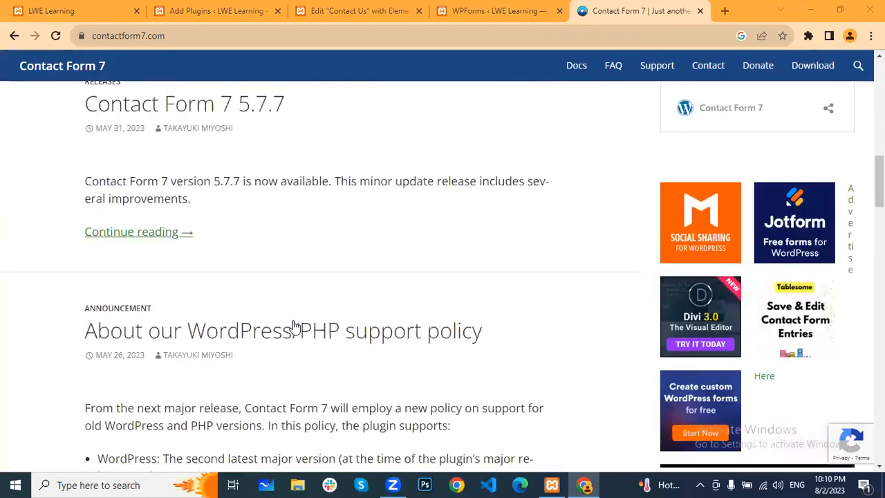
{"action": "scroll", "coordinate": [295, 326], "scroll_direction": "down", "scroll_amount": 20}
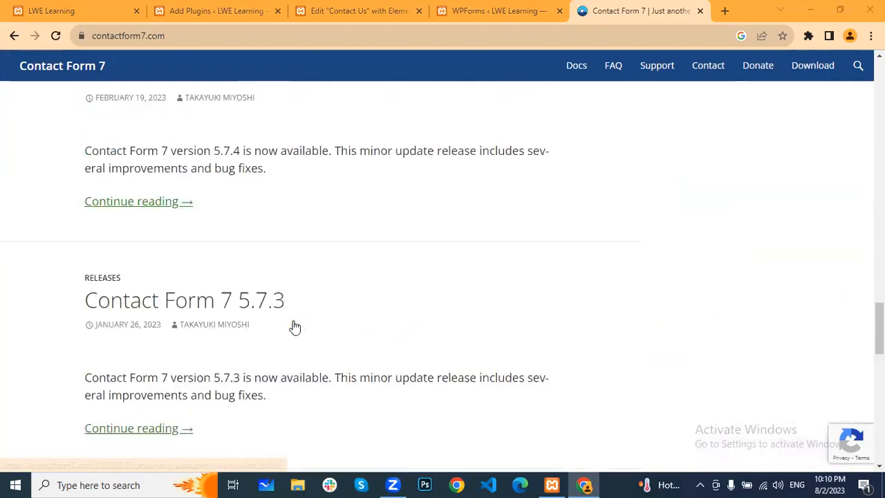
{"action": "scroll", "coordinate": [297, 361], "scroll_direction": "down", "scroll_amount": 10}
{"action": "scroll", "coordinate": [320, 345], "scroll_direction": "up", "scroll_amount": 18}
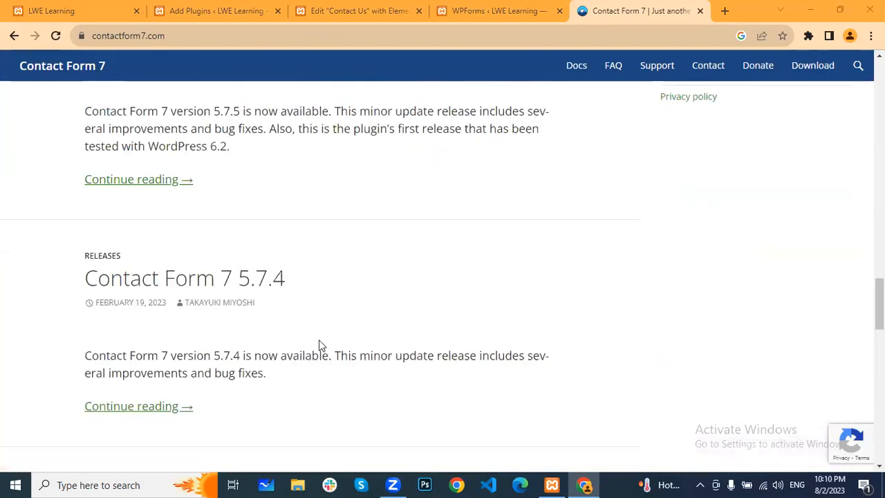
{"action": "scroll", "coordinate": [336, 373], "scroll_direction": "up", "scroll_amount": 10}
{"action": "scroll", "coordinate": [336, 372], "scroll_direction": "down", "scroll_amount": 2}
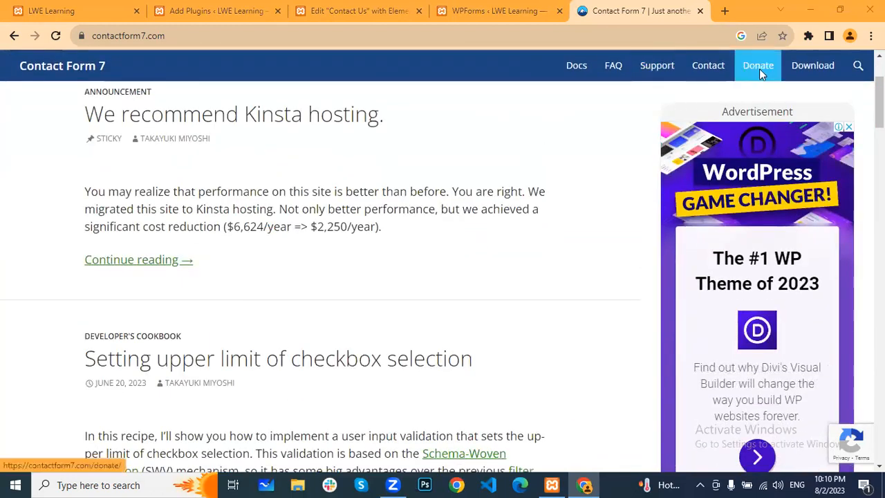
- Open the Contact Form 7 Docs page and its "Getting started with Contact Form 7" guide
{"action": "left_click", "coordinate": [583, 69]}
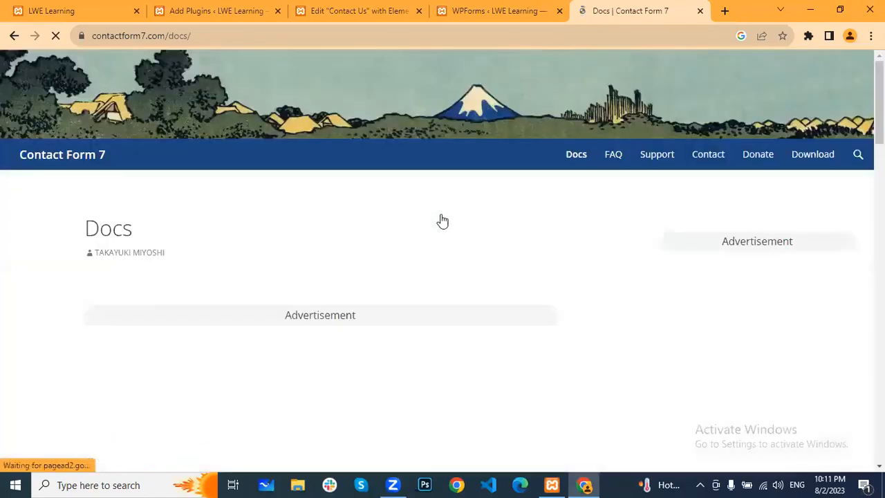
{"action": "scroll", "coordinate": [440, 219], "scroll_direction": "down", "scroll_amount": 3}
{"action": "scroll", "coordinate": [439, 226], "scroll_direction": "down", "scroll_amount": 2}
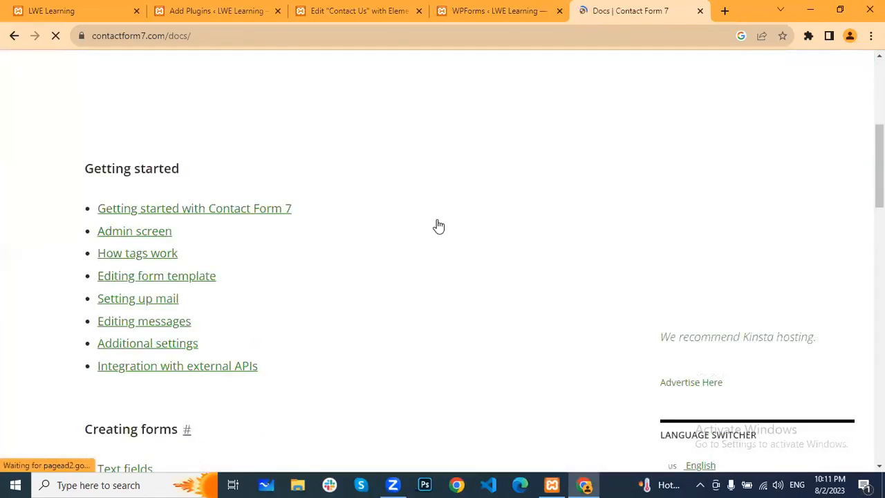
{"action": "left_click", "coordinate": [248, 211]}
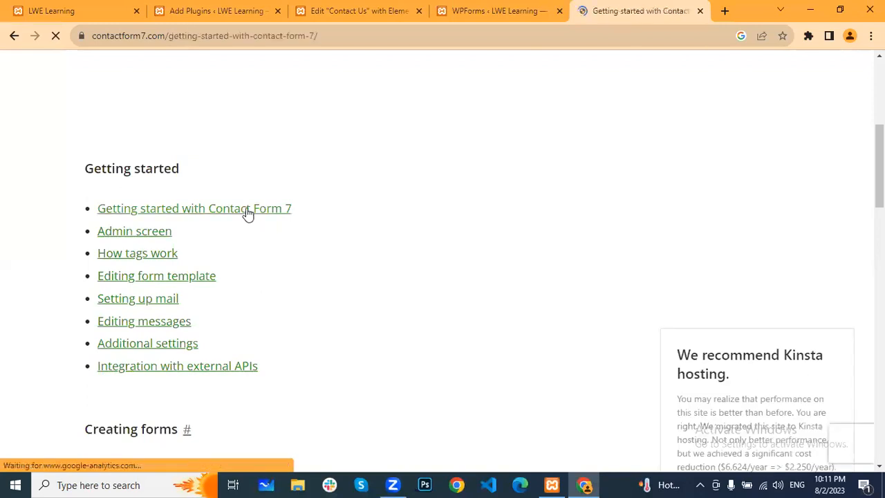
- Read the getting-started guide's sections on displaying a form, customizing a form and customizing mail
{"action": "scroll", "coordinate": [355, 237], "scroll_direction": "down", "scroll_amount": 4}
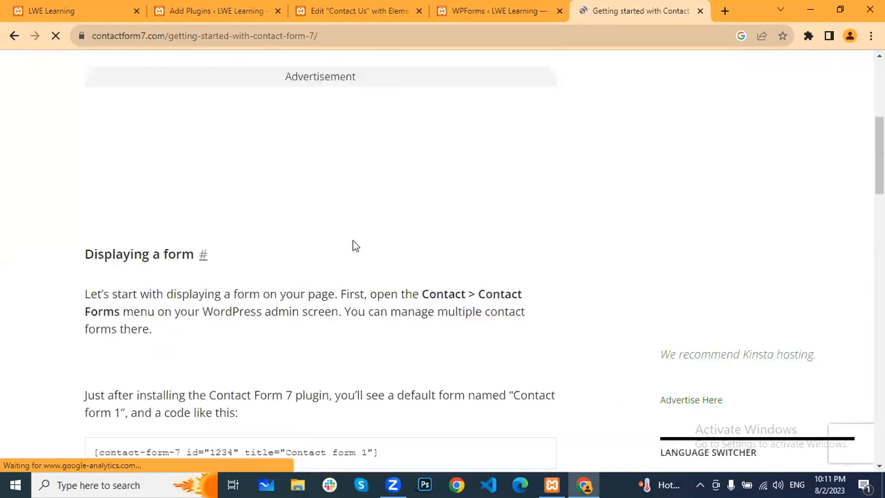
{"action": "scroll", "coordinate": [349, 242], "scroll_direction": "down", "scroll_amount": 4}
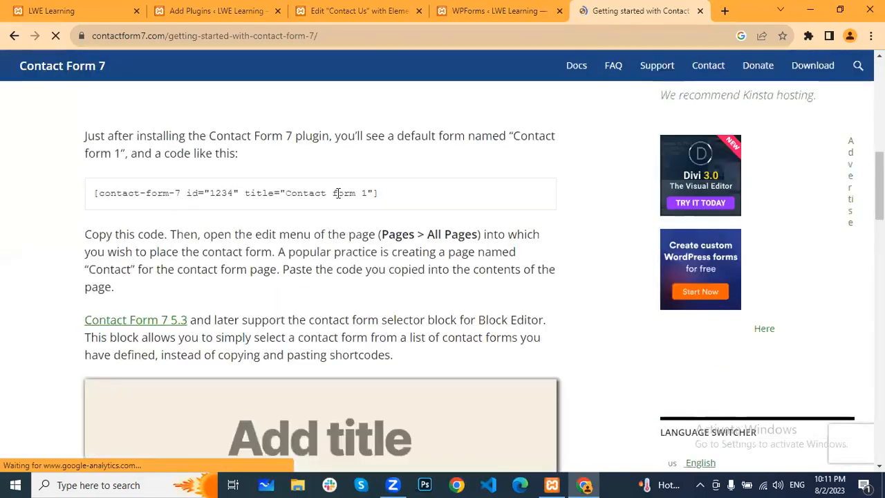
{"action": "scroll", "coordinate": [337, 193], "scroll_direction": "down", "scroll_amount": 5}
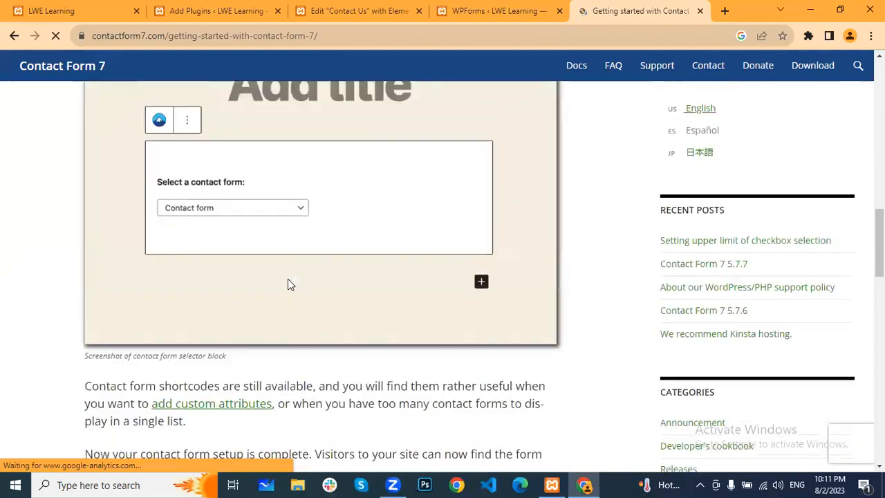
{"action": "scroll", "coordinate": [228, 298], "scroll_direction": "down", "scroll_amount": 4}
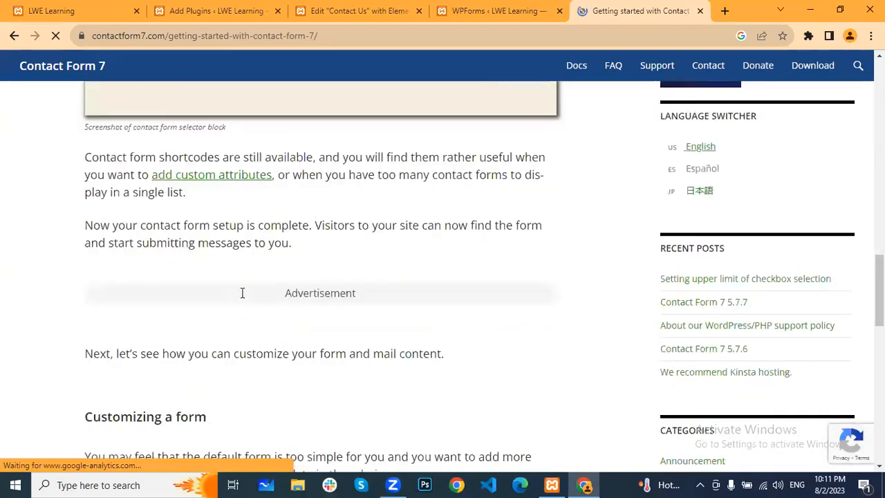
{"action": "scroll", "coordinate": [242, 293], "scroll_direction": "down", "scroll_amount": 10}
{"action": "scroll", "coordinate": [242, 296], "scroll_direction": "down", "scroll_amount": 4}
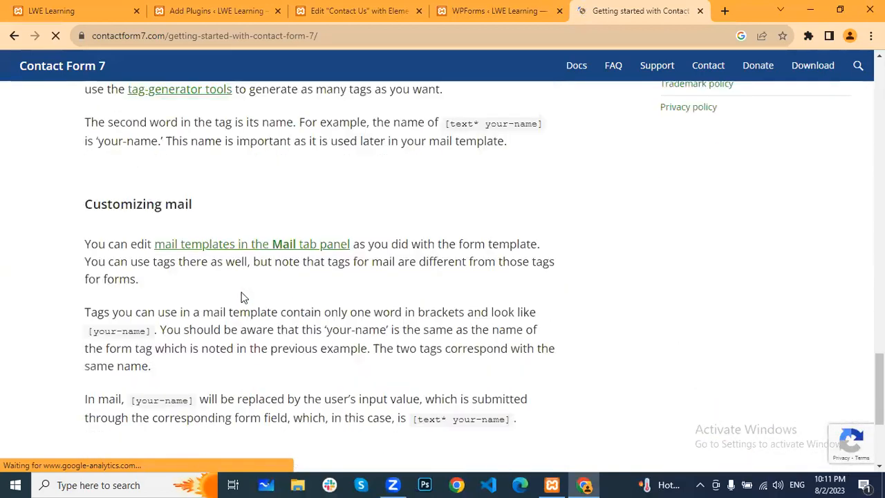
{"action": "scroll", "coordinate": [241, 297], "scroll_direction": "up", "scroll_amount": 5}
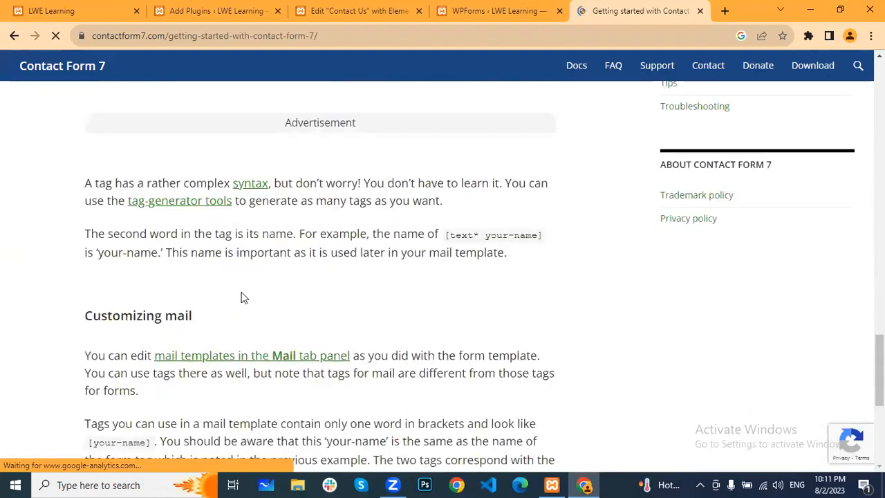
{"action": "scroll", "coordinate": [242, 297], "scroll_direction": "up", "scroll_amount": 5}
{"action": "scroll", "coordinate": [155, 318], "scroll_direction": "down", "scroll_amount": 5}
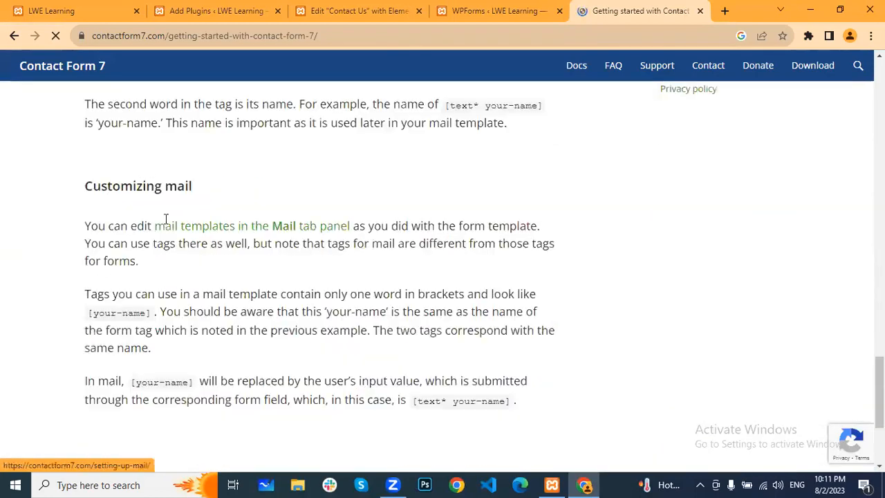
{"action": "scroll", "coordinate": [152, 249], "scroll_direction": "down", "scroll_amount": 1}
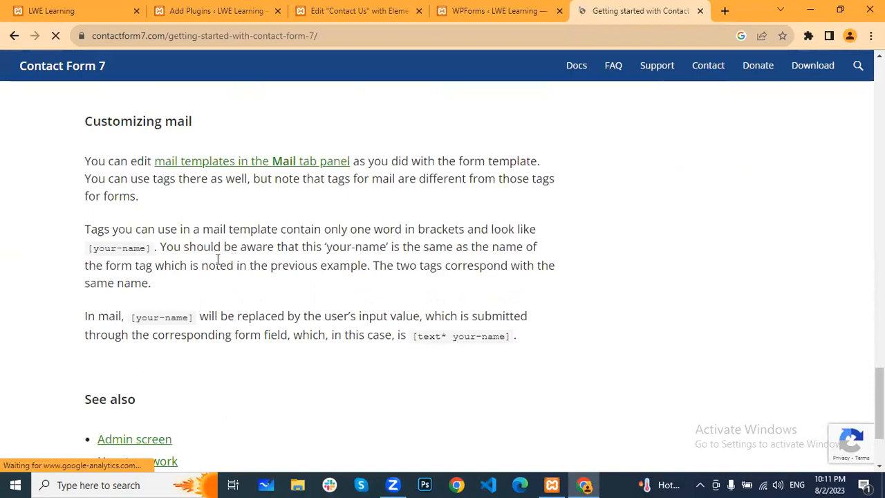
- Highlight the [your-name] mail tags under Customizing mail and the [text* your-name] form tag example in the form customization section
{"action": "mouse_move", "coordinate": [148, 252]}
{"action": "left_mouse_down"}
{"action": "mouse_move", "coordinate": [87, 247]}
{"action": "mouse_move", "coordinate": [158, 249]}
{"action": "left_mouse_up"}
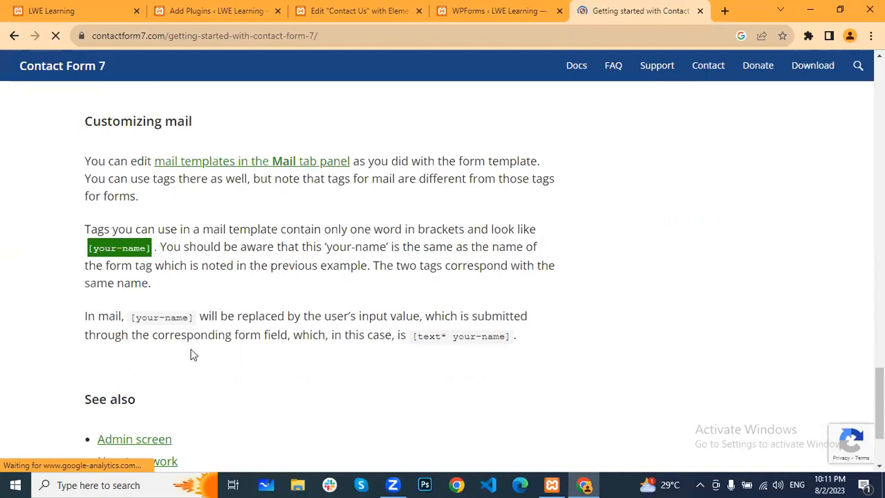
{"action": "left_click_drag", "start_coordinate": [130, 318], "coordinate": [193, 320]}
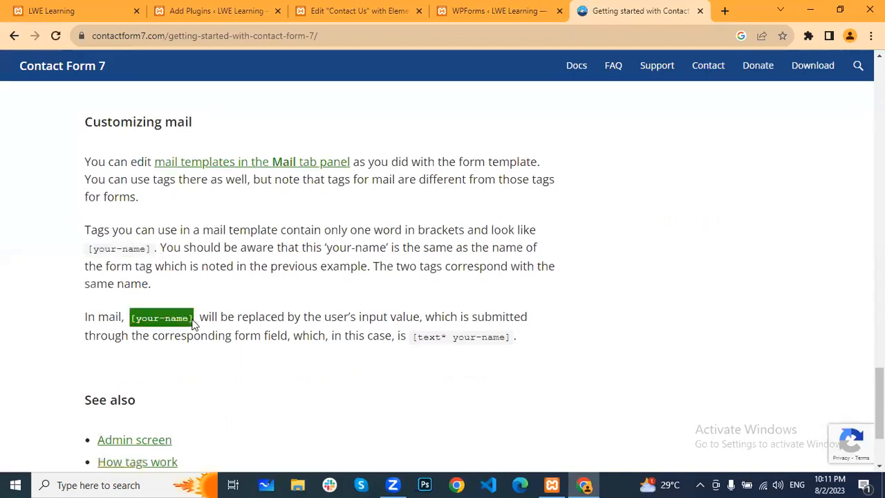
{"action": "scroll", "coordinate": [361, 260], "scroll_direction": "down", "scroll_amount": 2}
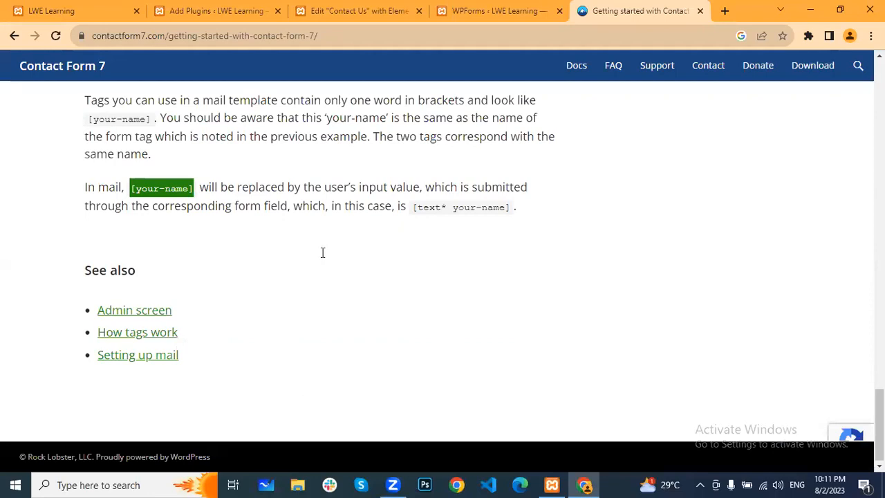
{"action": "scroll", "coordinate": [524, 219], "scroll_direction": "up", "scroll_amount": 4}
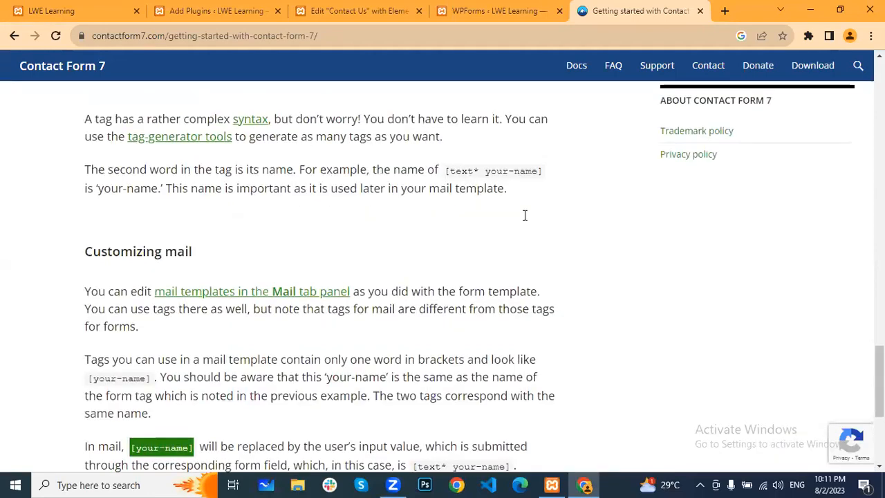
{"action": "scroll", "coordinate": [524, 215], "scroll_direction": "up", "scroll_amount": 3}
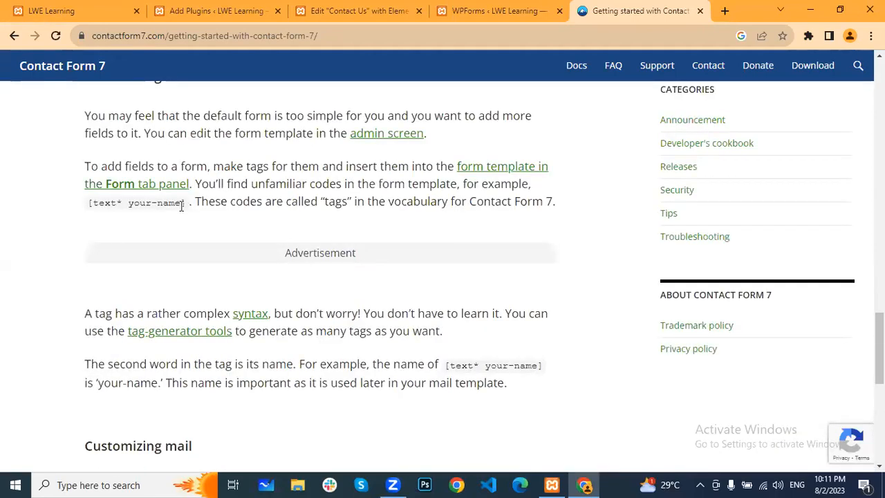
{"action": "left_click_drag", "start_coordinate": [185, 203], "coordinate": [89, 202]}
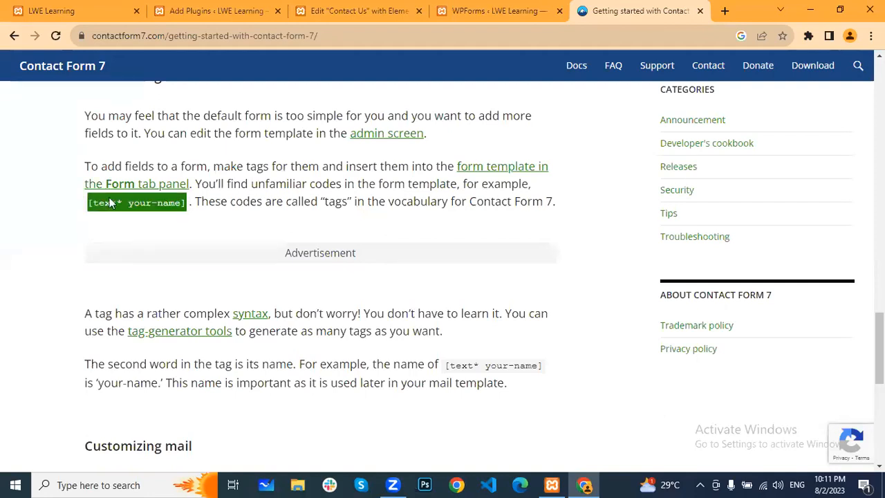
- Review the guide's contact form selector block section and highlight the example contact-form-7 shortcode under Displaying a form
{"action": "scroll", "coordinate": [482, 267], "scroll_direction": "up", "scroll_amount": 3}
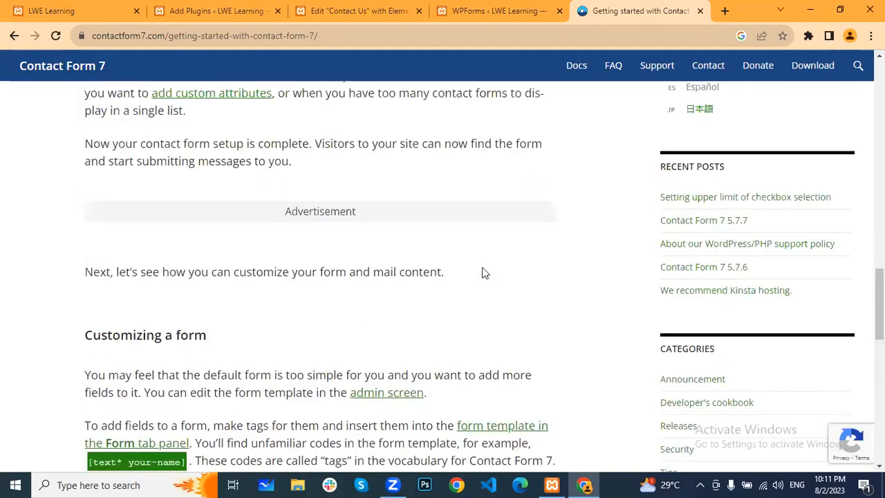
{"action": "scroll", "coordinate": [484, 267], "scroll_direction": "up", "scroll_amount": 2}
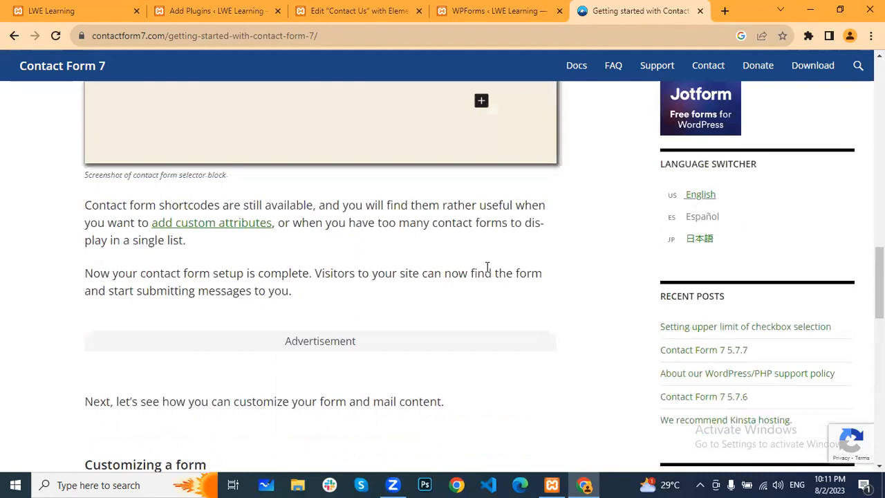
{"action": "scroll", "coordinate": [487, 267], "scroll_direction": "up", "scroll_amount": 4}
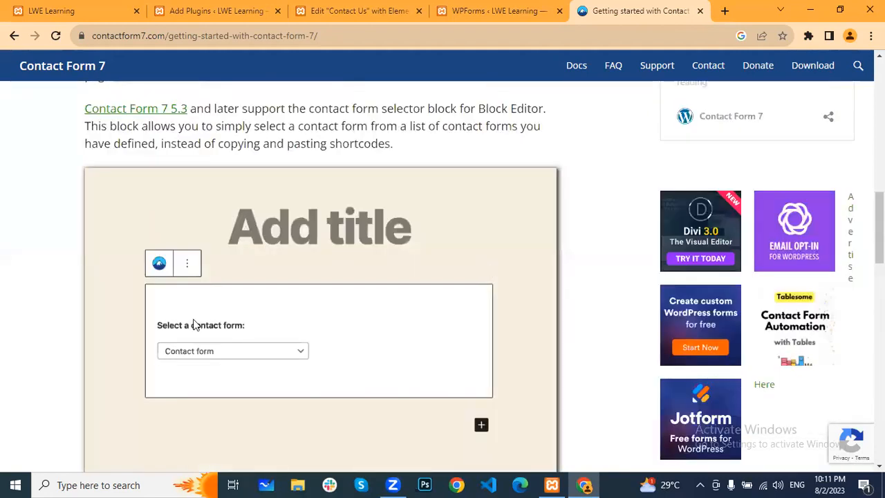
{"action": "scroll", "coordinate": [310, 350], "scroll_direction": "down", "scroll_amount": 2}
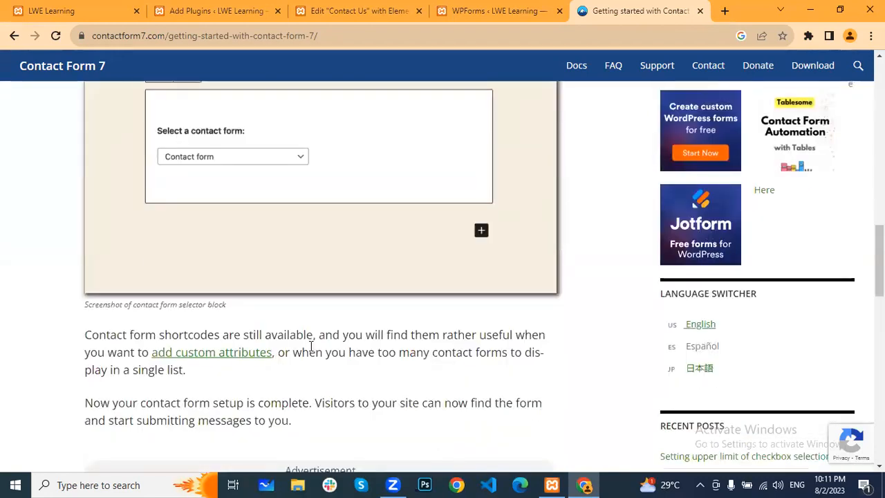
{"action": "scroll", "coordinate": [310, 346], "scroll_direction": "up", "scroll_amount": 3}
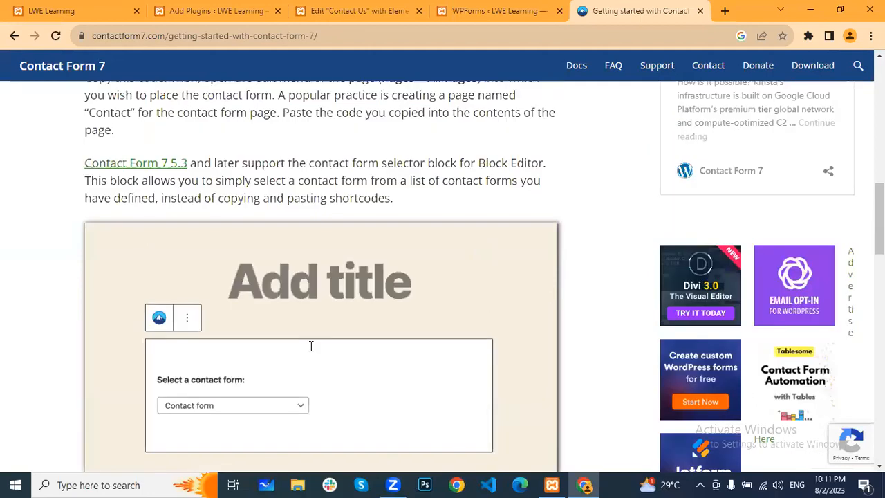
{"action": "scroll", "coordinate": [311, 345], "scroll_direction": "up", "scroll_amount": 3}
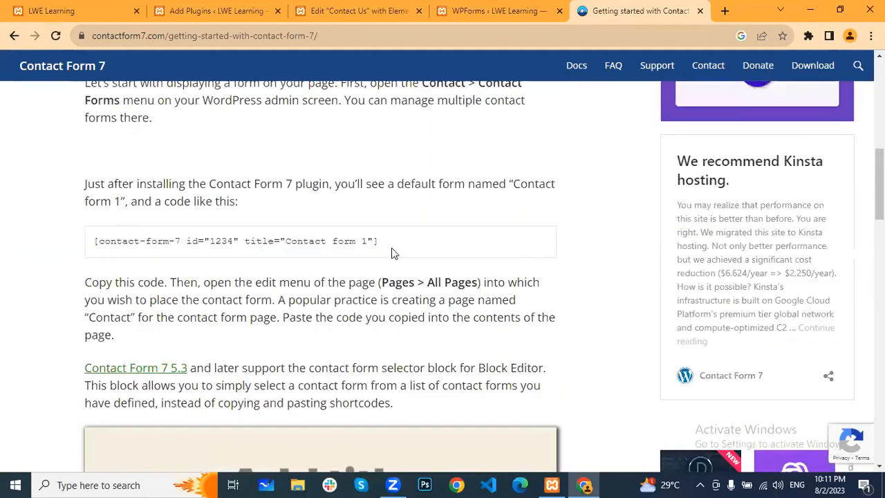
{"action": "left_click_drag", "start_coordinate": [381, 241], "coordinate": [89, 242]}
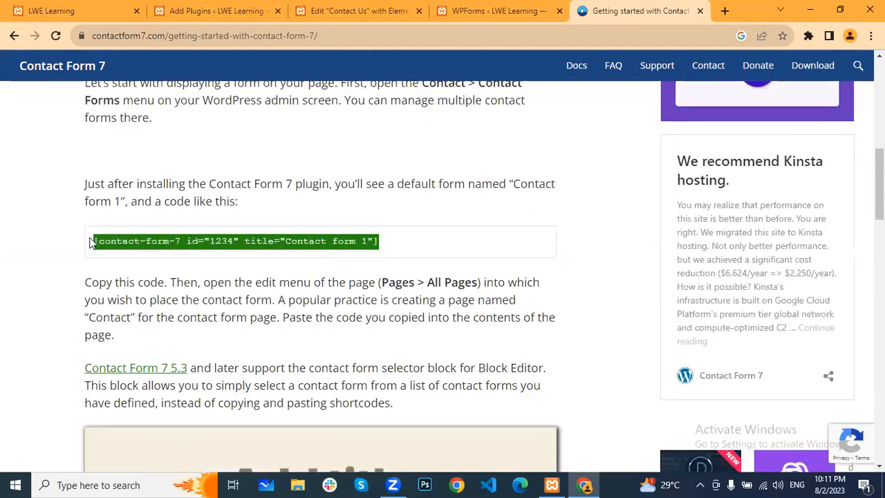
{"action": "scroll", "coordinate": [253, 315], "scroll_direction": "up", "scroll_amount": 1}
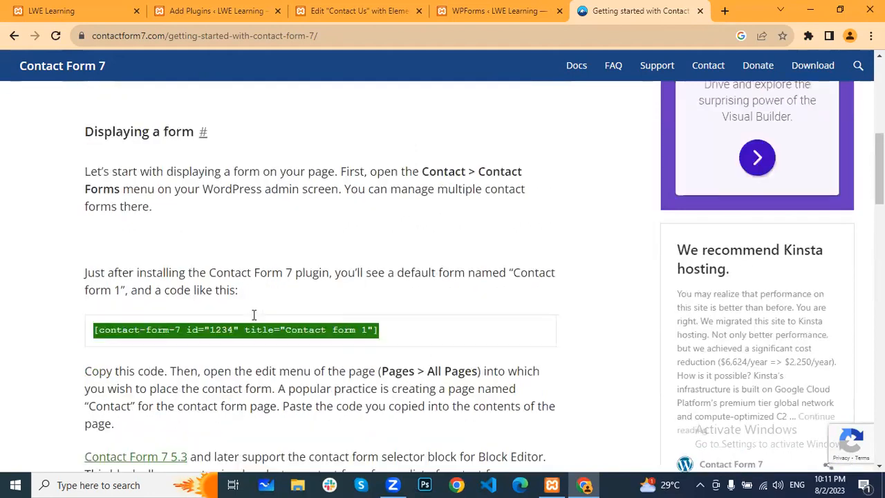
{"action": "scroll", "coordinate": [254, 314], "scroll_direction": "up", "scroll_amount": 1}
{"action": "scroll", "coordinate": [269, 321], "scroll_direction": "up", "scroll_amount": 4}
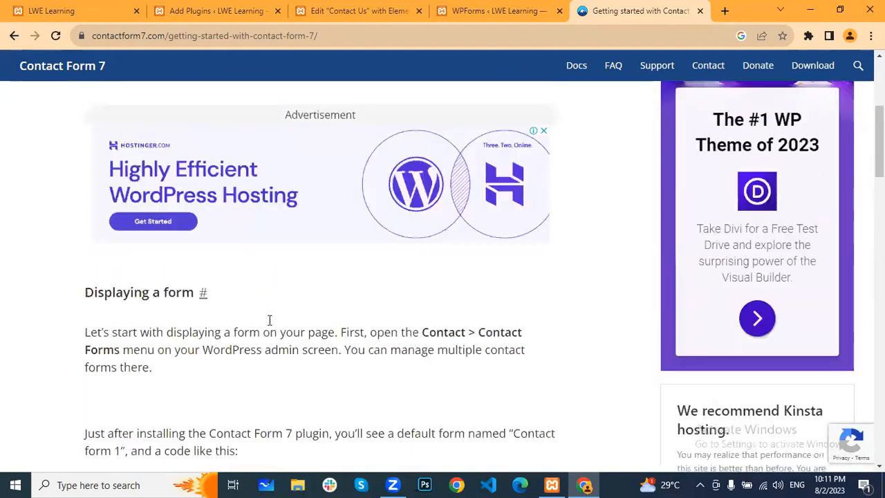
- Dismiss the WPForms Challenge on the WPForms Forms Overview page and start adding a new form
{"action": "left_click", "coordinate": [476, 10]}
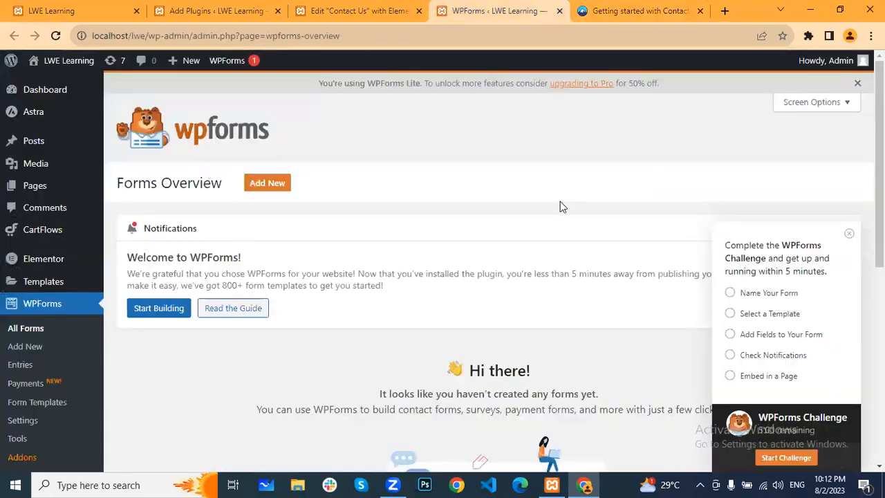
{"action": "left_click", "coordinate": [848, 233]}
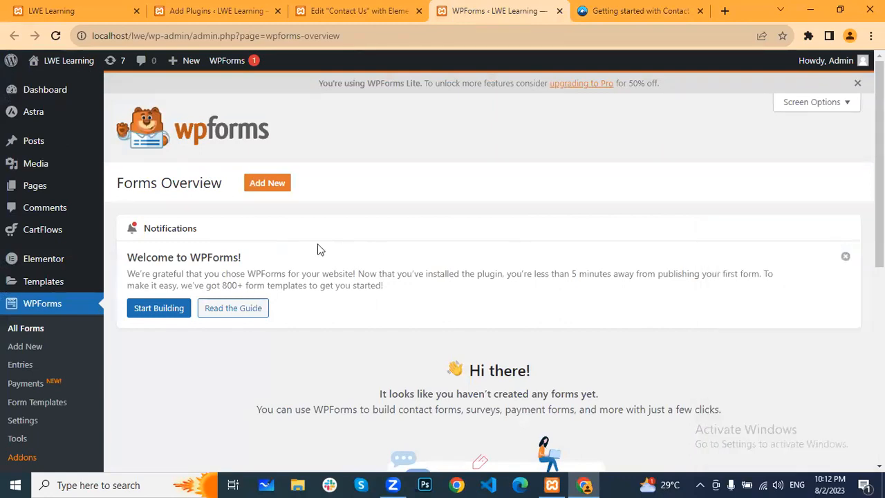
{"action": "scroll", "coordinate": [275, 280], "scroll_direction": "down", "scroll_amount": 3}
{"action": "scroll", "coordinate": [219, 278], "scroll_direction": "up", "scroll_amount": 3}
{"action": "left_click", "coordinate": [265, 185]}
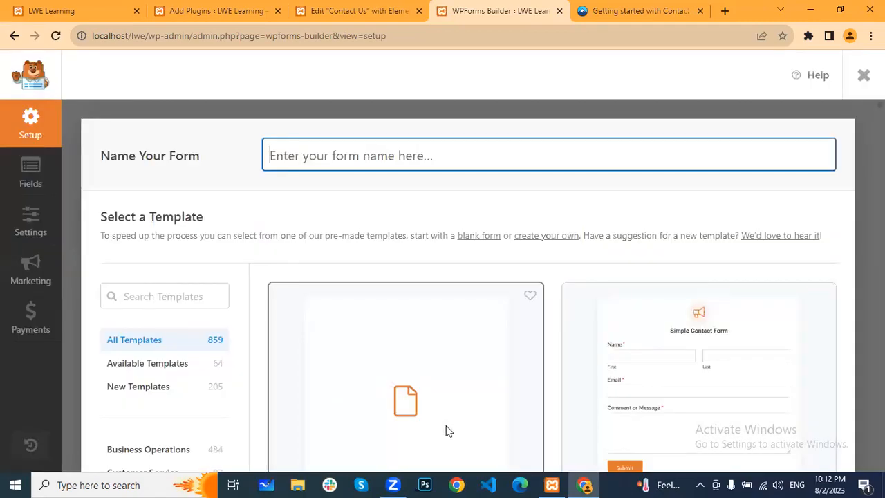
- Browse the form templates, including Blank Form, Simple Contact Form, Newsletter Signup Form and the registration forms
{"action": "scroll", "coordinate": [547, 249], "scroll_direction": "down", "scroll_amount": 3}
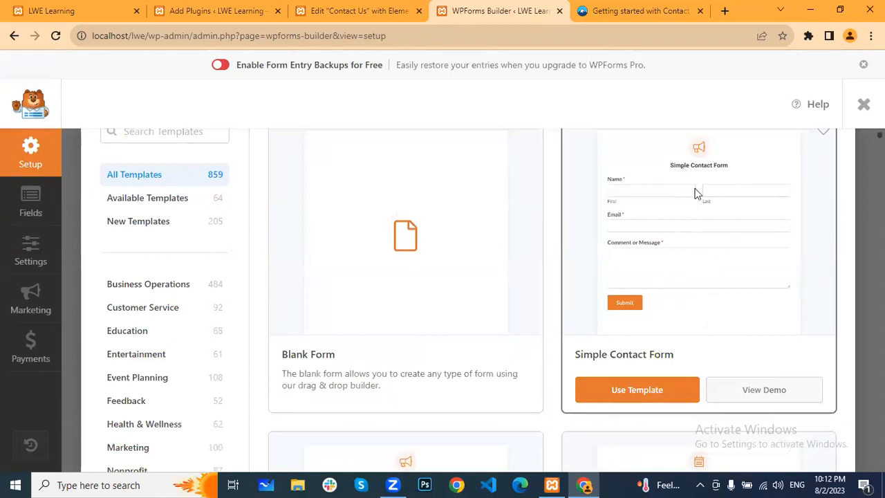
{"action": "scroll", "coordinate": [695, 191], "scroll_direction": "down", "scroll_amount": 4}
{"action": "scroll", "coordinate": [460, 263], "scroll_direction": "down", "scroll_amount": 4}
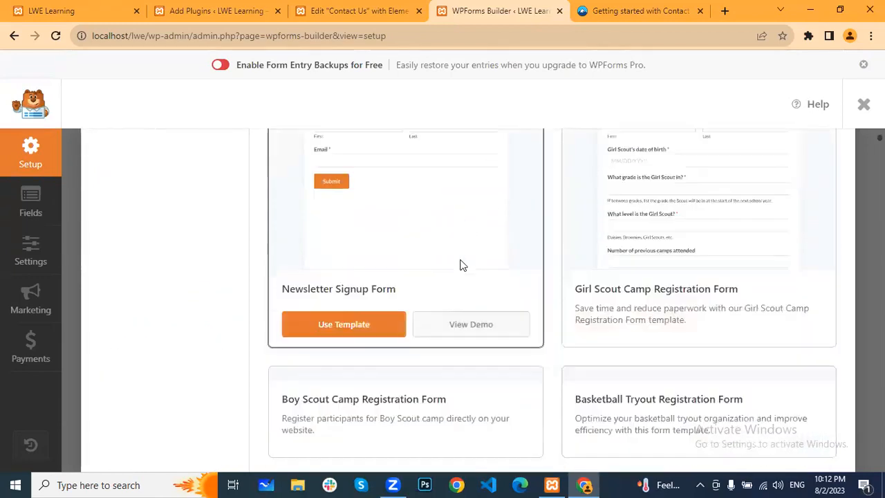
{"action": "scroll", "coordinate": [641, 275], "scroll_direction": "down", "scroll_amount": 3}
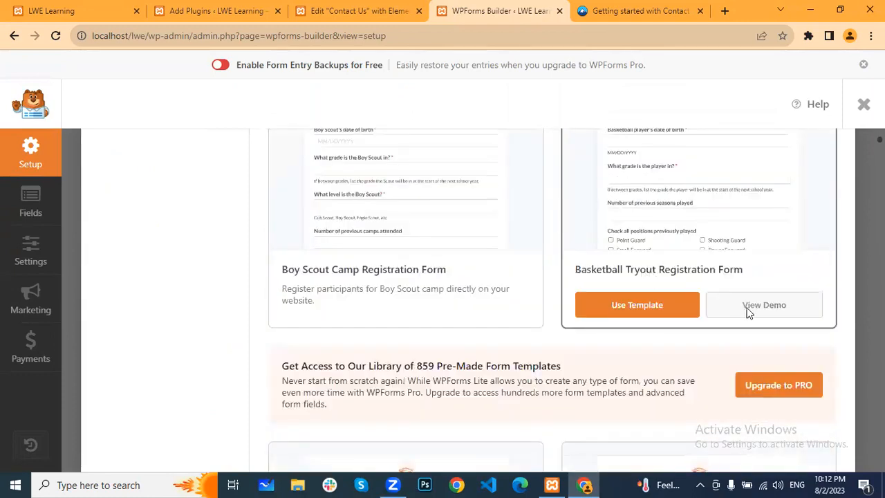
{"action": "scroll", "coordinate": [430, 280], "scroll_direction": "up", "scroll_amount": 2}
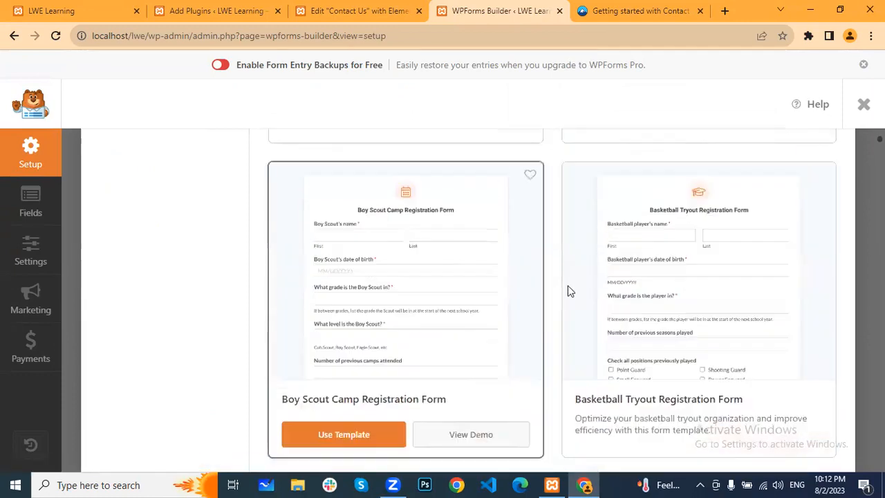
{"action": "scroll", "coordinate": [620, 290], "scroll_direction": "up", "scroll_amount": 5}
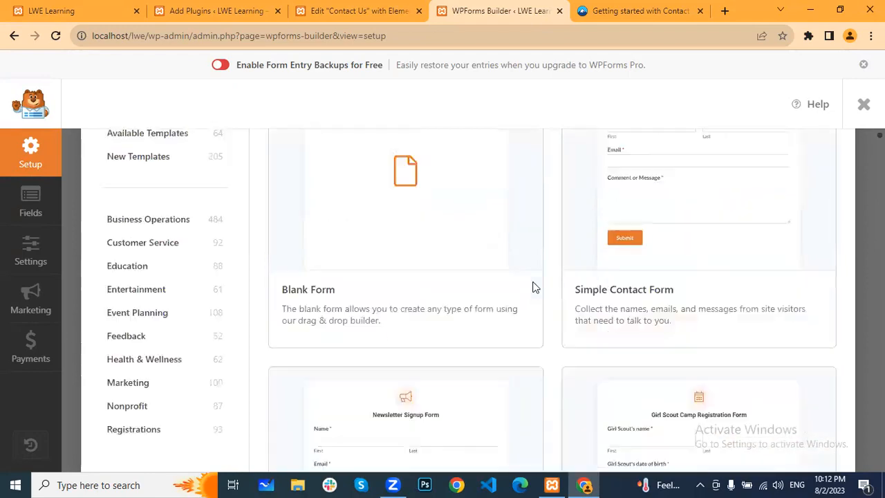
{"action": "scroll", "coordinate": [464, 238], "scroll_direction": "up", "scroll_amount": 1}
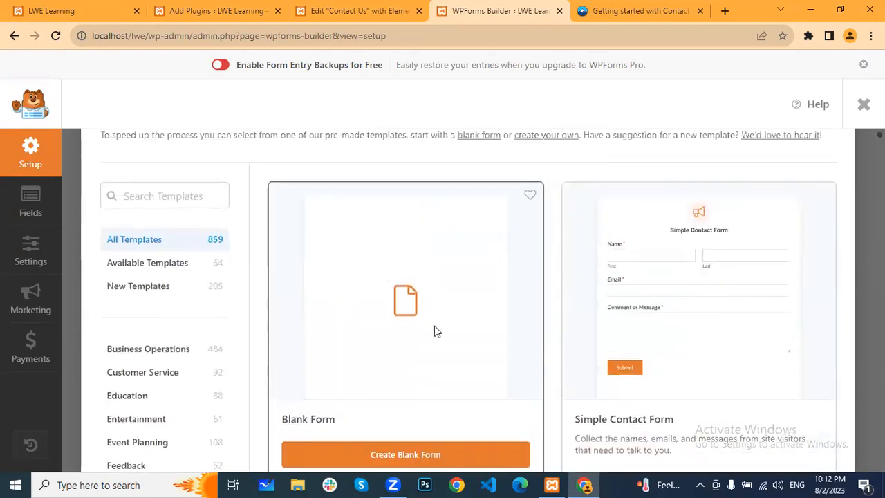
{"action": "scroll", "coordinate": [446, 349], "scroll_direction": "down", "scroll_amount": 2}
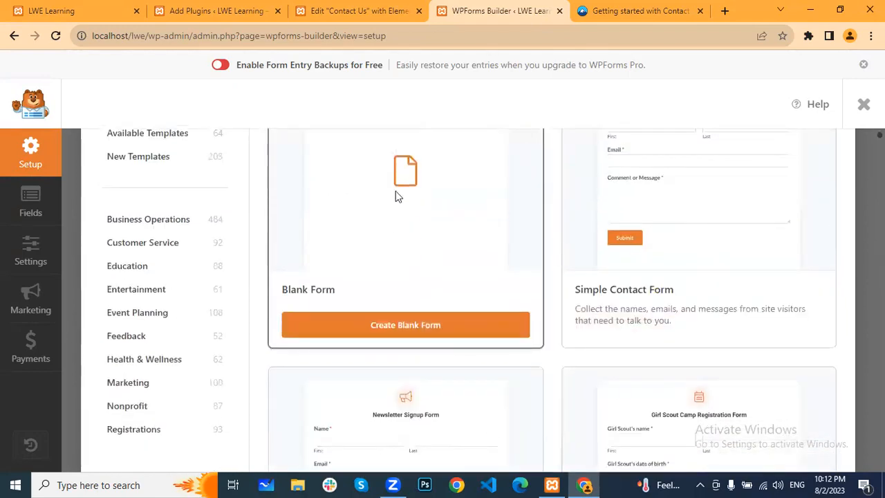
- Create a form from the Blank Form template and look over its empty canvas
{"action": "left_click", "coordinate": [428, 309]}
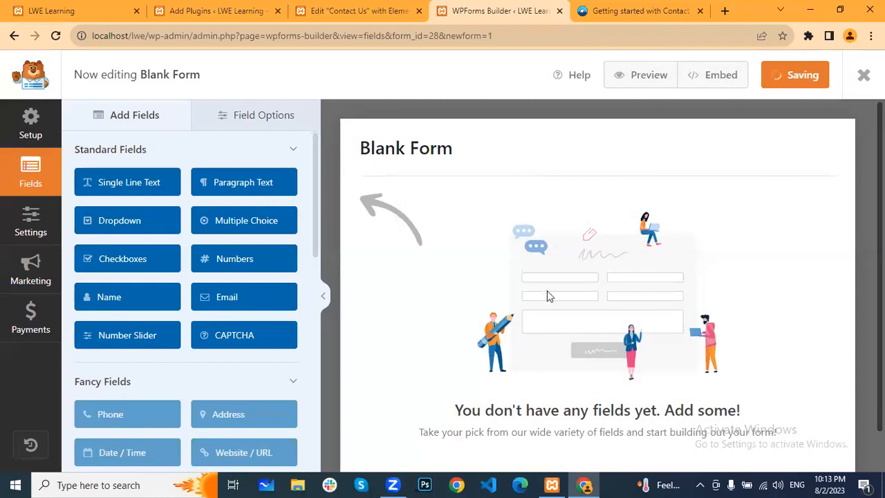
{"action": "scroll", "coordinate": [553, 252], "scroll_direction": "down", "scroll_amount": 1}
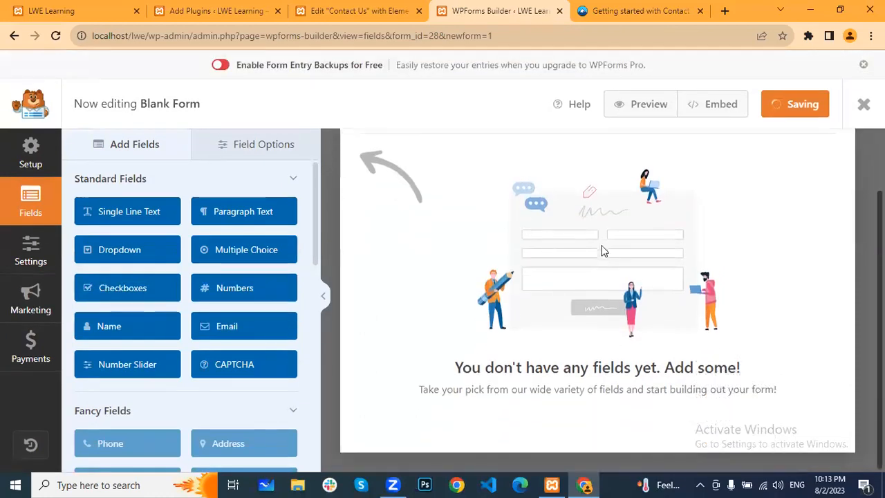
{"action": "scroll", "coordinate": [553, 276], "scroll_direction": "up", "scroll_amount": 1}
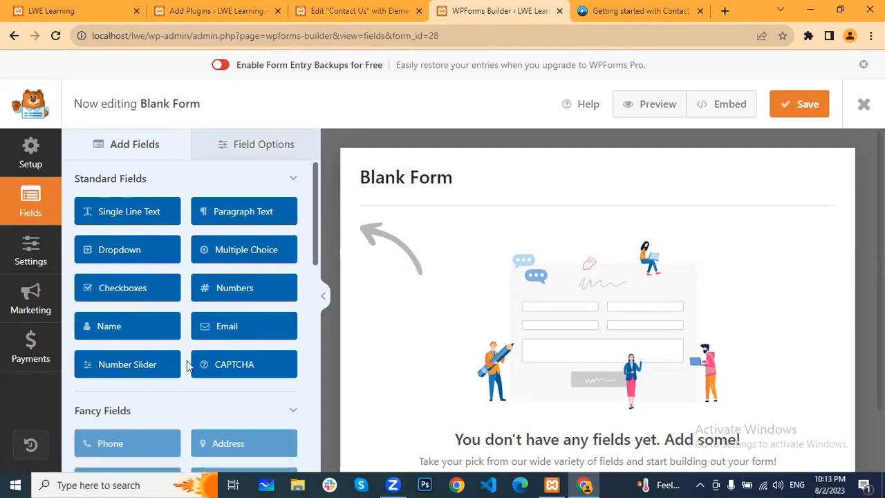
- Add a Name field, an Email field and a Dropdown field to the blank form
{"action": "left_click", "coordinate": [118, 329]}
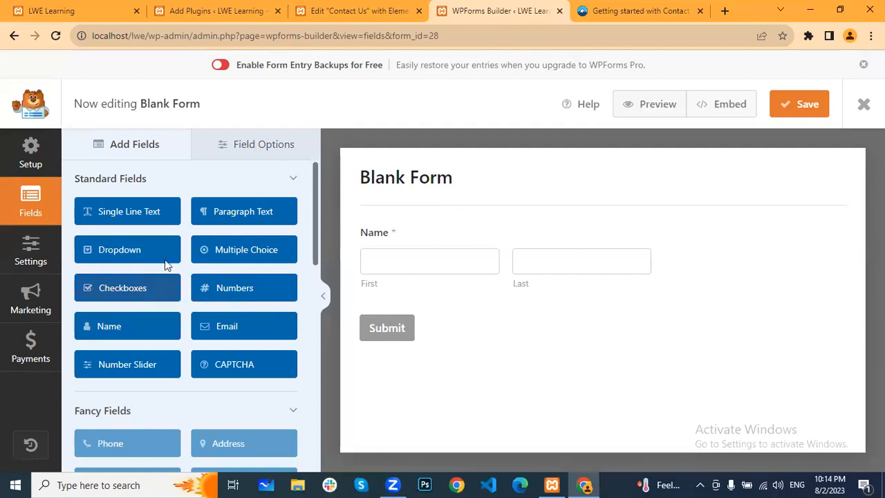
{"action": "left_click_drag", "start_coordinate": [242, 332], "coordinate": [533, 314]}
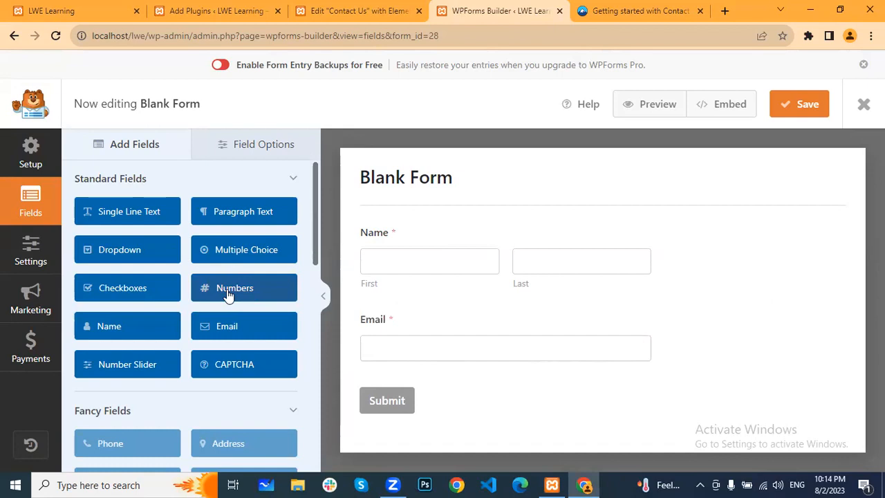
{"action": "left_click", "coordinate": [151, 251]}
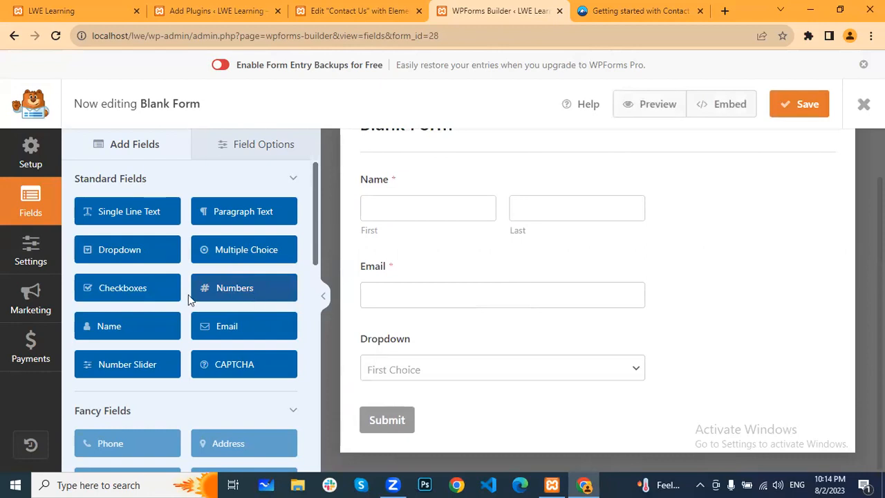
- Add a Checkboxes field and a Paragraph Text field to the form below the Dropdown
{"action": "left_click", "coordinate": [153, 289]}
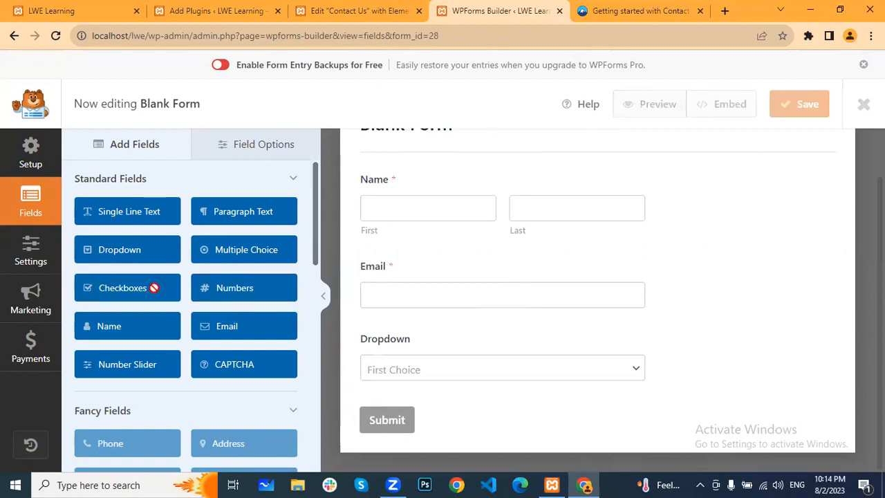
{"action": "scroll", "coordinate": [304, 287], "scroll_direction": "down", "scroll_amount": 1}
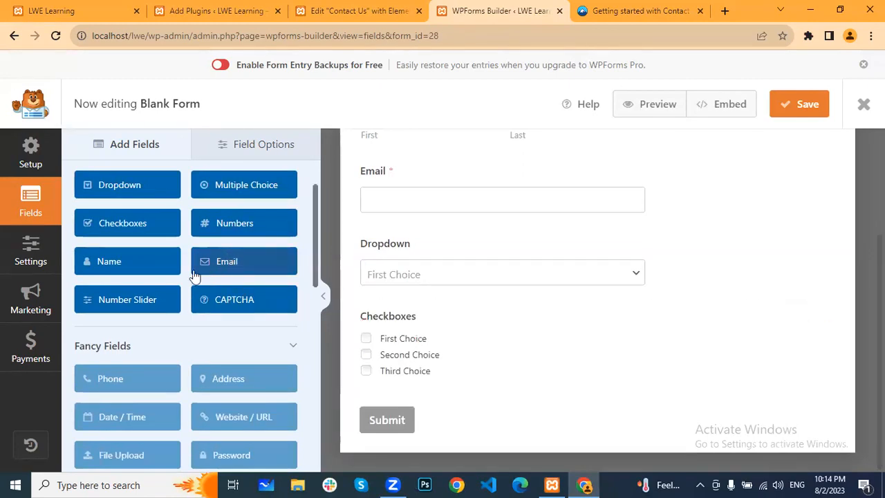
{"action": "scroll", "coordinate": [159, 308], "scroll_direction": "up", "scroll_amount": 1}
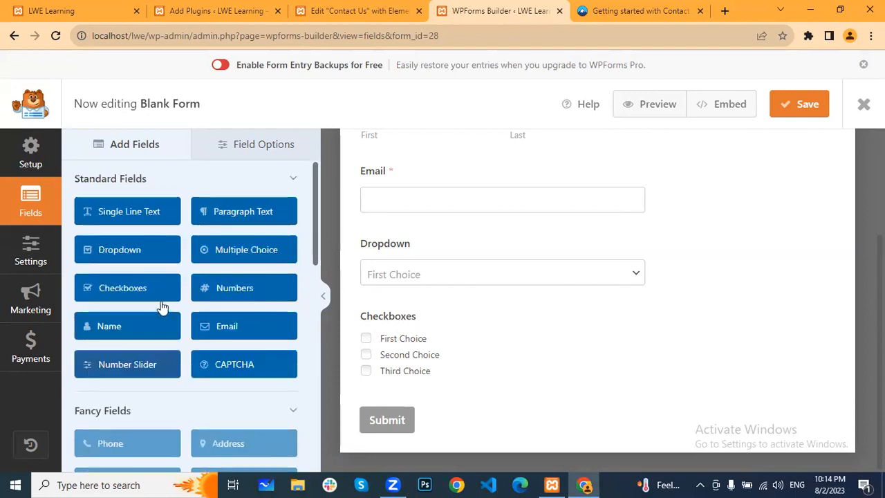
{"action": "left_click", "coordinate": [247, 220]}
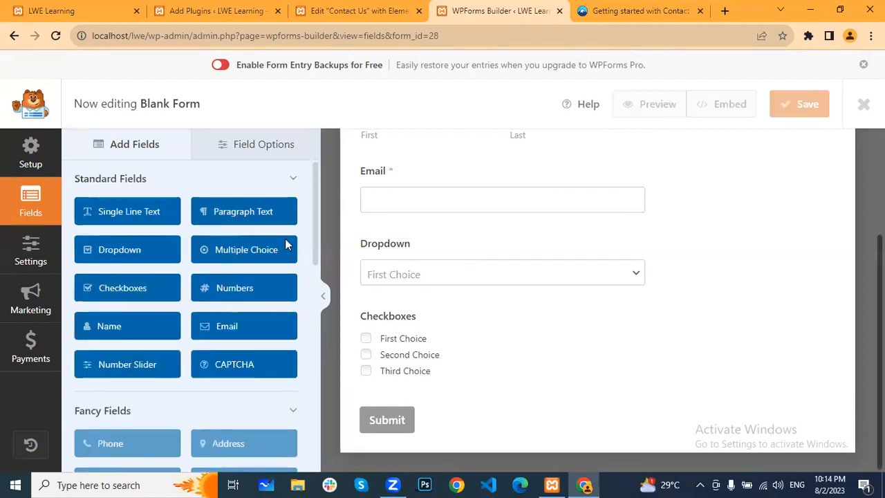
{"action": "scroll", "coordinate": [510, 331], "scroll_direction": "up", "scroll_amount": 5}
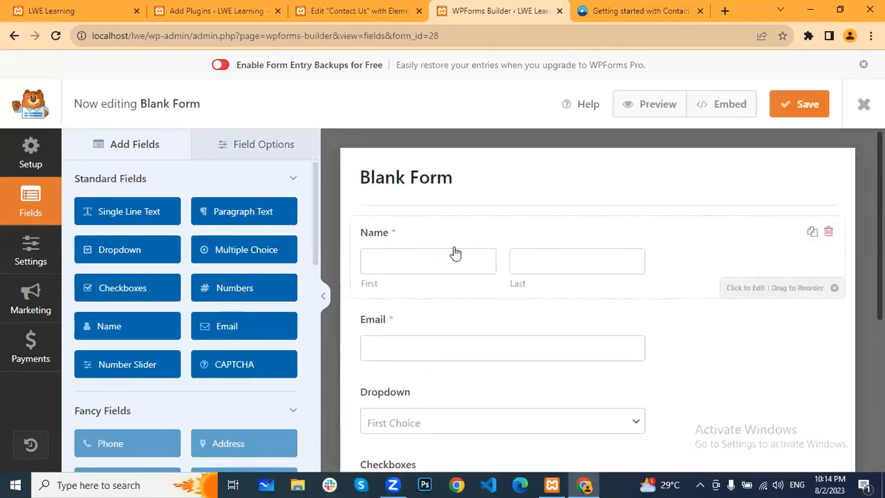
- Set the format of the form's Name field to First Middle Last
{"action": "left_click", "coordinate": [633, 239]}
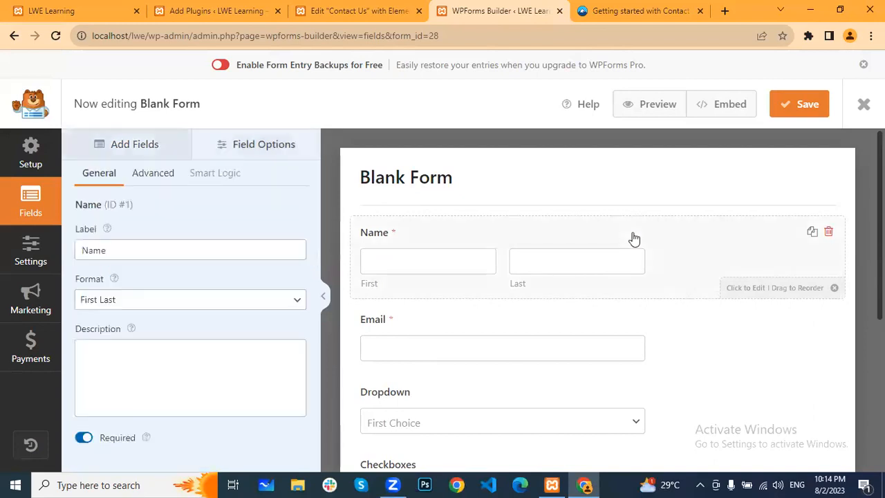
{"action": "left_click", "coordinate": [155, 152]}
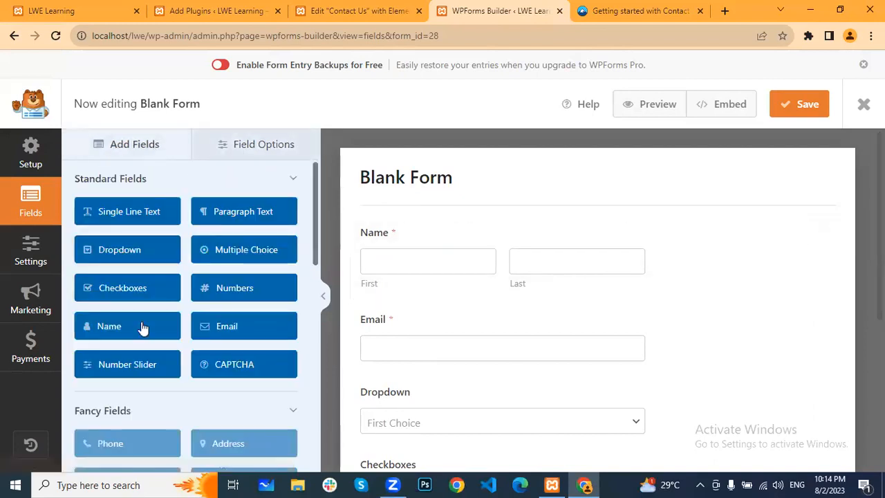
{"action": "left_click", "coordinate": [257, 146]}
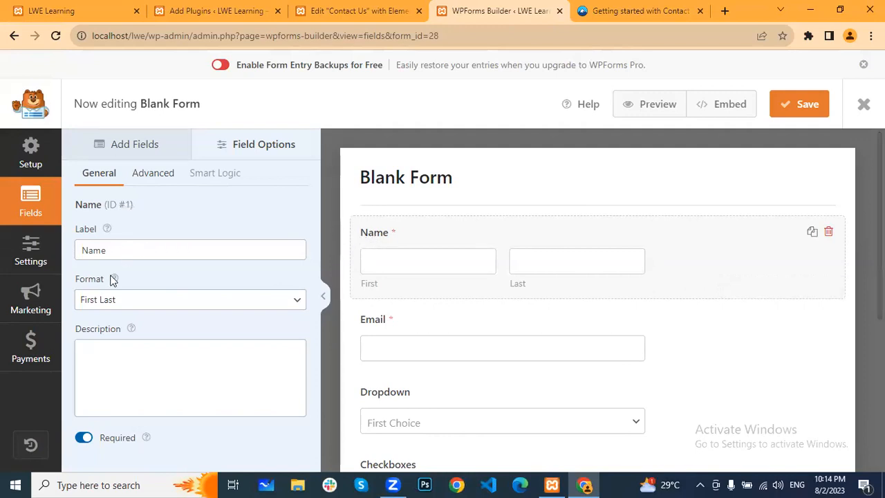
{"action": "left_click", "coordinate": [122, 302]}
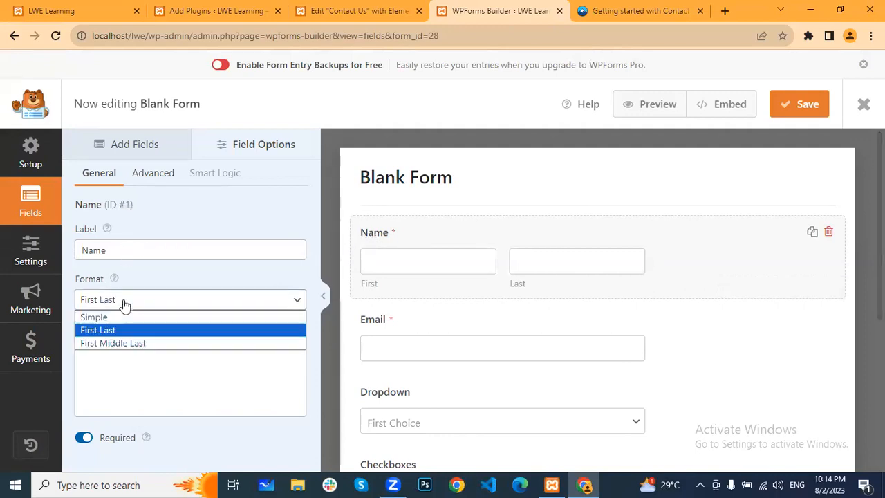
{"action": "left_click", "coordinate": [145, 342]}
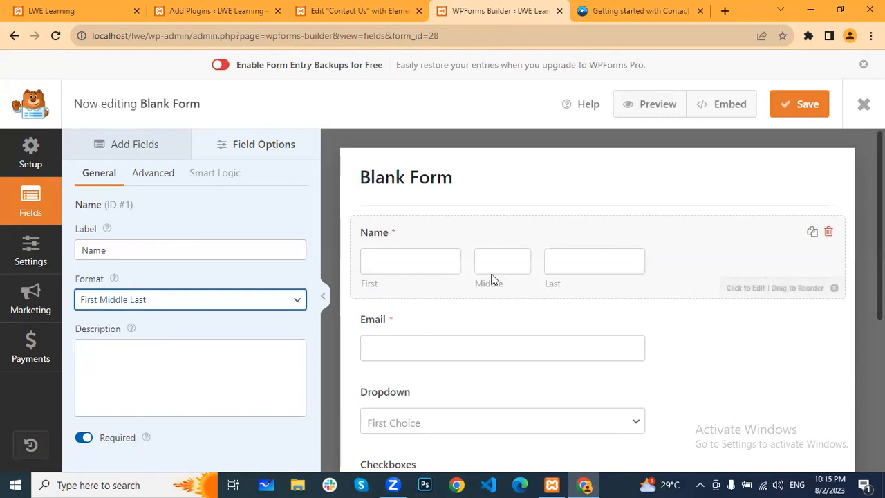
- Set the Name field's format to Simple and toggle its Required option off and back on
{"action": "left_click", "coordinate": [167, 301]}
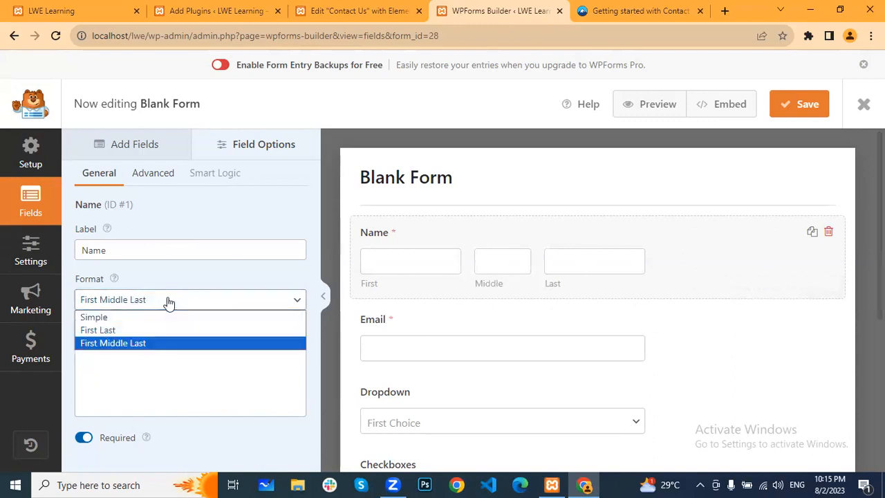
{"action": "left_click", "coordinate": [129, 320]}
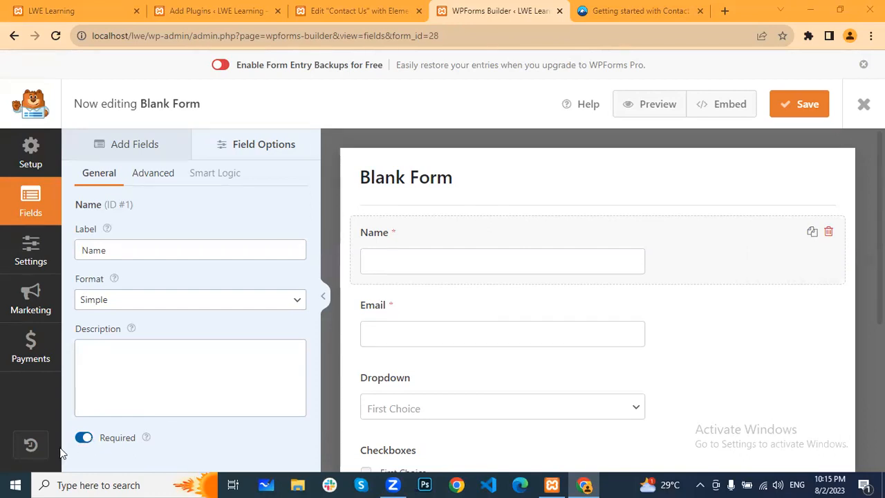
{"action": "left_click", "coordinate": [86, 440]}
{"action": "left_click", "coordinate": [87, 438]}
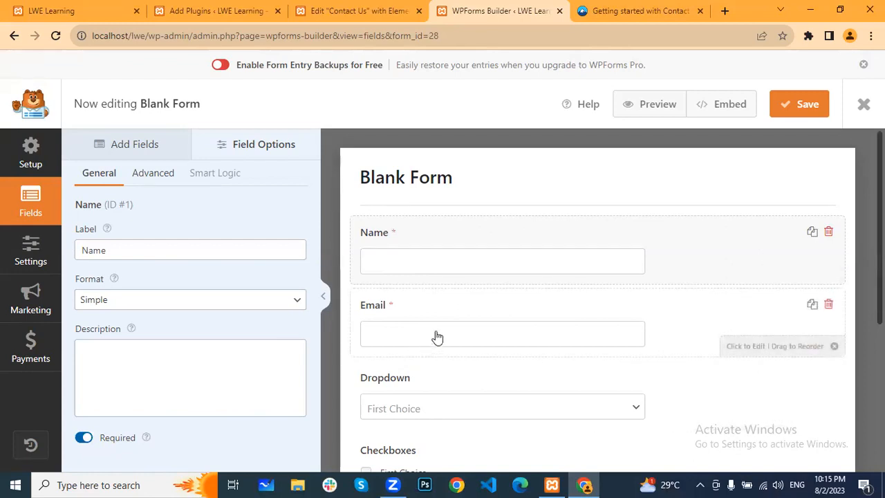
- Set the Name field's size to Large in its advanced options
{"action": "left_click", "coordinate": [173, 179]}
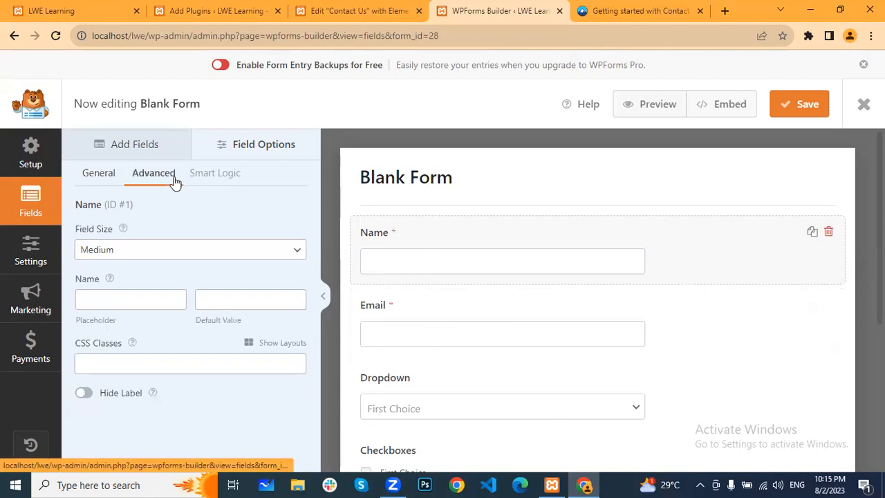
{"action": "left_click", "coordinate": [153, 251]}
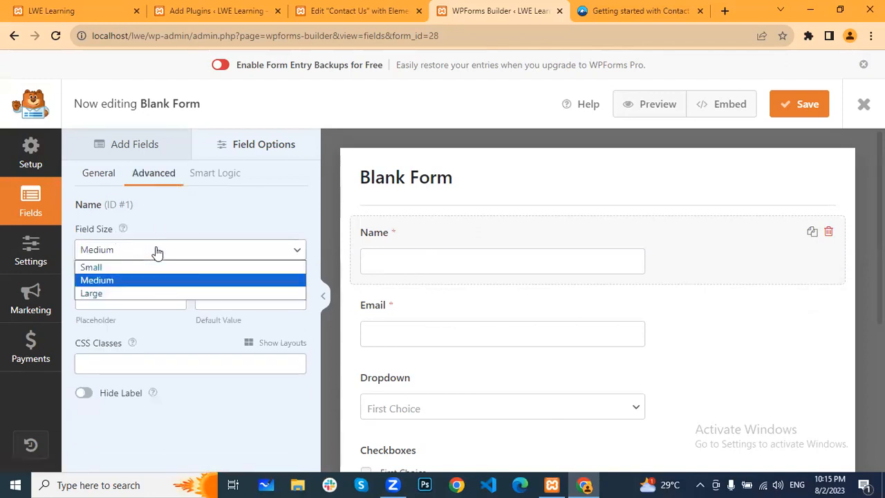
{"action": "left_click", "coordinate": [136, 293]}
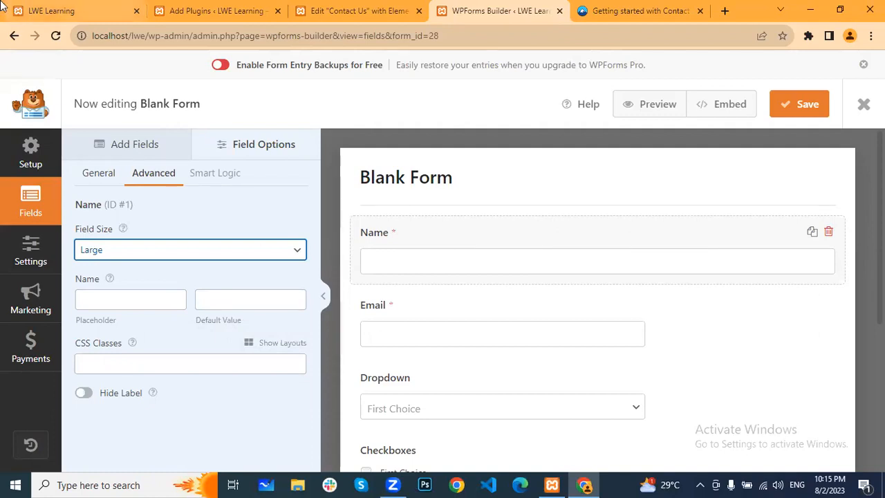
- Examine the Name field's CSS layout choices and its Smart Logic option, then return to the general options
{"action": "left_click", "coordinate": [281, 345]}
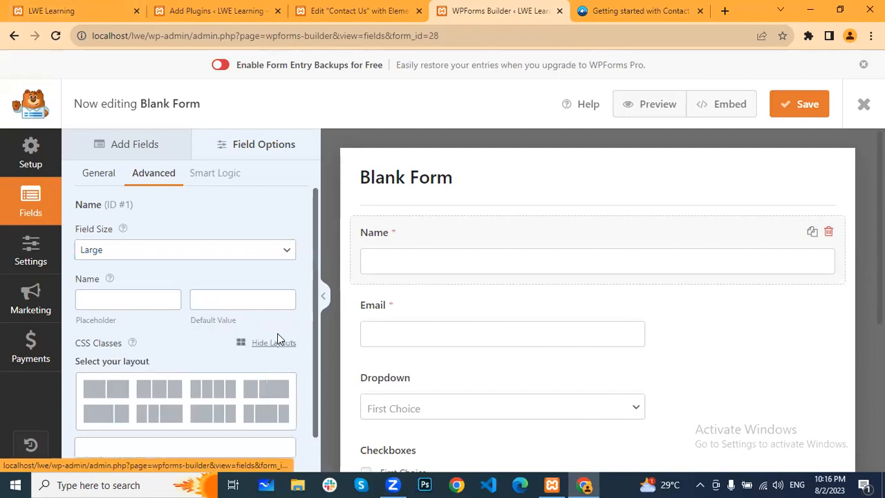
{"action": "scroll", "coordinate": [220, 369], "scroll_direction": "down", "scroll_amount": 1}
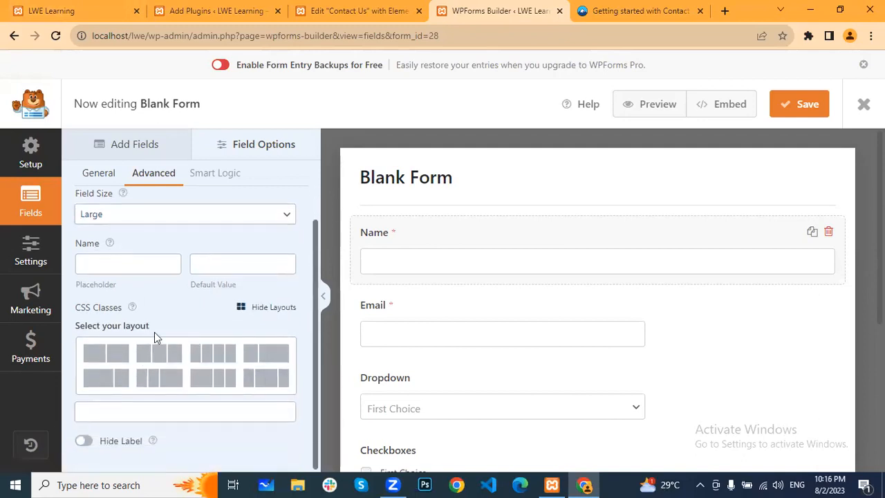
{"action": "left_click", "coordinate": [105, 312]}
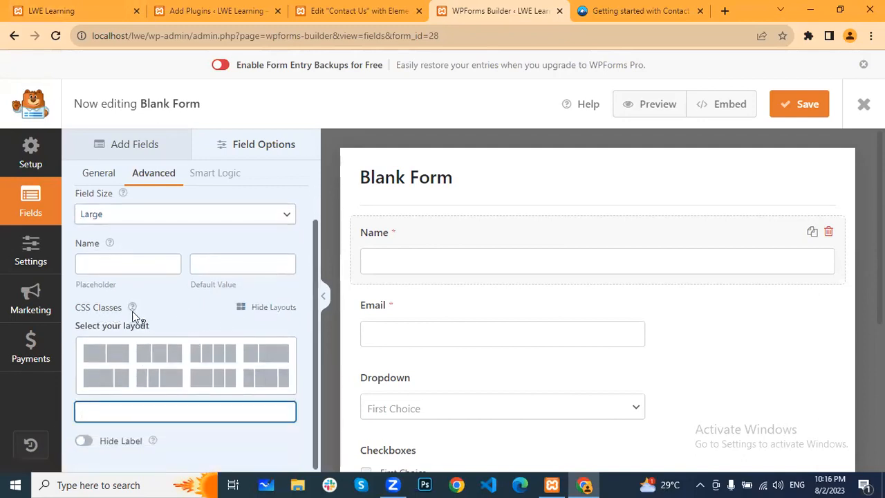
{"action": "left_click", "coordinate": [212, 320]}
{"action": "scroll", "coordinate": [239, 211], "scroll_direction": "up", "scroll_amount": 1}
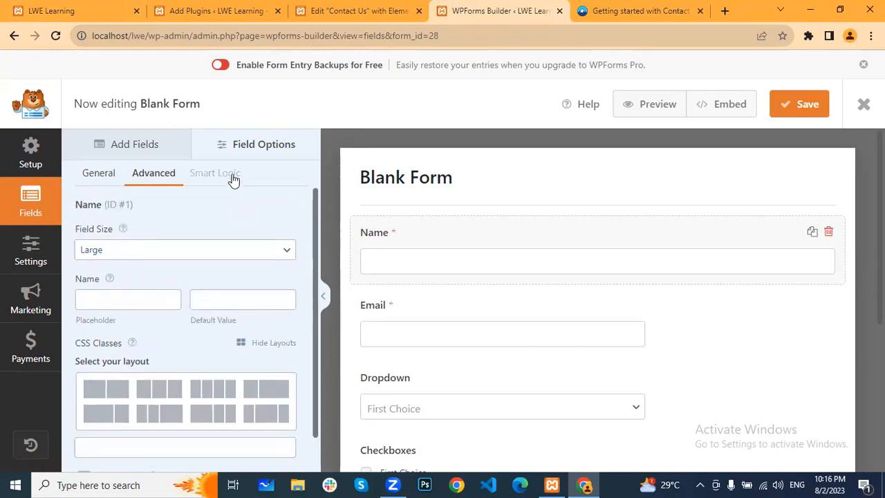
{"action": "left_click", "coordinate": [232, 178]}
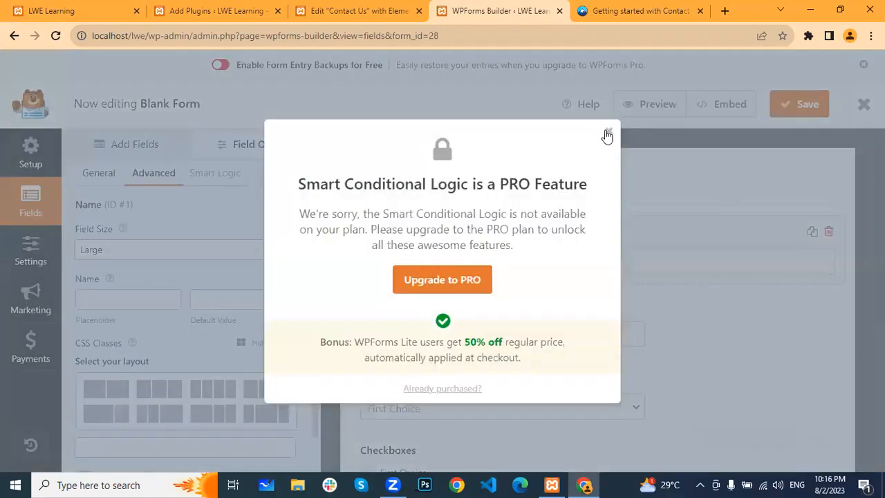
{"action": "left_click", "coordinate": [607, 134]}
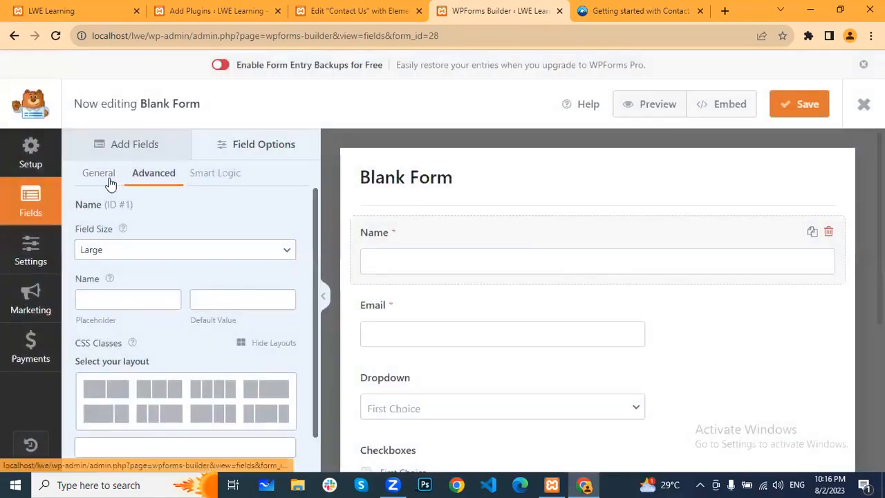
{"action": "left_click", "coordinate": [107, 178]}
- Toggle email confirmation on and back off for the Email field, and set its field size to Large
{"action": "scroll", "coordinate": [555, 325], "scroll_direction": "down", "scroll_amount": 1}
{"action": "left_click", "coordinate": [510, 246]}
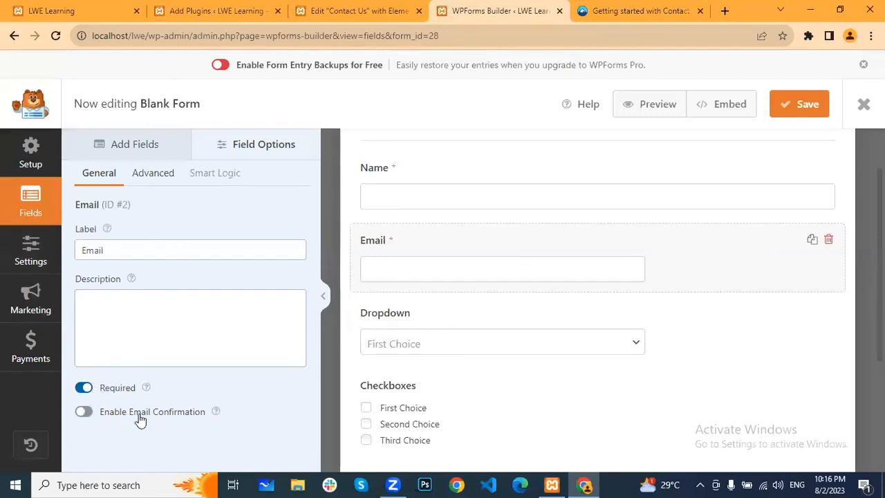
{"action": "left_click", "coordinate": [83, 412]}
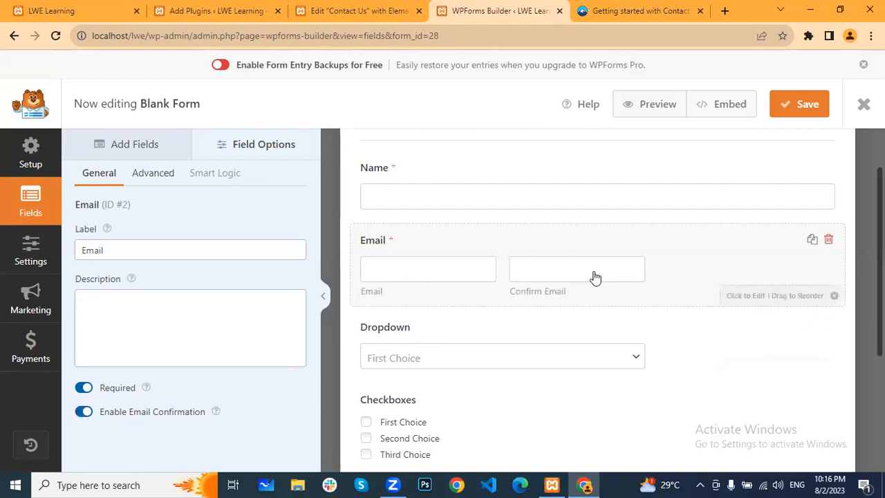
{"action": "left_click", "coordinate": [83, 413]}
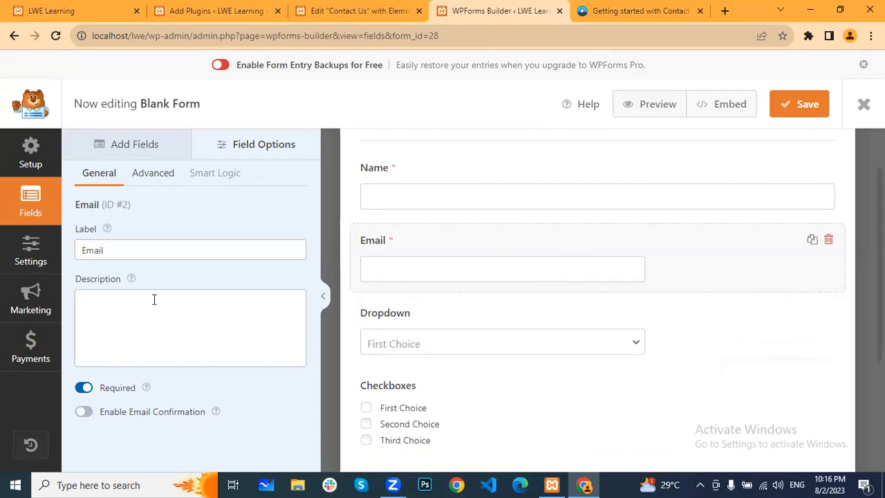
{"action": "left_click", "coordinate": [172, 175]}
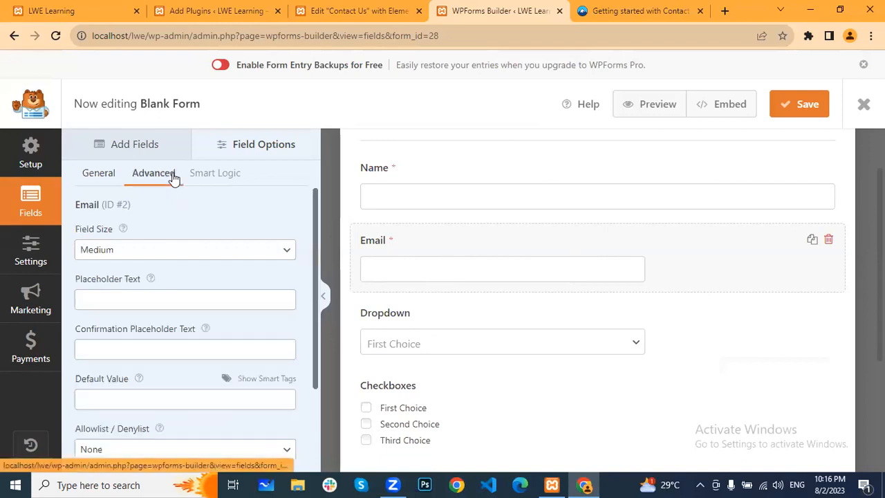
{"action": "left_click", "coordinate": [202, 249]}
{"action": "left_click", "coordinate": [192, 292]}
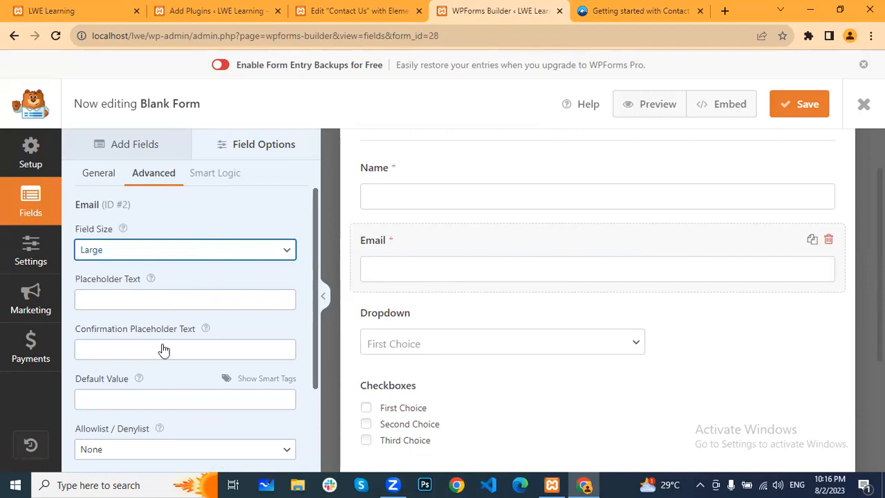
- Look over the Email field's advanced options and set its placeholder text to "Input your Email Address"
{"action": "scroll", "coordinate": [166, 343], "scroll_direction": "down", "scroll_amount": 1}
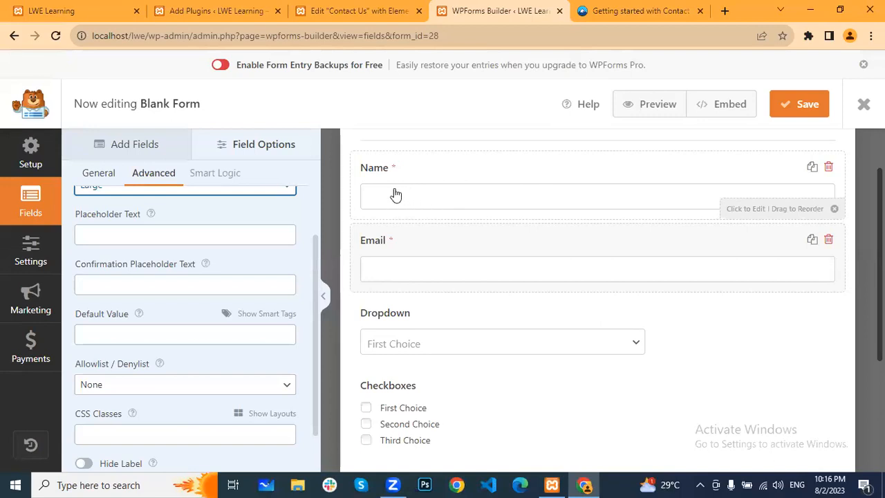
{"action": "scroll", "coordinate": [221, 211], "scroll_direction": "up", "scroll_amount": 1}
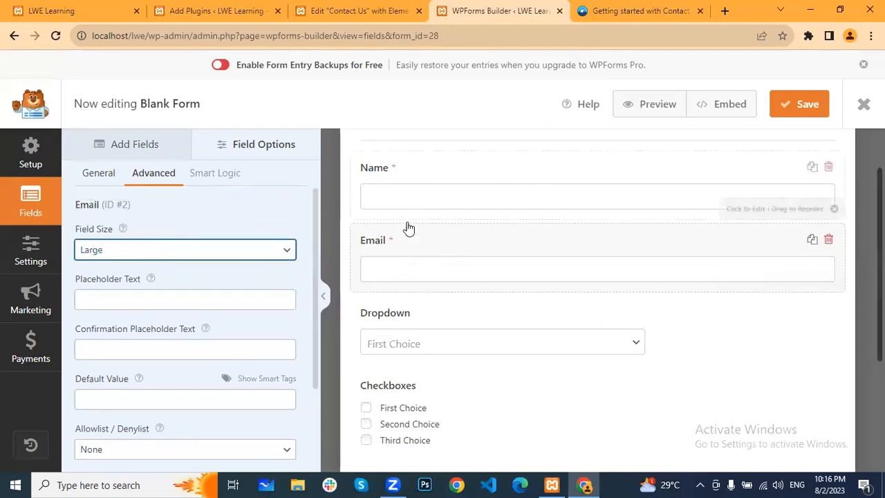
{"action": "left_click", "coordinate": [133, 291]}
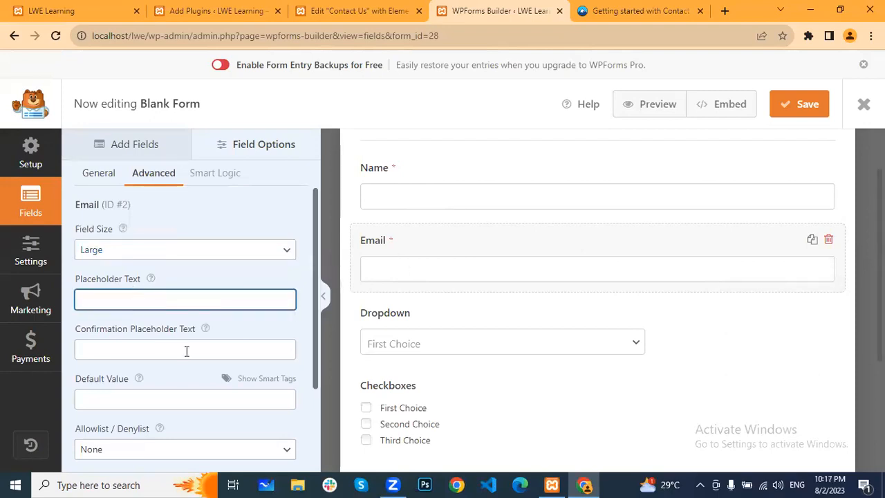
{"action": "type", "text": "Inp"}
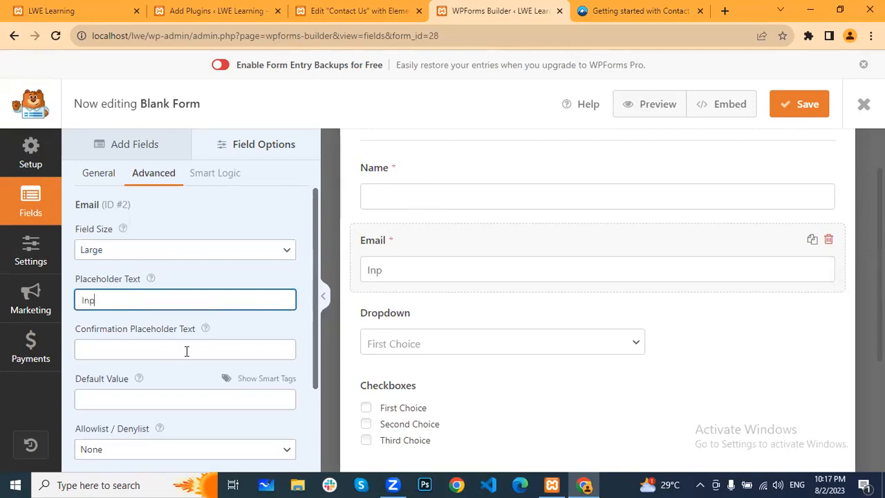
{"action": "type", "text": "ut your Emai"}
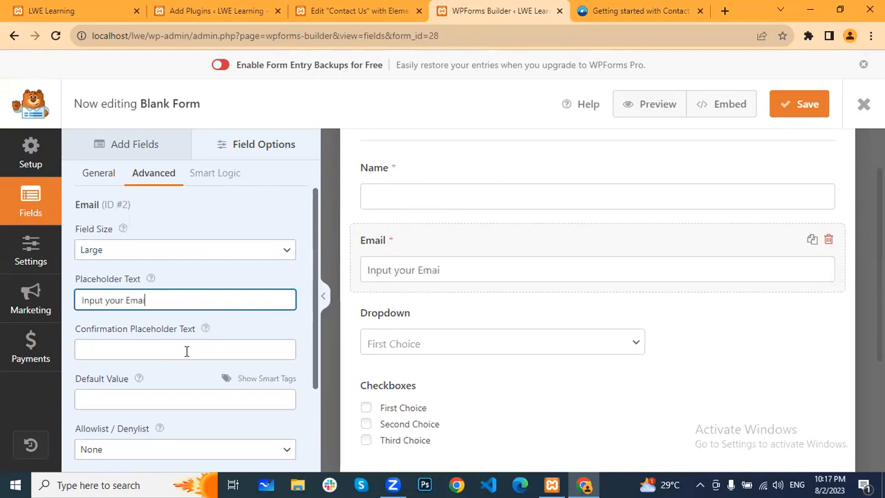
{"action": "type", "text": "l a"}
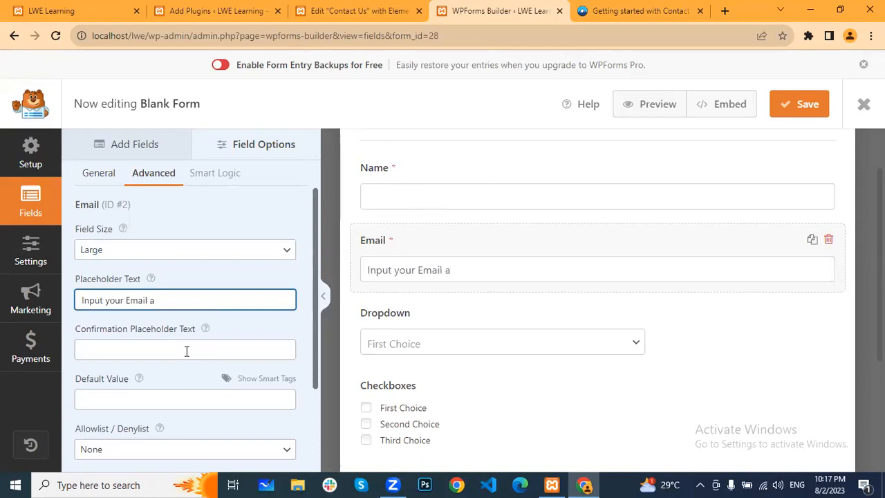
{"action": "type", "text": "Address"}
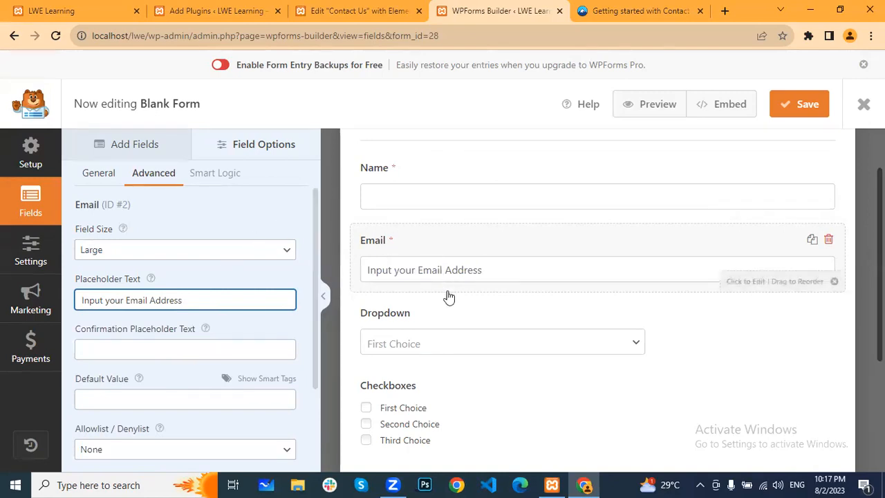
- Clear the text of the first choice in the Dropdown field's choices
{"action": "scroll", "coordinate": [450, 296], "scroll_direction": "down", "scroll_amount": 1}
{"action": "left_click", "coordinate": [476, 254]}
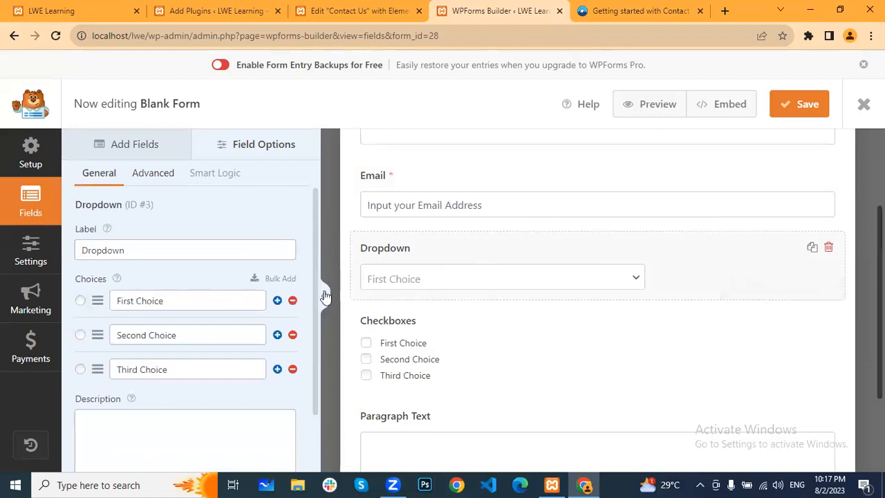
{"action": "left_click", "coordinate": [142, 298]}
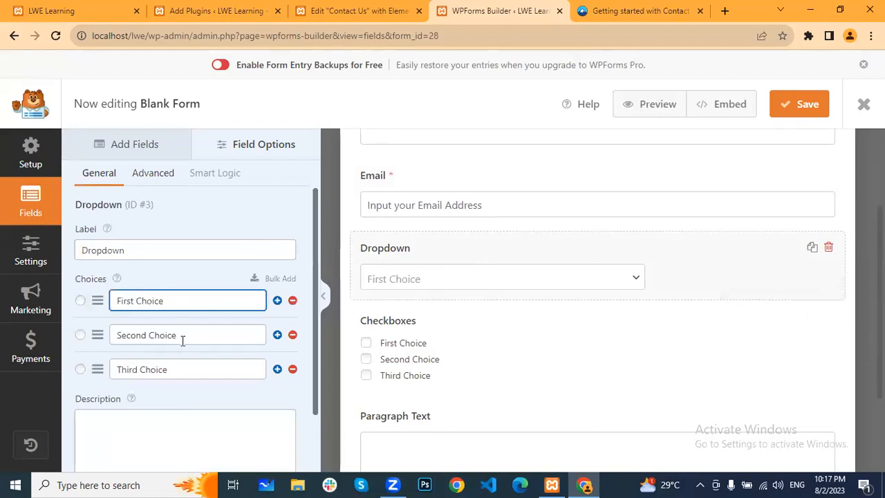
{"action": "left_click_drag", "start_coordinate": [142, 302], "coordinate": [164, 303]}
{"action": "key", "text": "BackSpace"}
{"action": "key", "text": "BackSpace"}
{"action": "key", "text": "BackSpace"}
{"action": "key", "text": "BackSpace"}
{"action": "key", "text": "BackSpace"}
{"action": "key", "text": "BackSpace"}
{"action": "key", "text": "BackSpace"}
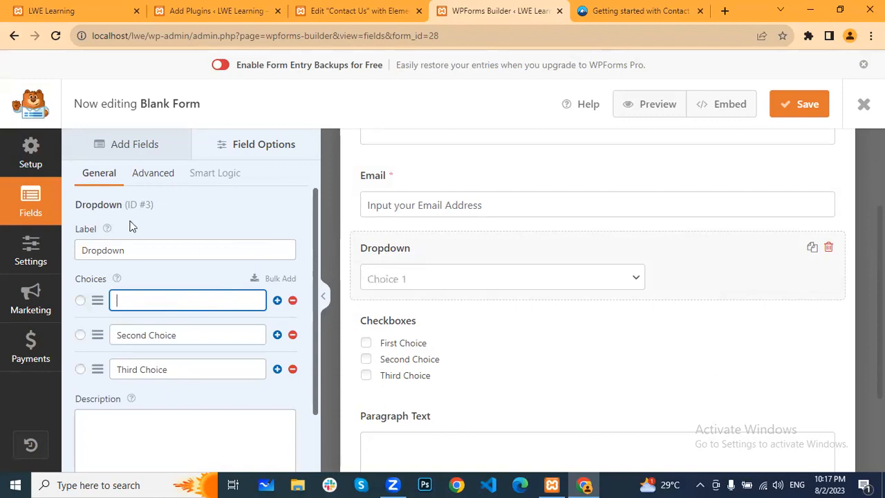
- Change the Dropdown field's label to Courses
{"action": "left_click", "coordinate": [122, 250]}
{"action": "left_click_drag", "start_coordinate": [135, 251], "coordinate": [82, 253]}
{"action": "type", "text": "Se"}
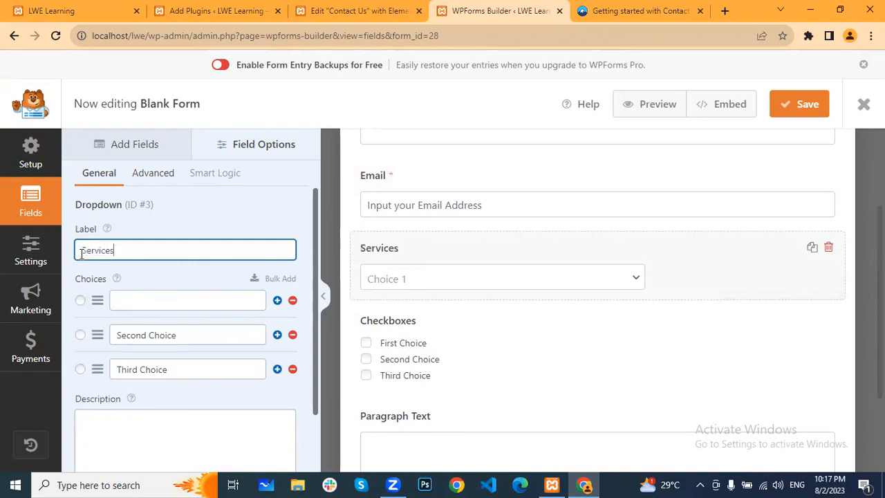
{"action": "type", "text": "rv"}
{"action": "key", "text": "BackSpace"}
{"action": "key", "text": "BackSpace"}
{"action": "key", "text": "BackSpace"}
{"action": "key", "text": "BackSpace"}
{"action": "type", "text": "Courses"}
- Set the Courses dropdown's choices to Social Media Marketing, Web Development and Graphic Designing, and make the field required
{"action": "left_click", "coordinate": [140, 301]}
{"action": "type", "text": "Social Media "}
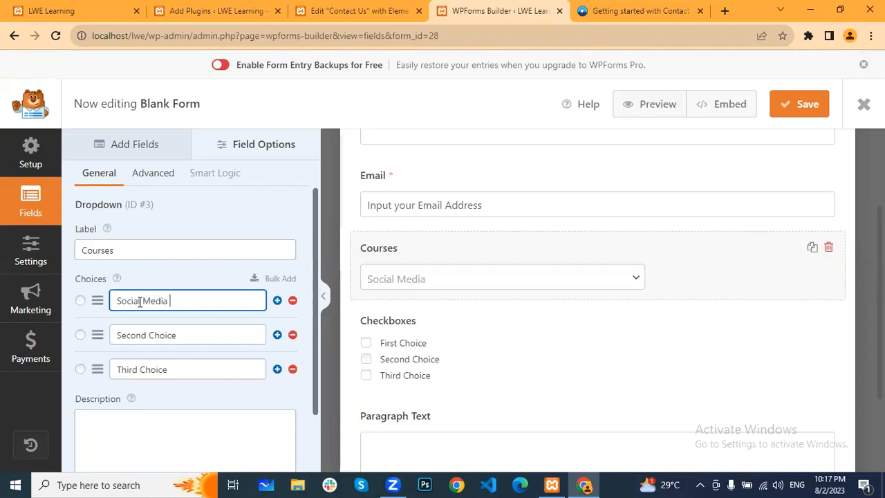
{"action": "type", "text": "Marketing"}
{"action": "triple_click", "coordinate": [187, 337]}
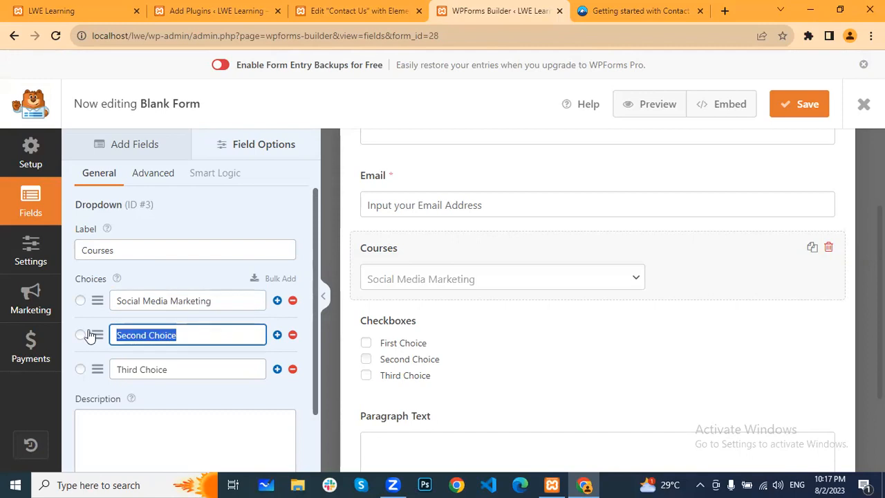
{"action": "type", "text": "Web Development"}
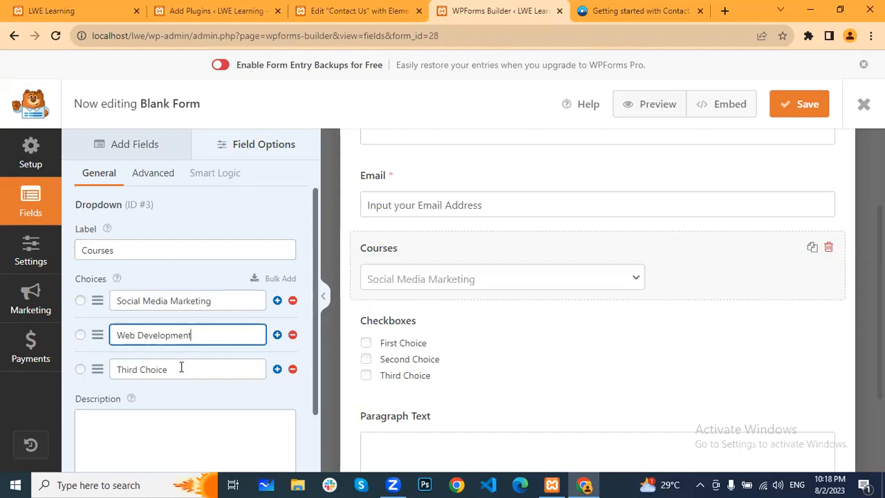
{"action": "left_click_drag", "start_coordinate": [182, 367], "coordinate": [99, 368]}
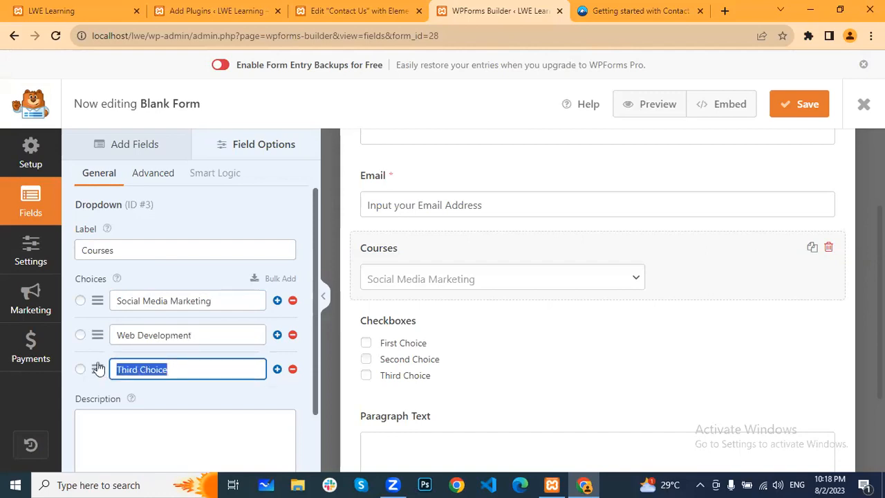
{"action": "type", "text": "Graphic Designing"}
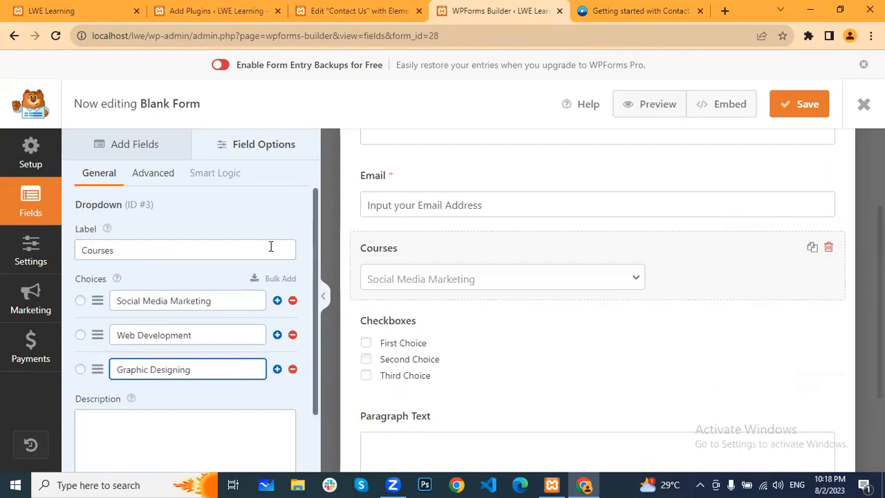
{"action": "scroll", "coordinate": [206, 348], "scroll_direction": "down", "scroll_amount": 1}
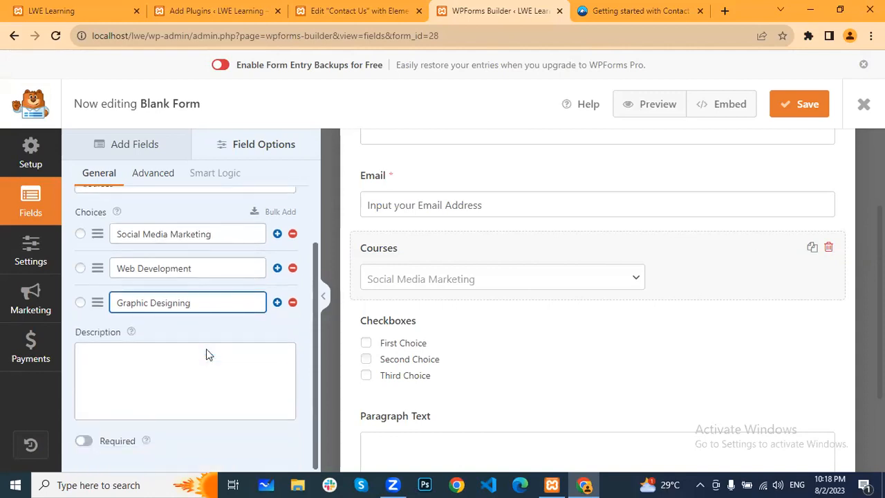
{"action": "left_click", "coordinate": [84, 440]}
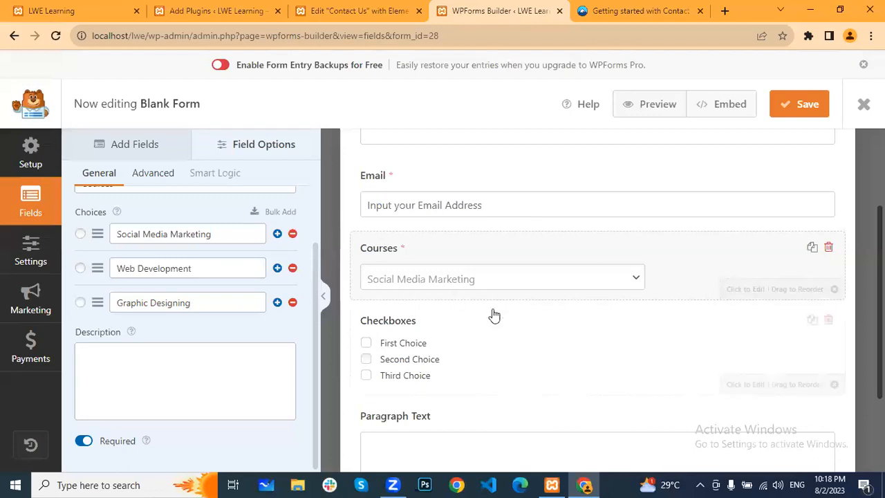
- Set the Checkboxes field's first two choices to Free Course and Paid Course, and remove the third choice
{"action": "scroll", "coordinate": [487, 311], "scroll_direction": "down", "scroll_amount": 2}
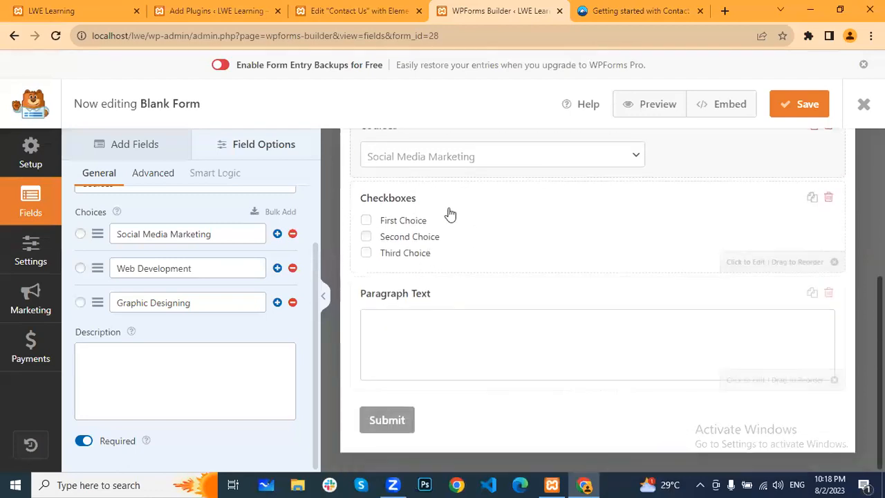
{"action": "left_click", "coordinate": [533, 216]}
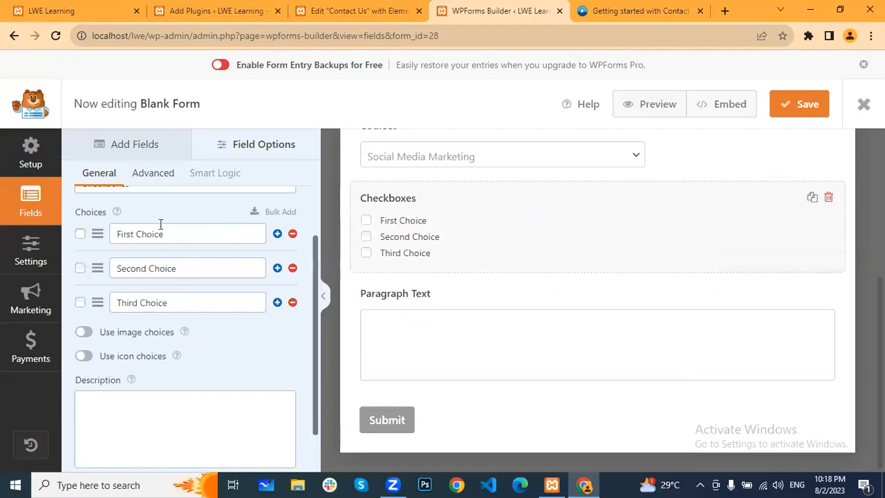
{"action": "scroll", "coordinate": [503, 191], "scroll_direction": "up", "scroll_amount": 2}
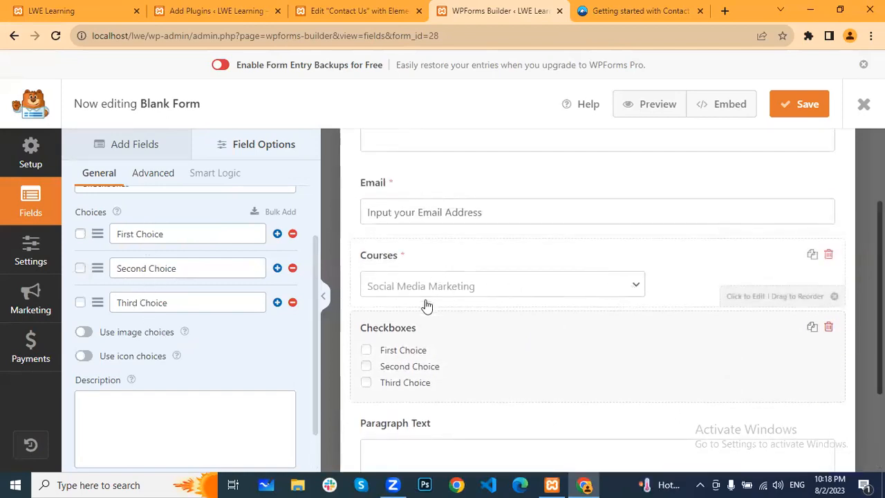
{"action": "scroll", "coordinate": [428, 331], "scroll_direction": "down", "scroll_amount": 2}
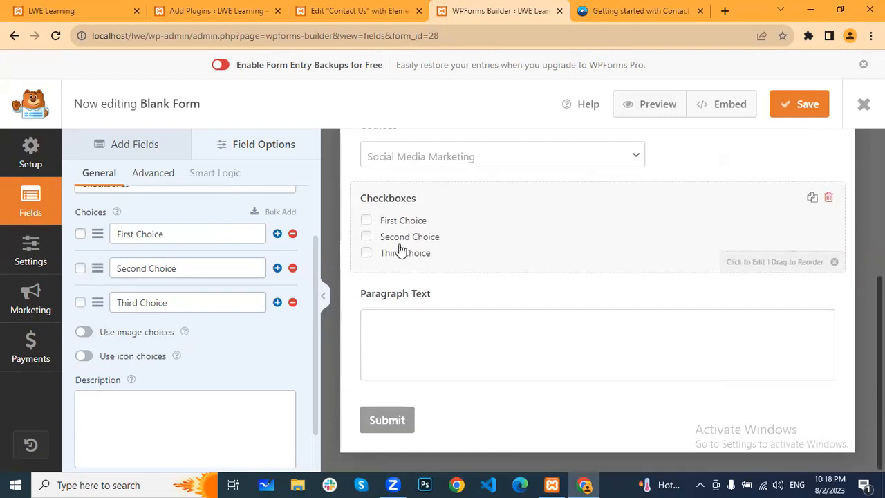
{"action": "left_click_drag", "start_coordinate": [215, 229], "coordinate": [114, 232]}
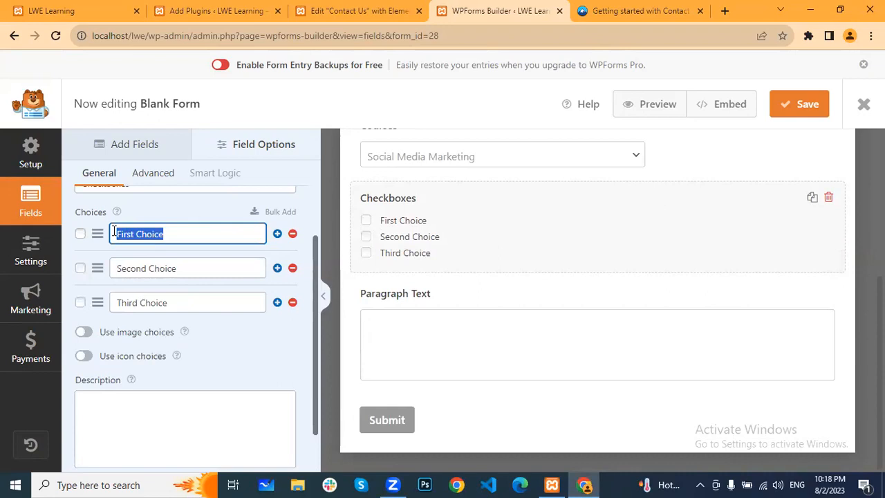
{"action": "type", "text": "F"}
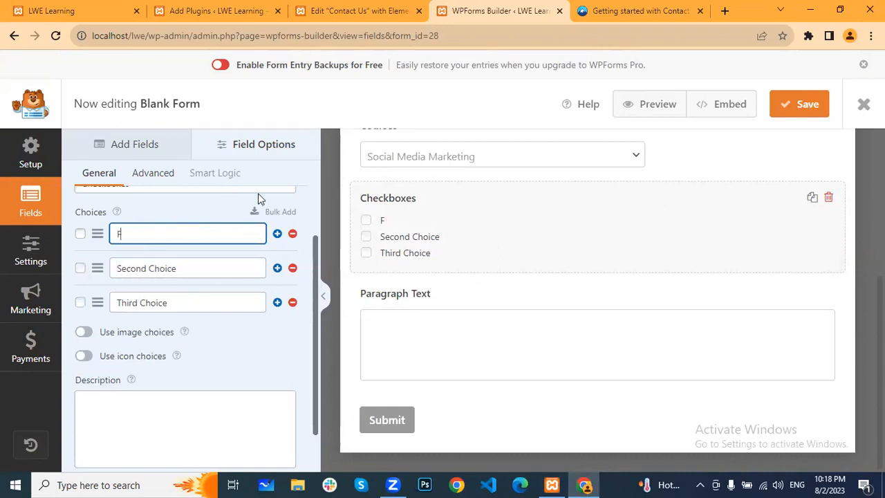
{"action": "type", "text": "ree Course"}
{"action": "left_click_drag", "start_coordinate": [208, 268], "coordinate": [98, 275]}
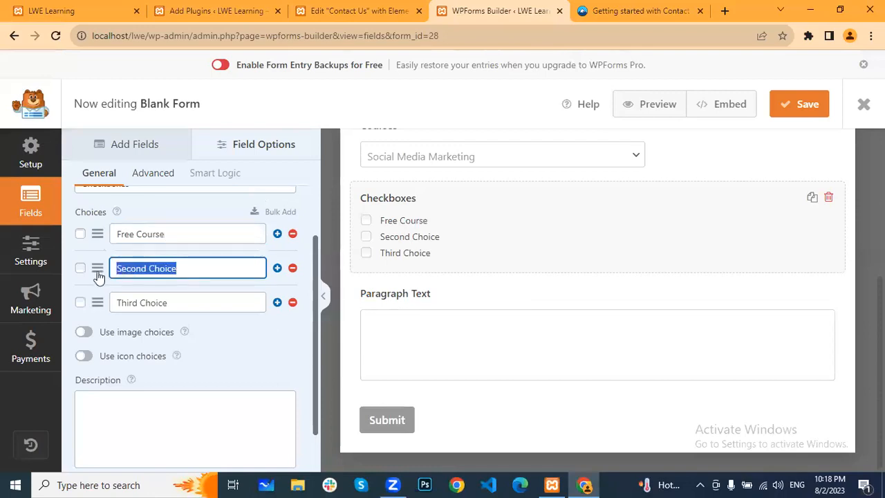
{"action": "type", "text": "Paid Course"}
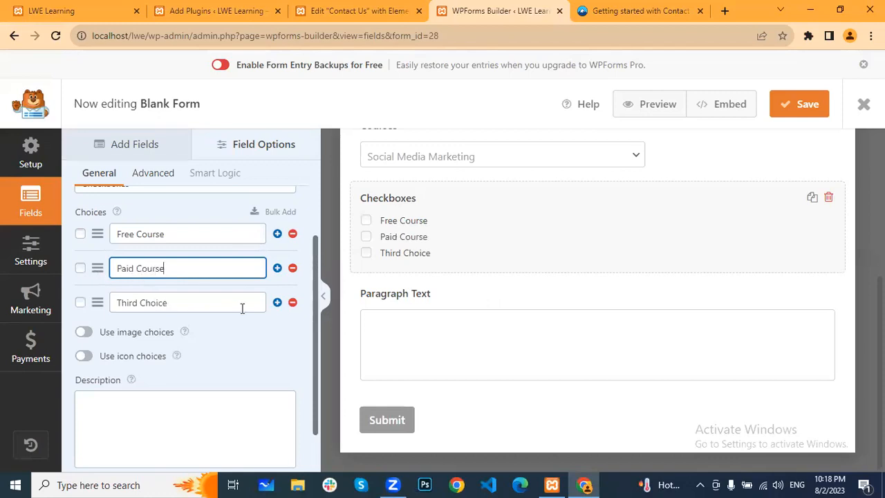
{"action": "left_click", "coordinate": [293, 302]}
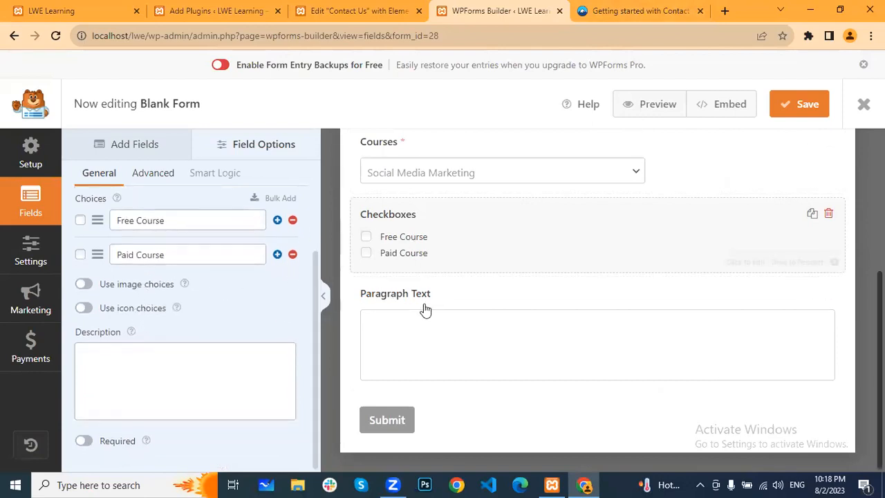
- Change the Paragraph Text field's label to "Write your message."
{"action": "left_click", "coordinate": [489, 299]}
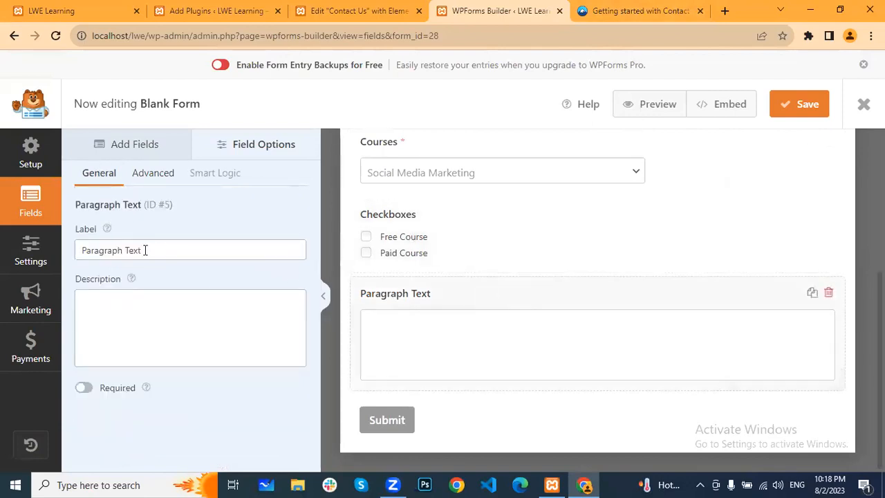
{"action": "left_click", "coordinate": [54, 250]}
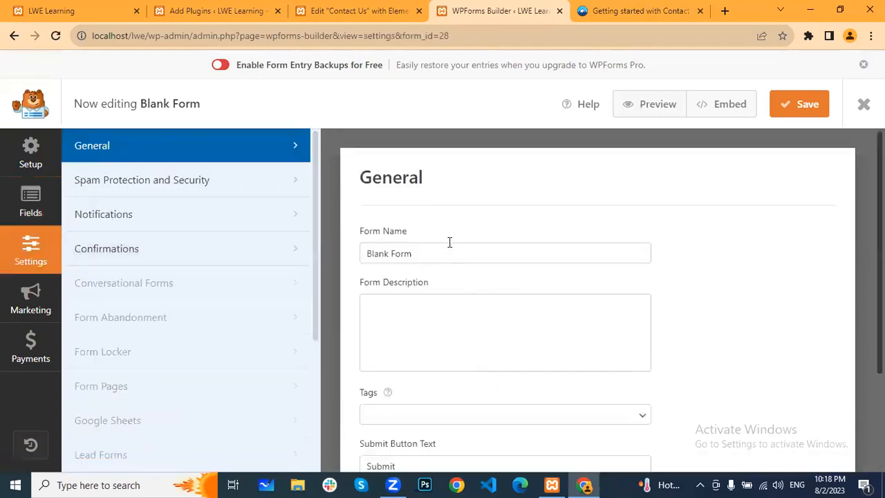
{"action": "scroll", "coordinate": [498, 291], "scroll_direction": "down", "scroll_amount": 2}
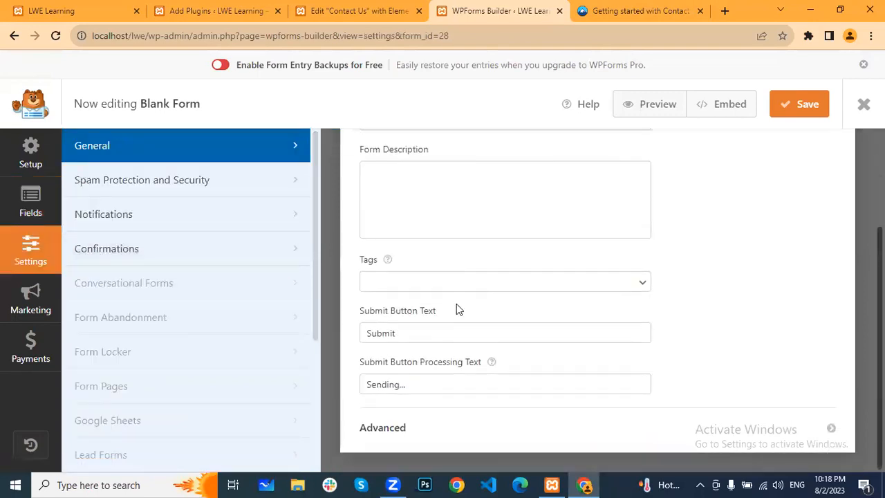
{"action": "left_click", "coordinate": [30, 204]}
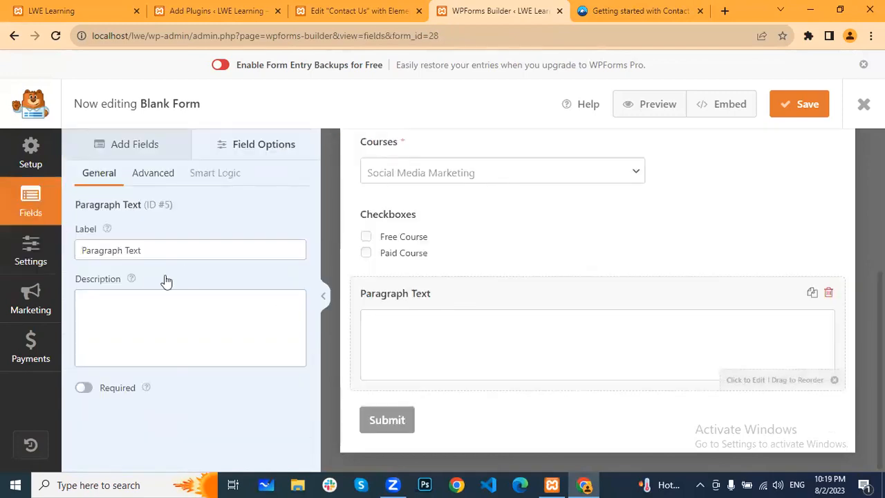
{"action": "left_click_drag", "start_coordinate": [145, 250], "coordinate": [81, 254]}
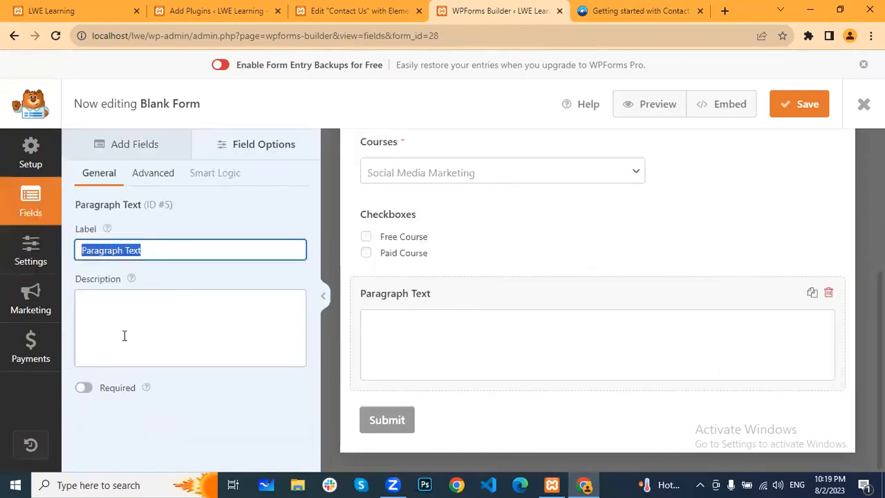
{"action": "type", "text": "Writ"}
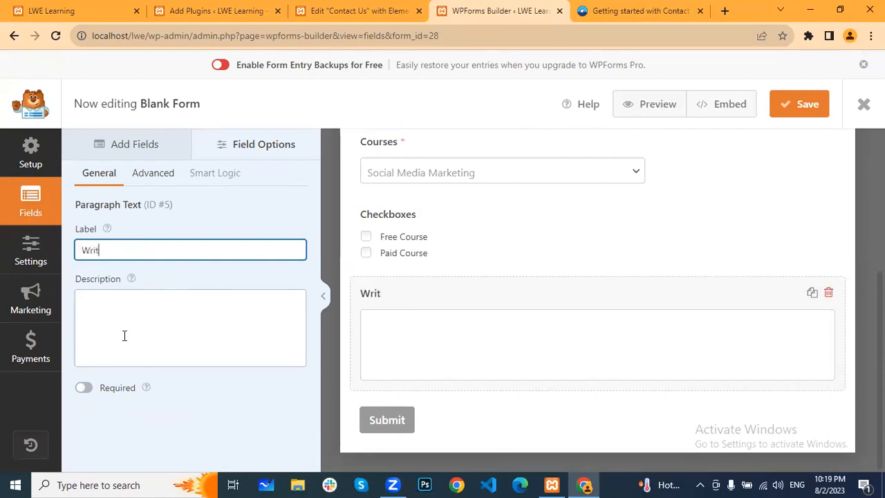
{"action": "type", "text": "e your message."}
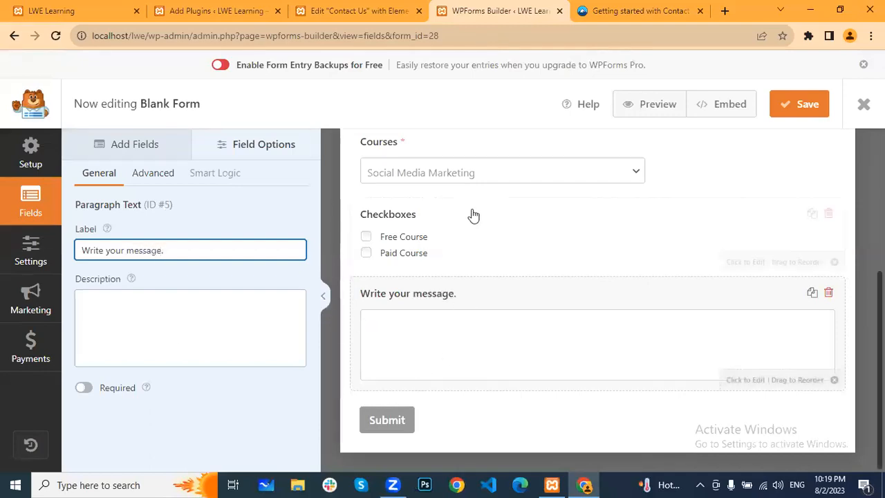
- Look over all the form's fields from Name to the message box and save the form
{"action": "scroll", "coordinate": [494, 278], "scroll_direction": "up", "scroll_amount": 2}
{"action": "scroll", "coordinate": [494, 278], "scroll_direction": "up", "scroll_amount": 2}
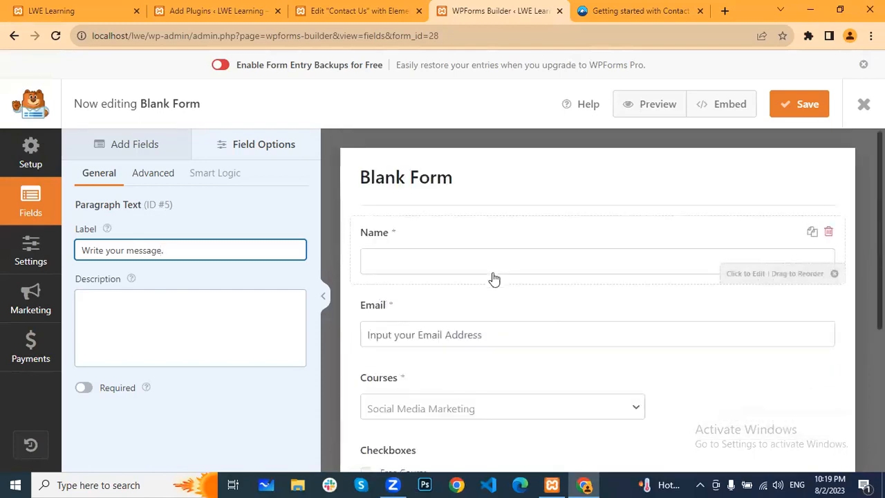
{"action": "scroll", "coordinate": [391, 310], "scroll_direction": "down", "scroll_amount": 3}
{"action": "scroll", "coordinate": [498, 304], "scroll_direction": "down", "scroll_amount": 1}
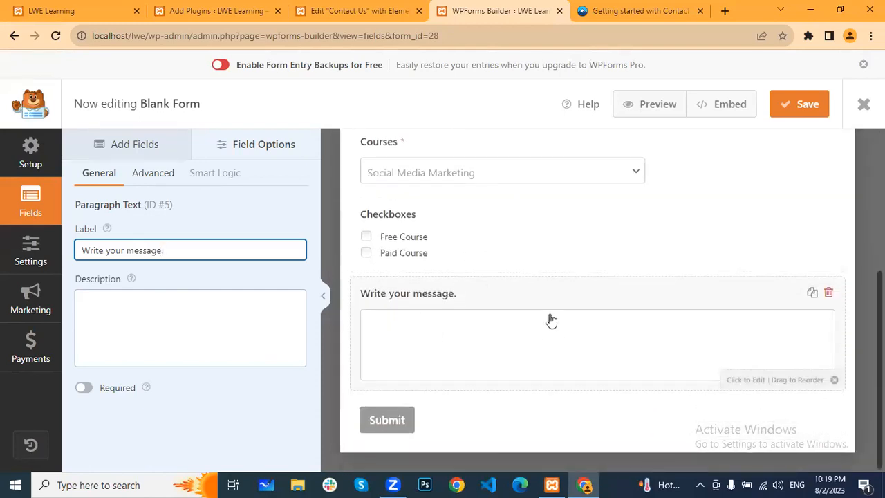
{"action": "left_click", "coordinate": [797, 109]}
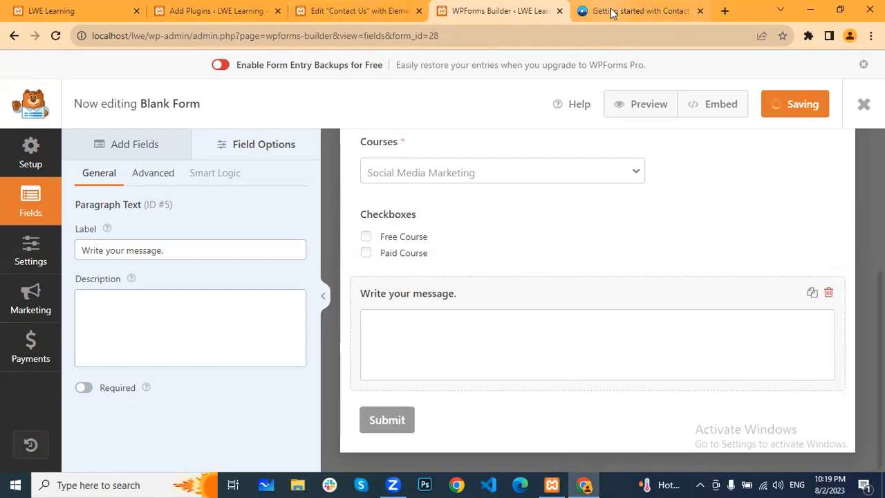
- Try placing the WPForms widget in the right column of the Contact Us page in Elementor, and reload the editor
{"action": "left_click", "coordinate": [376, 10]}
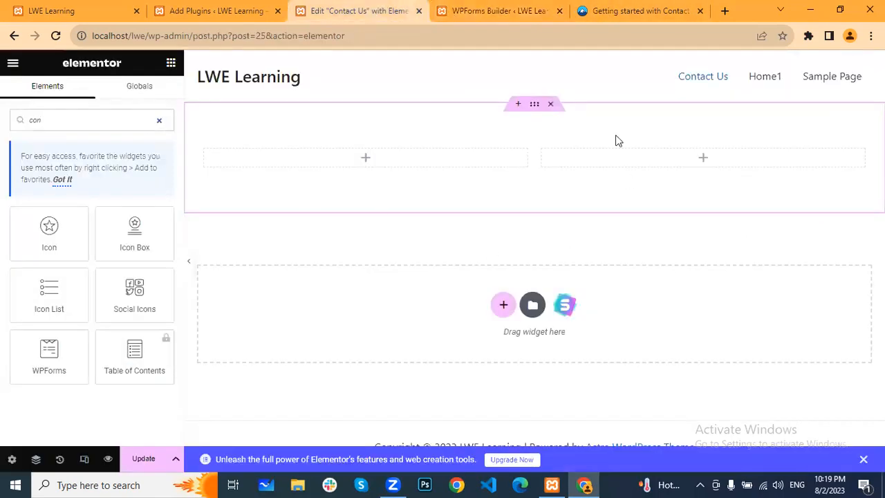
{"action": "left_click", "coordinate": [529, 7]}
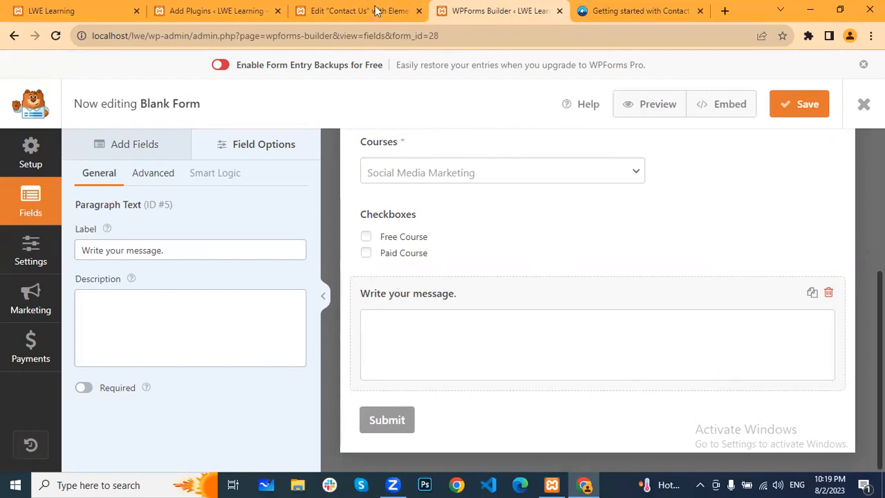
{"action": "key", "text": "ctrl+shift+Tab"}
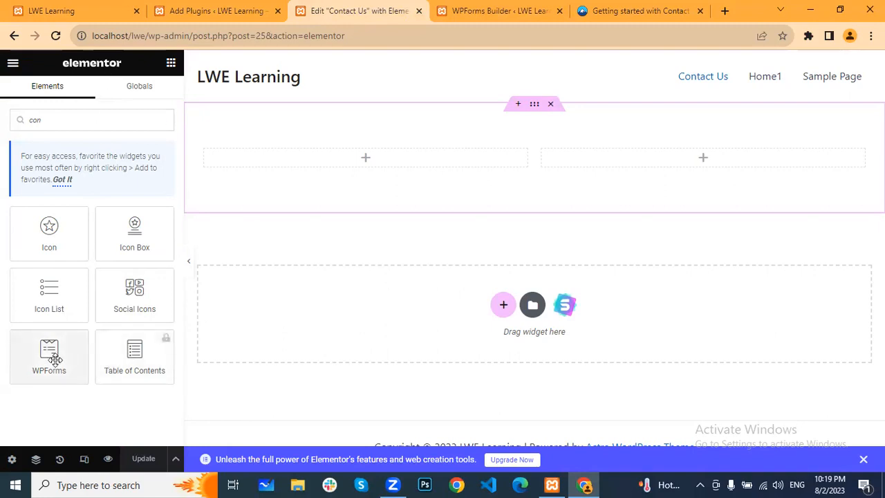
{"action": "left_click_drag", "start_coordinate": [47, 354], "coordinate": [692, 150]}
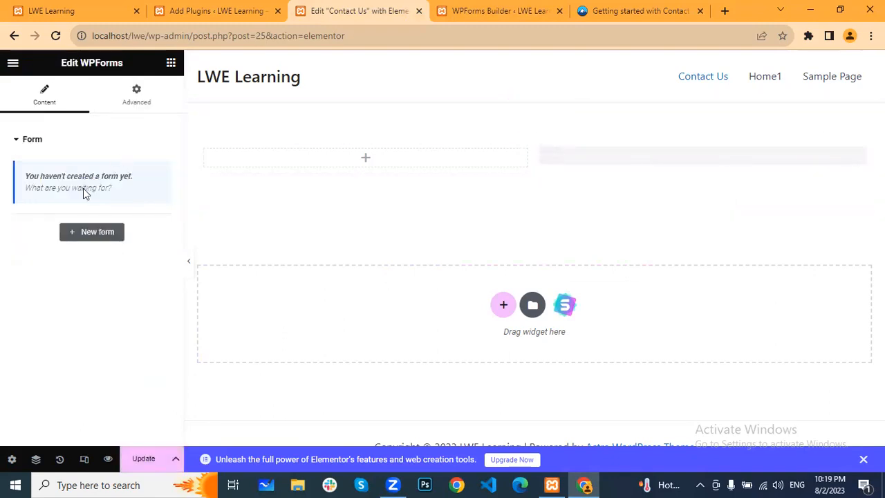
{"action": "left_click", "coordinate": [55, 35]}
{"action": "left_click", "coordinate": [500, 114]}
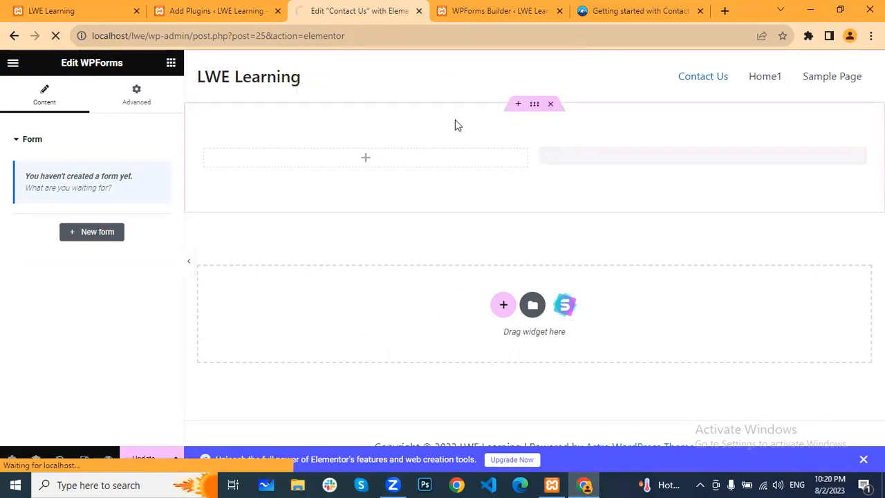
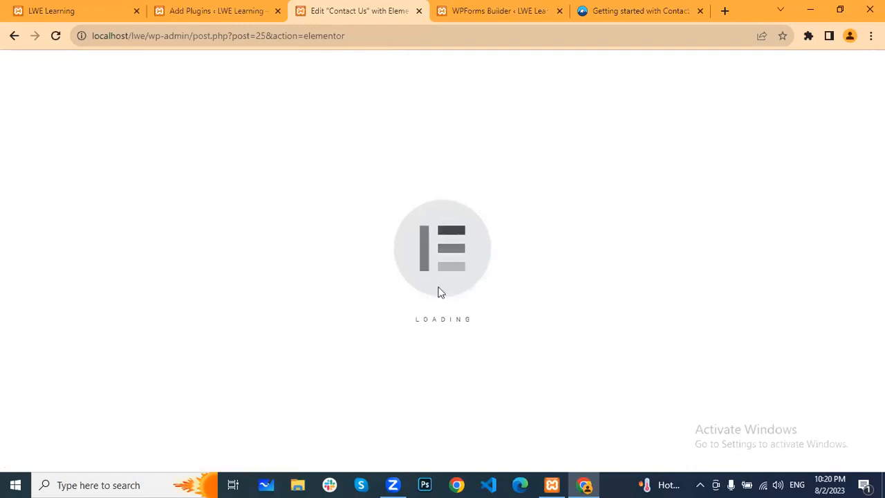
- Find the WPForms widget by searching for "form", place it in the right column, and delete the empty extra section below
{"action": "type", "text": "f"}
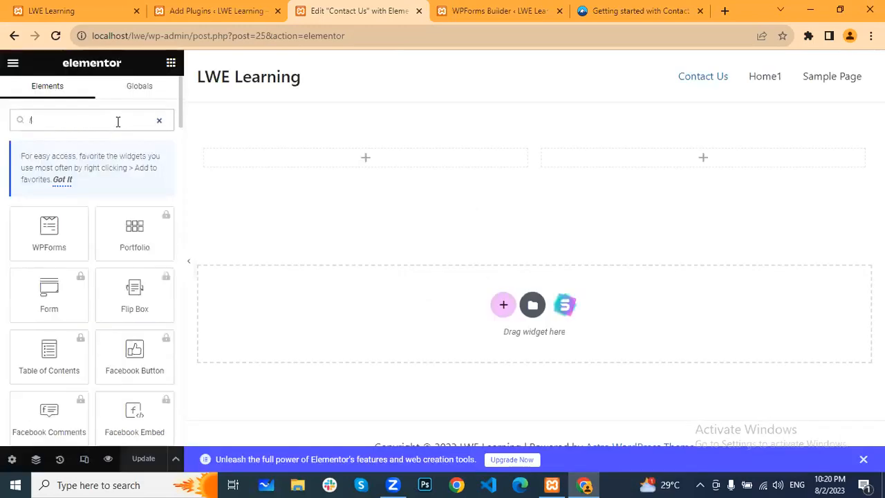
{"action": "type", "text": "orm"}
{"action": "left_click_drag", "start_coordinate": [53, 234], "coordinate": [675, 160]}
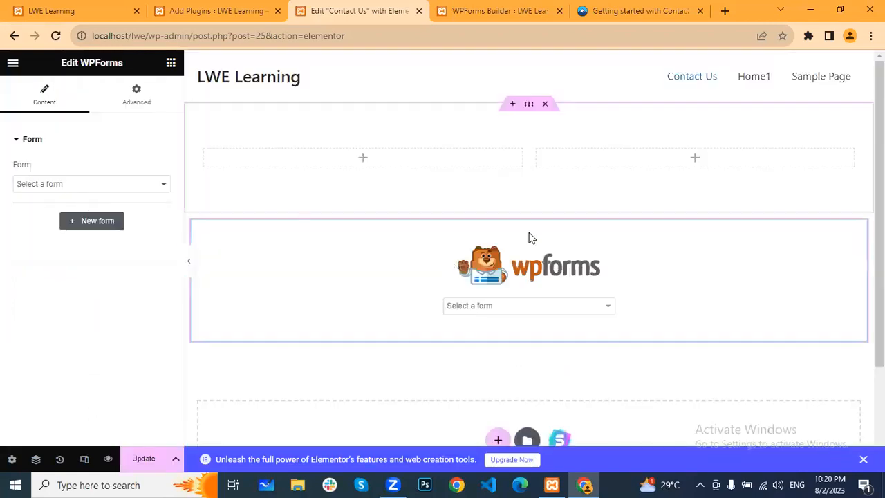
{"action": "left_click_drag", "start_coordinate": [863, 239], "coordinate": [732, 160]}
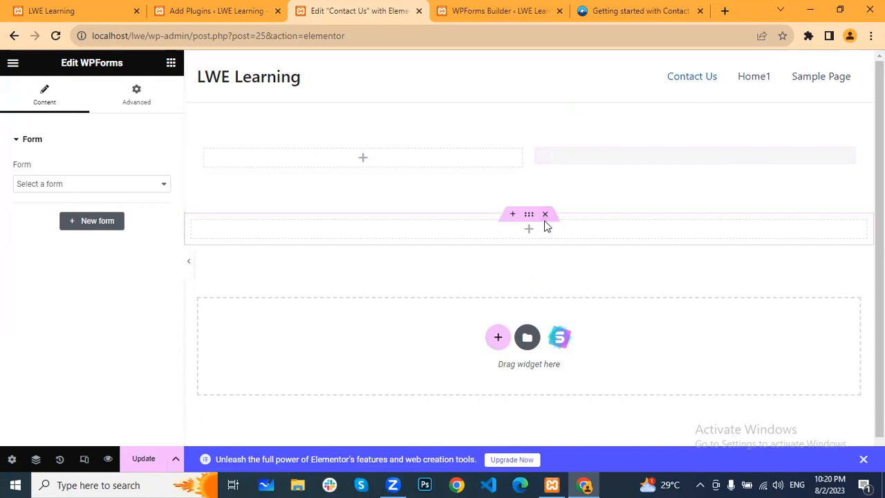
{"action": "left_click", "coordinate": [546, 215]}
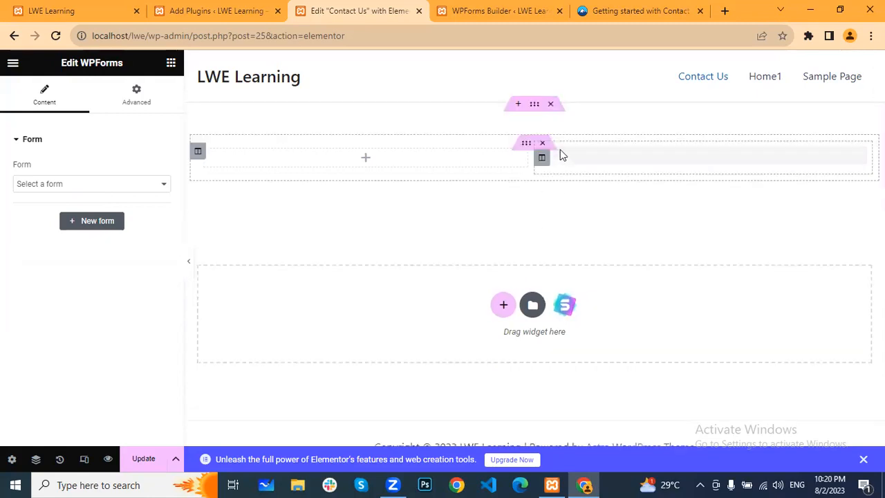
- Choose Blank Form as the form shown by the WPForms widget and look over it on the page
{"action": "left_click", "coordinate": [141, 184]}
{"action": "left_click", "coordinate": [41, 208]}
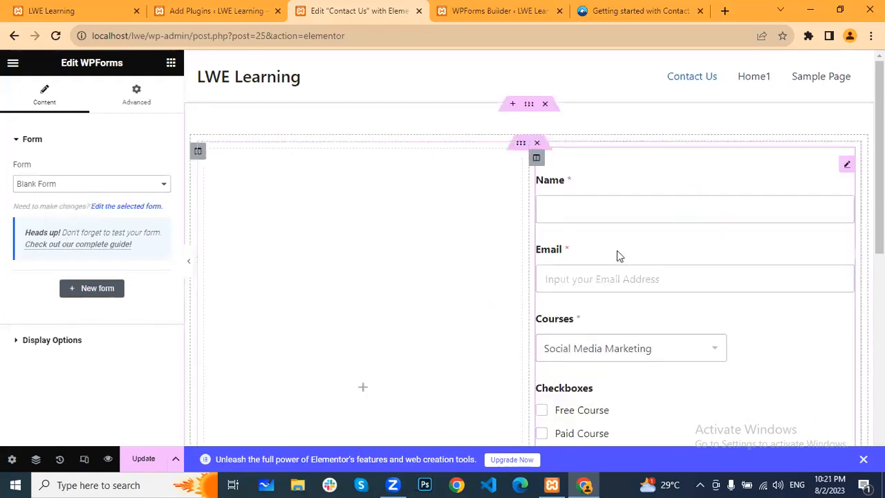
{"action": "scroll", "coordinate": [617, 251], "scroll_direction": "down", "scroll_amount": 3}
{"action": "scroll", "coordinate": [622, 253], "scroll_direction": "up", "scroll_amount": 2}
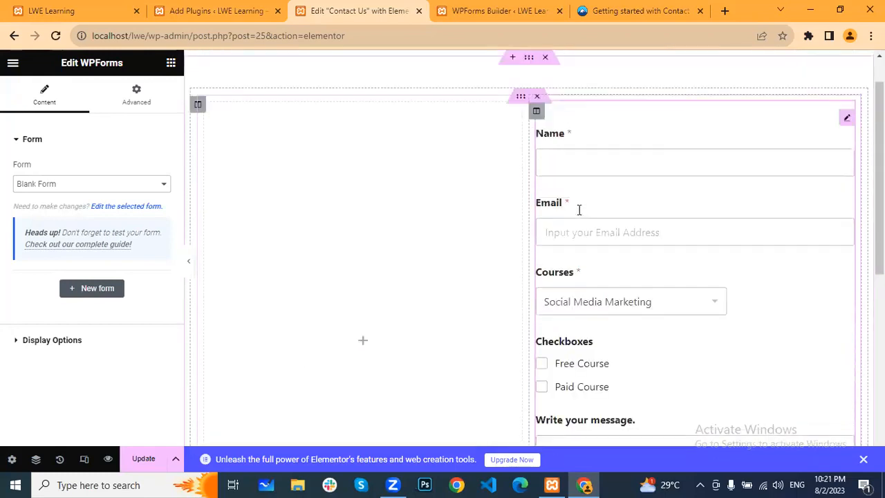
{"action": "scroll", "coordinate": [579, 211], "scroll_direction": "up", "scroll_amount": 1}
- Add a Heading widget to the page and move it into the empty column beside the contact form
{"action": "left_click", "coordinate": [172, 63]}
{"action": "left_click_drag", "start_coordinate": [127, 269], "coordinate": [312, 208]}
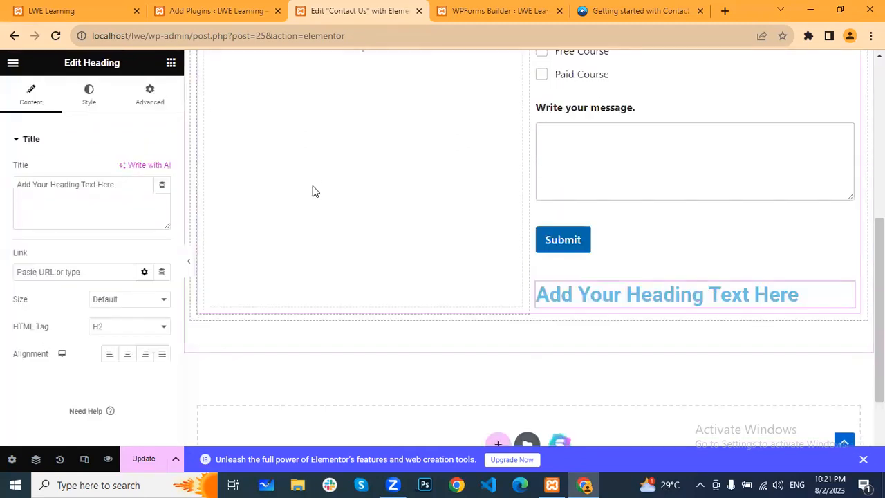
{"action": "left_click_drag", "start_coordinate": [843, 283], "coordinate": [394, 156]}
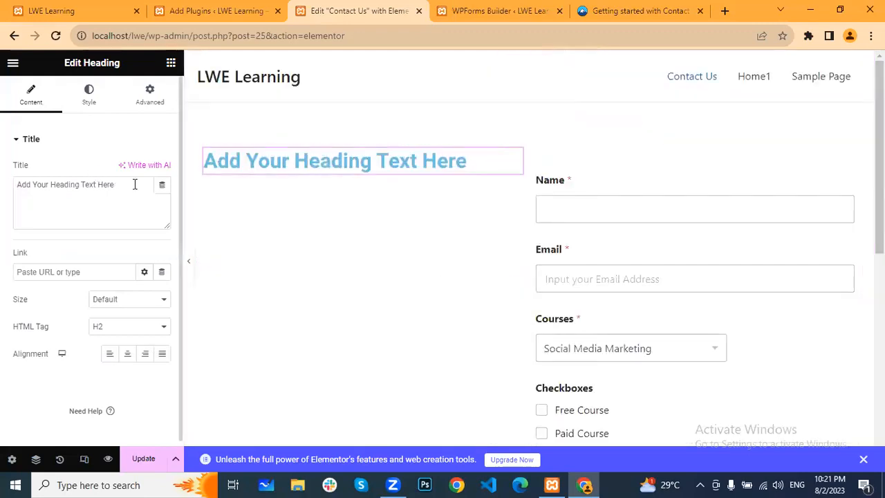
- Replace the heading's placeholder title with "Contact with US" and check it against the form
{"action": "left_click_drag", "start_coordinate": [135, 184], "coordinate": [2, 184]}
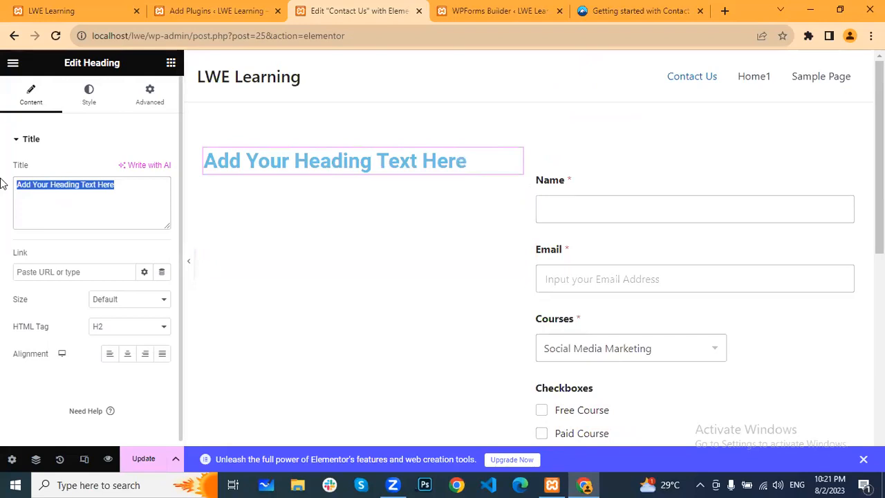
{"action": "type", "text": "Contact "}
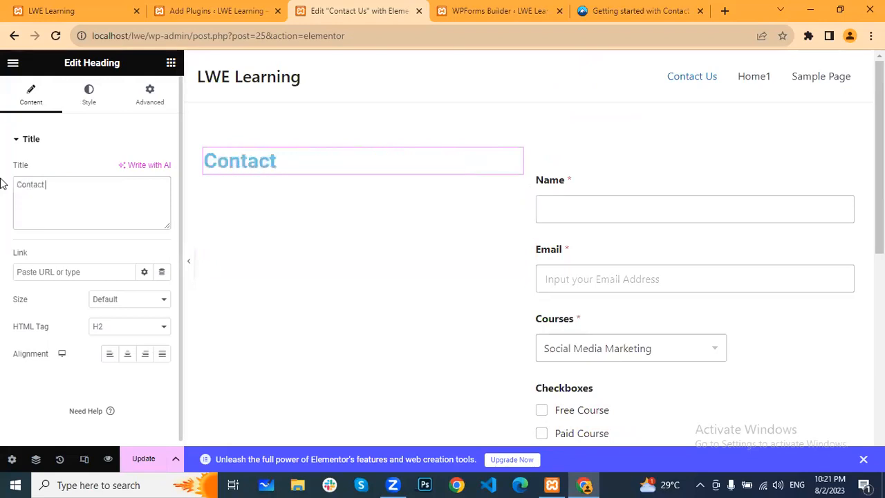
{"action": "type", "text": "with US"}
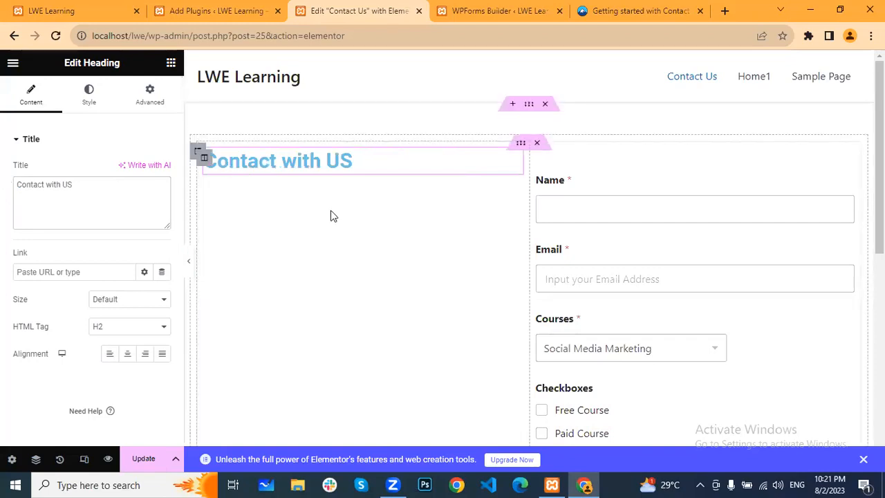
{"action": "scroll", "coordinate": [345, 229], "scroll_direction": "down", "scroll_amount": 2}
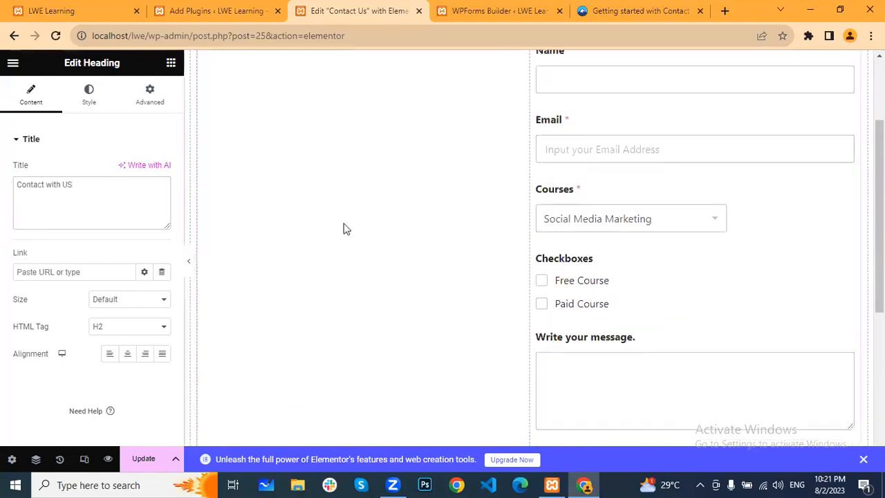
{"action": "scroll", "coordinate": [346, 222], "scroll_direction": "up", "scroll_amount": 2}
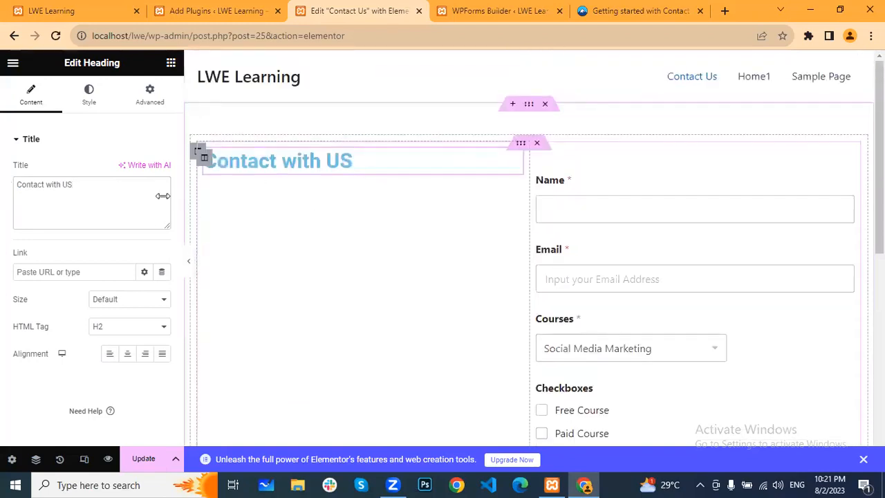
- Find the Icon List widget by searching for "icon" and place it below the "Contact with US" heading
{"action": "left_click", "coordinate": [171, 65]}
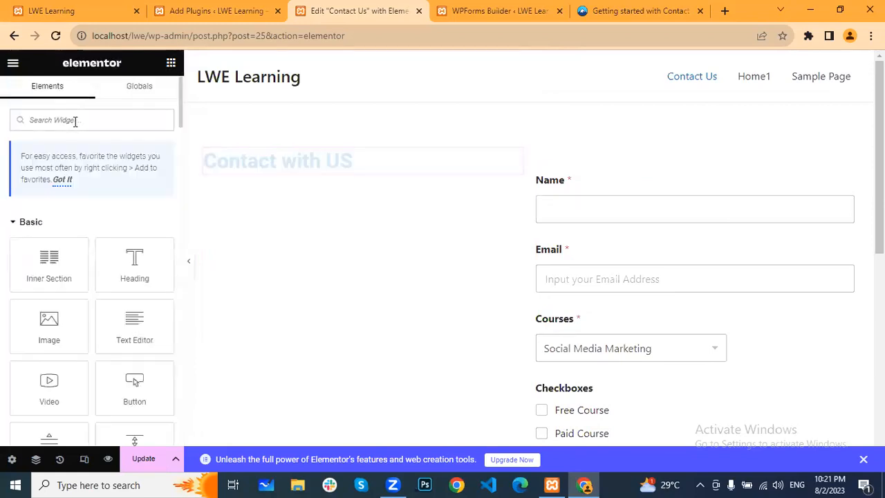
{"action": "type", "text": "icon"}
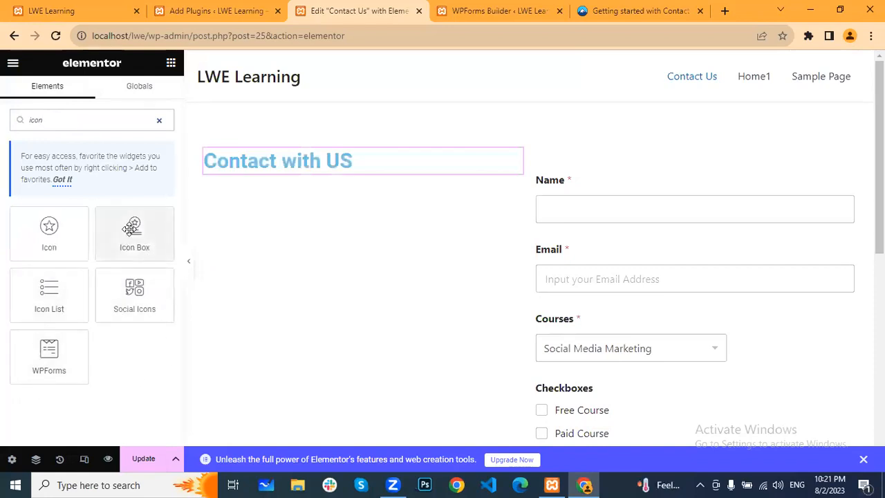
{"action": "left_click_drag", "start_coordinate": [47, 297], "coordinate": [364, 302]}
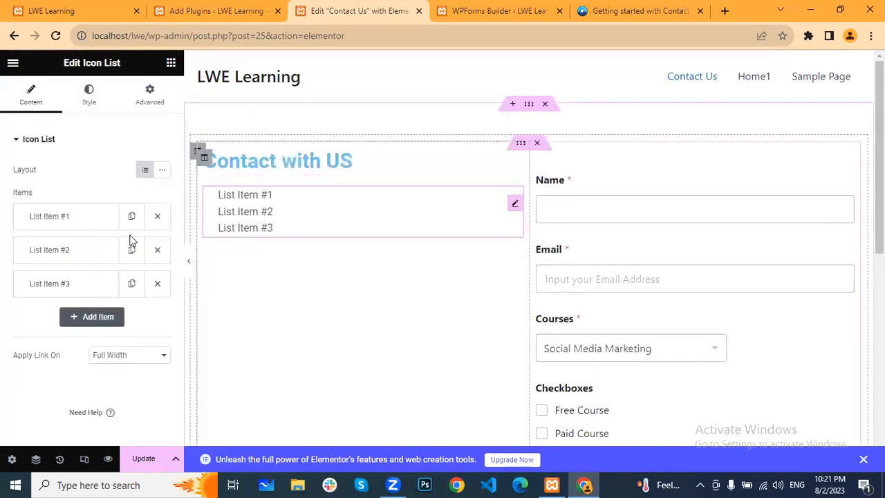
- Set the first list item's text to "Address:" and its icon to the map marker with a hole, searching the library for "map"
{"action": "left_click", "coordinate": [85, 221]}
{"action": "left_click_drag", "start_coordinate": [75, 263], "coordinate": [4, 266]}
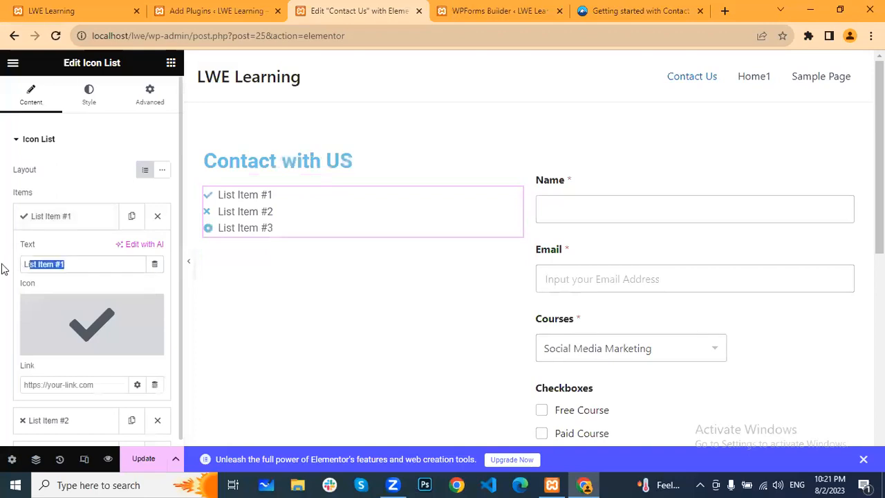
{"action": "type", "text": "Address:"}
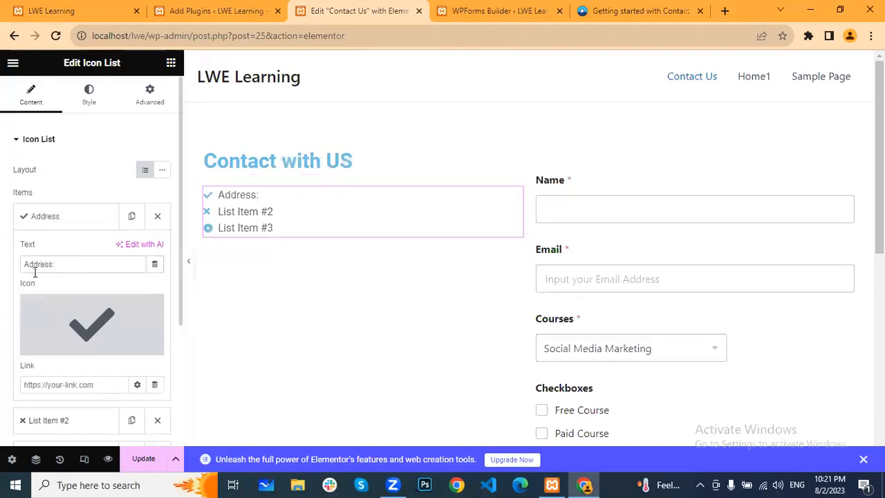
{"action": "left_click", "coordinate": [76, 325]}
{"action": "left_click", "coordinate": [747, 65]}
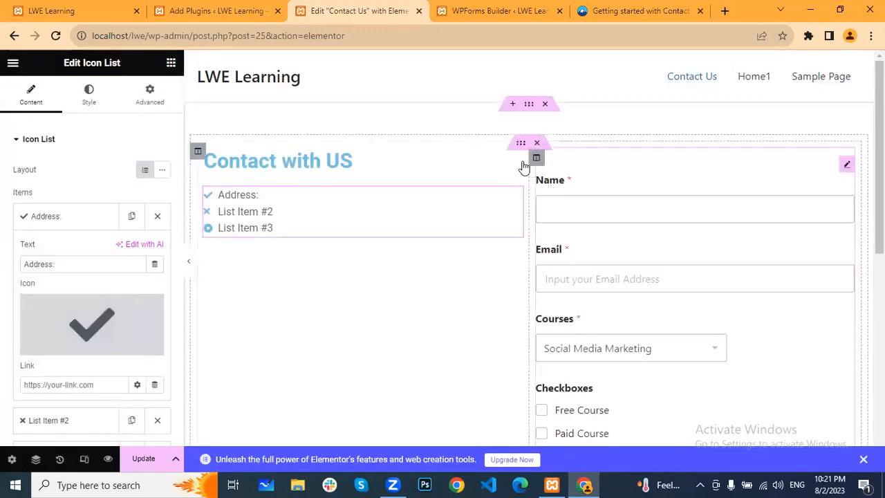
{"action": "left_click", "coordinate": [56, 316]}
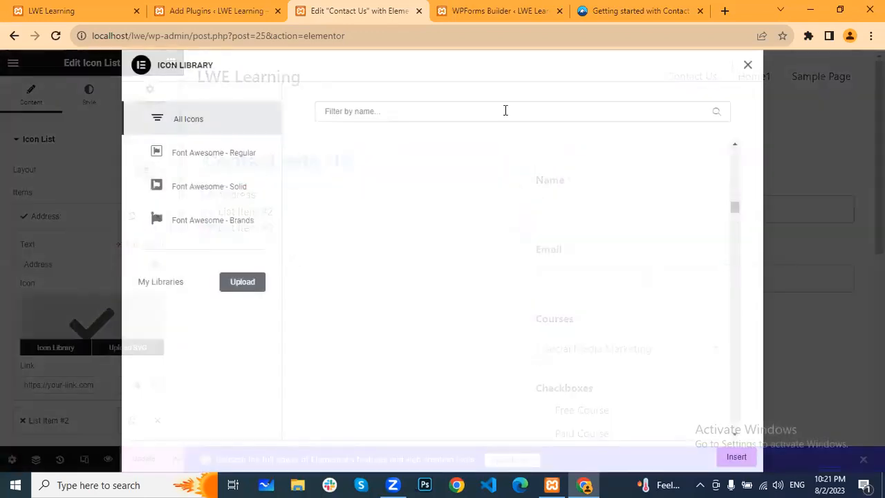
{"action": "left_click", "coordinate": [483, 114]}
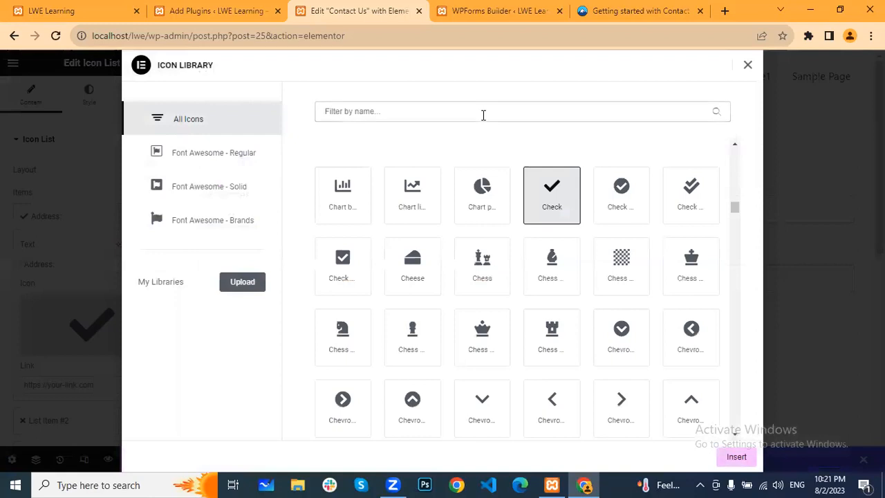
{"action": "type", "text": "map"}
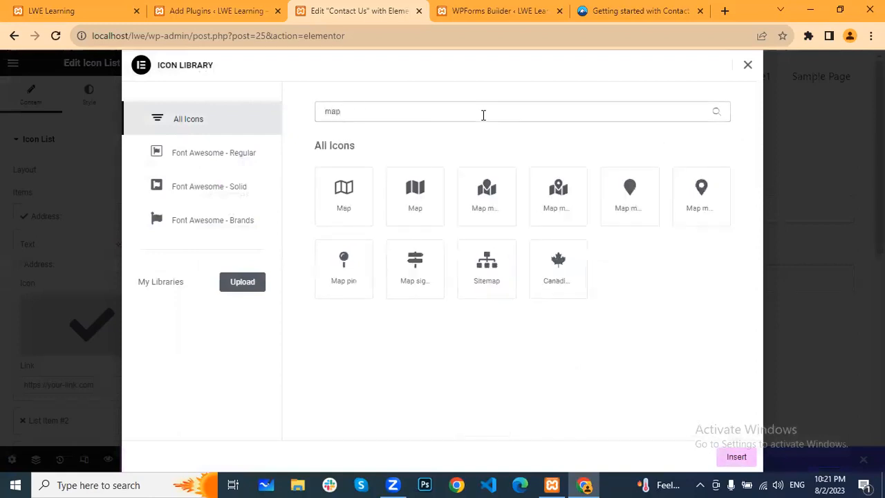
{"action": "left_click", "coordinate": [700, 199]}
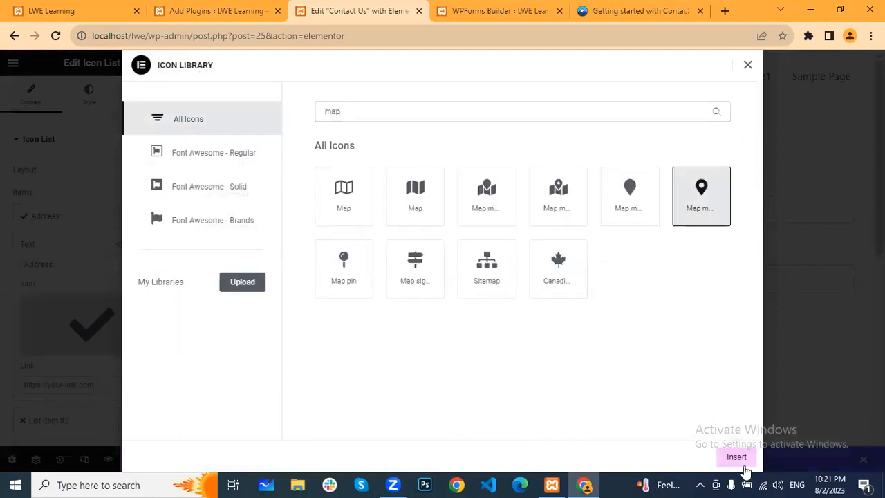
{"action": "left_click", "coordinate": [736, 457]}
{"action": "left_click", "coordinate": [70, 216]}
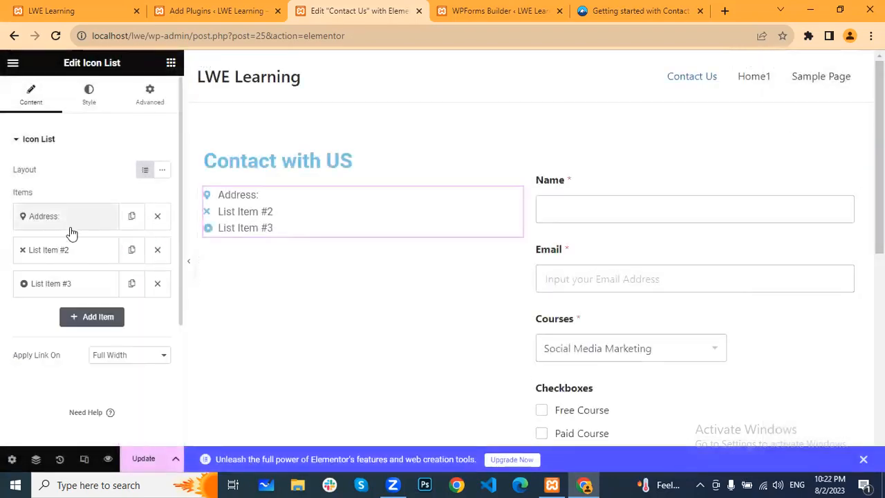
- Set the second list item's text to "Email:" and its icon to the solid Envelope, searching the library for "env"
{"action": "left_click", "coordinate": [74, 250]}
{"action": "left_click_drag", "start_coordinate": [81, 298], "coordinate": [2, 299]}
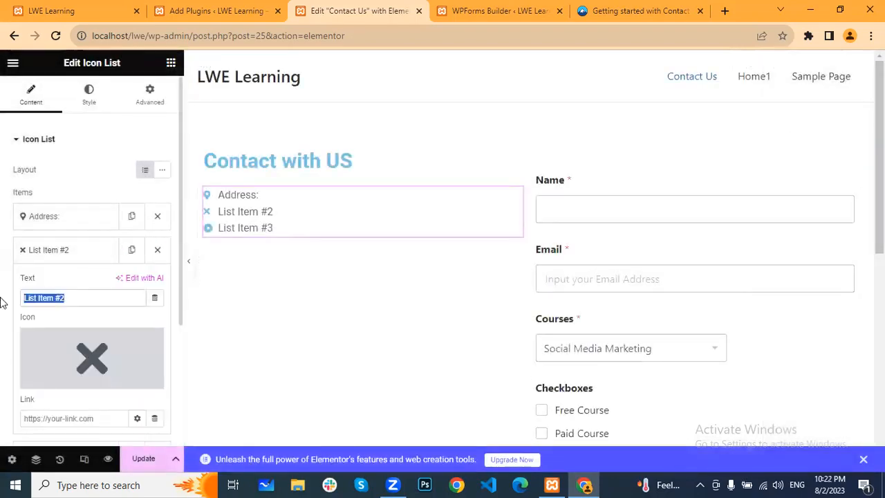
{"action": "type", "text": "Email:"}
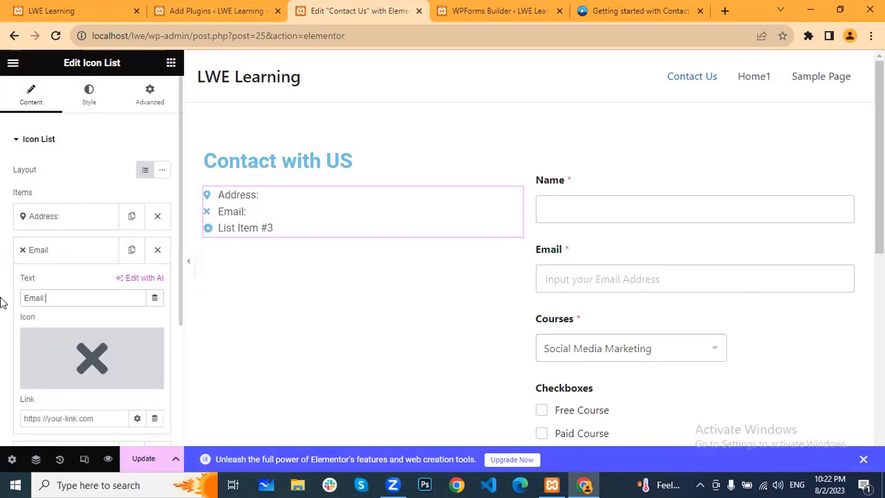
{"action": "left_click", "coordinate": [61, 255]}
{"action": "left_click", "coordinate": [61, 256]}
{"action": "left_click", "coordinate": [55, 352]}
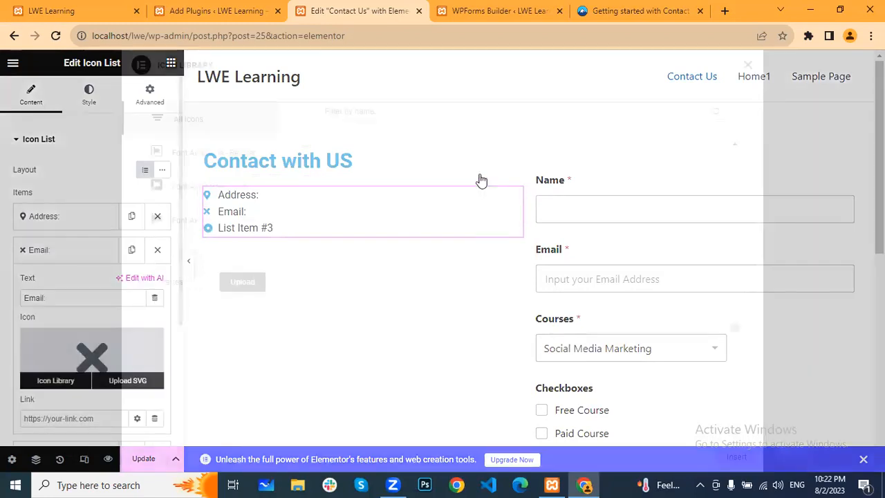
{"action": "left_click", "coordinate": [479, 112]}
{"action": "type", "text": "env"}
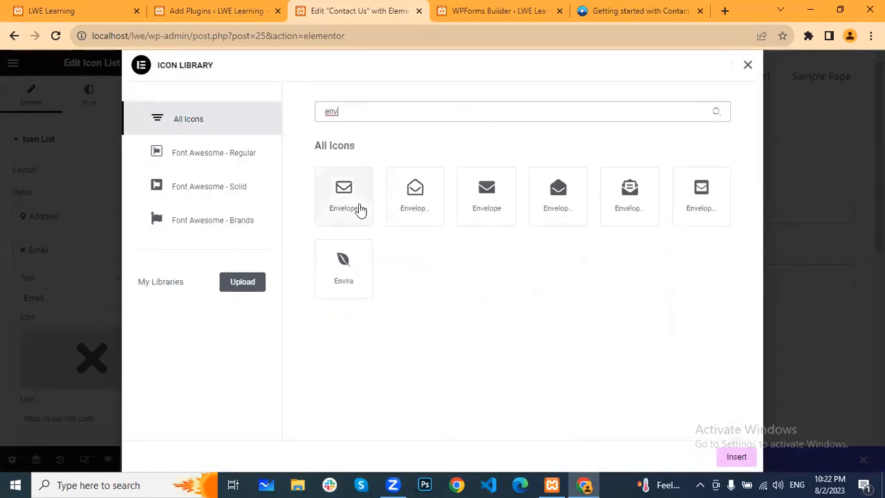
{"action": "left_click", "coordinate": [494, 198]}
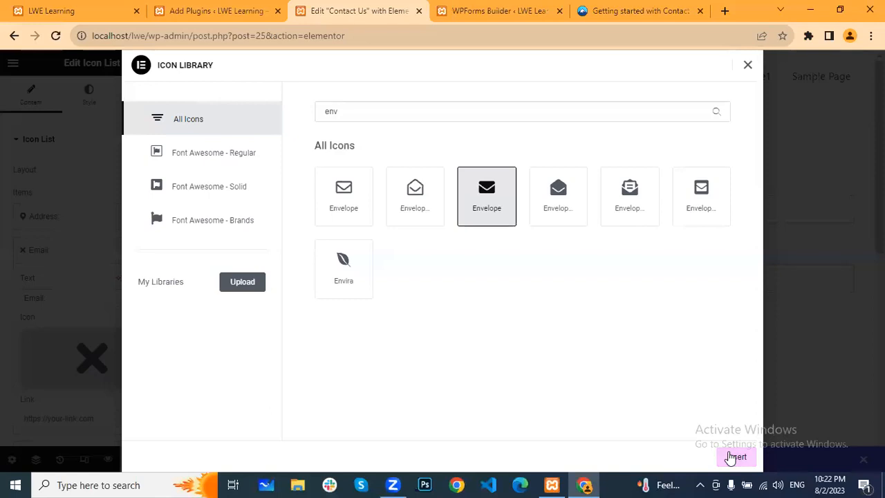
{"action": "left_click", "coordinate": [734, 456]}
- Set the third list item's text to "Whatsapp:" and open the icon library for it
{"action": "left_click", "coordinate": [69, 273]}
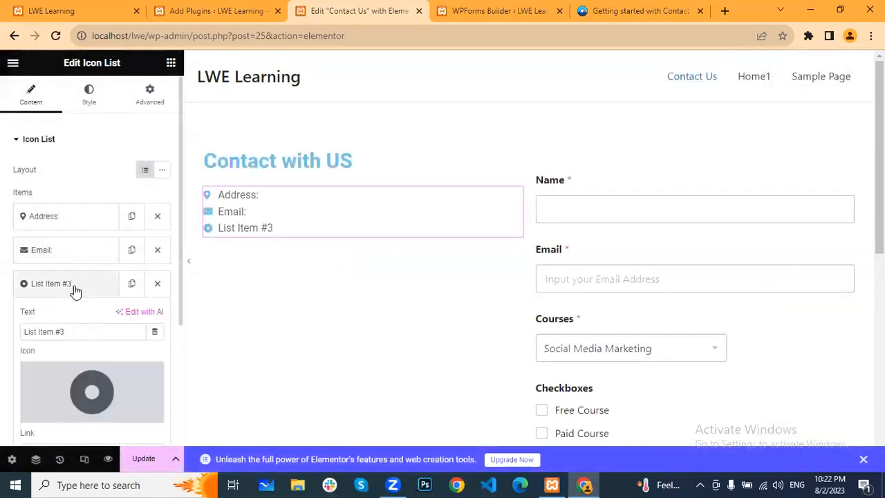
{"action": "left_click_drag", "start_coordinate": [87, 331], "coordinate": [1, 336]}
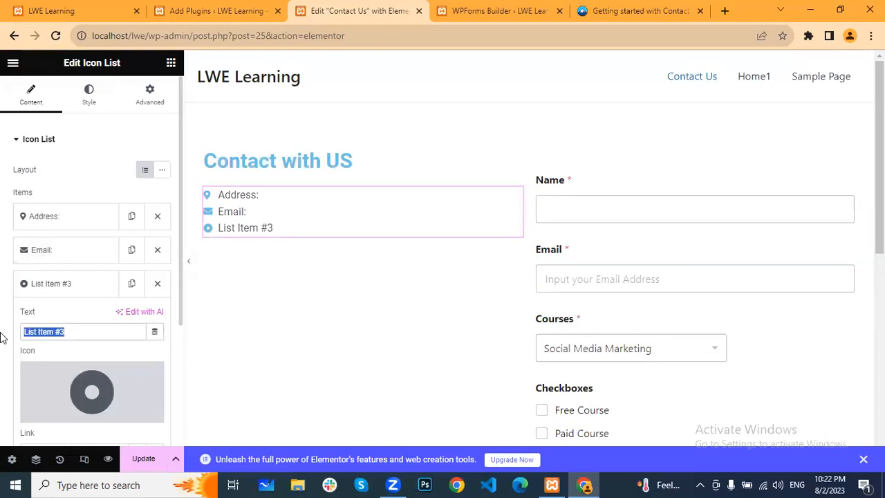
{"action": "type", "text": "Wha"}
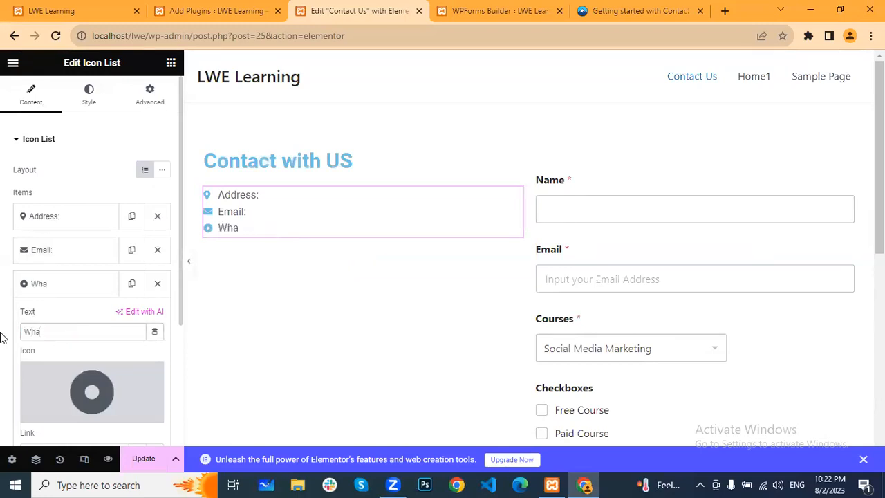
{"action": "type", "text": "tsapp:"}
{"action": "left_click", "coordinate": [68, 385]}
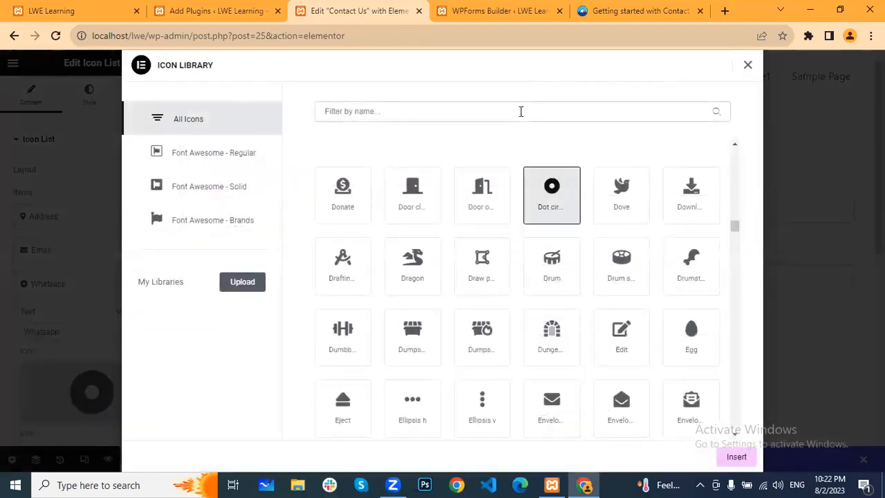
{"action": "left_click", "coordinate": [522, 112]}
{"action": "type", "text": "call"}
{"action": "key", "text": "BackSpace"}
{"action": "key", "text": "BackSpace"}
{"action": "key", "text": "BackSpace"}
{"action": "key", "text": "BackSpace"}
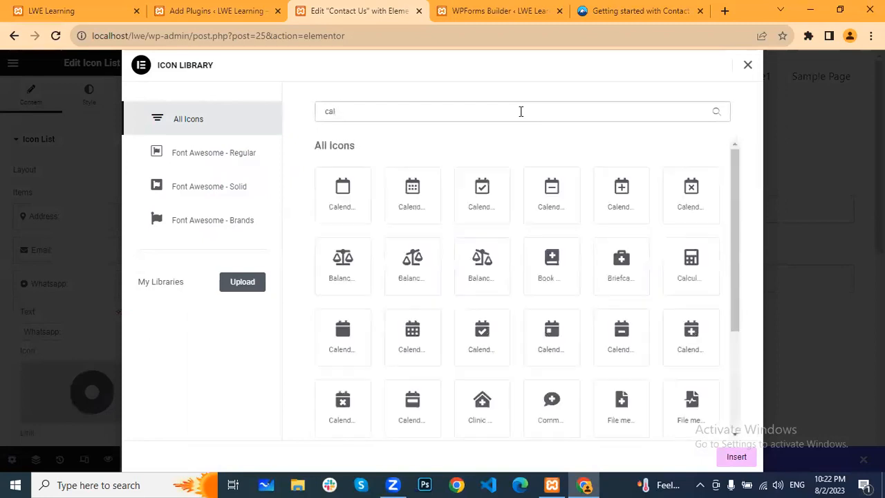
{"action": "type", "text": "pho"}
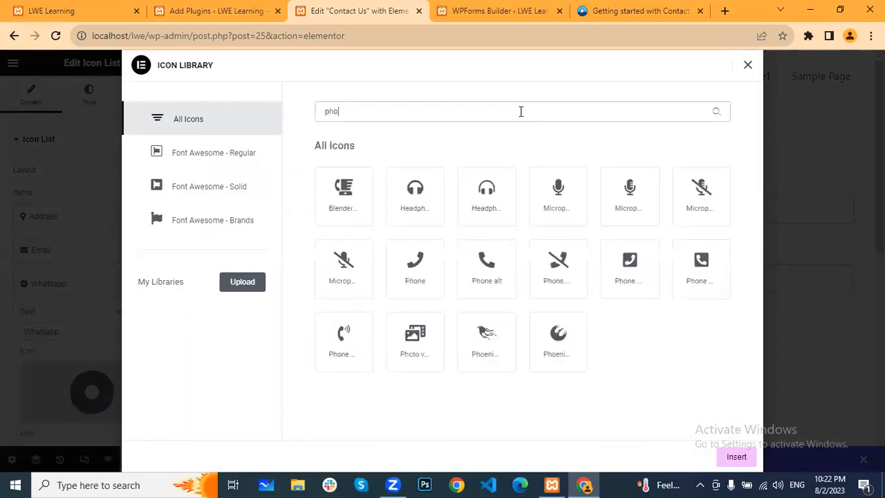
{"action": "type", "text": "ne"}
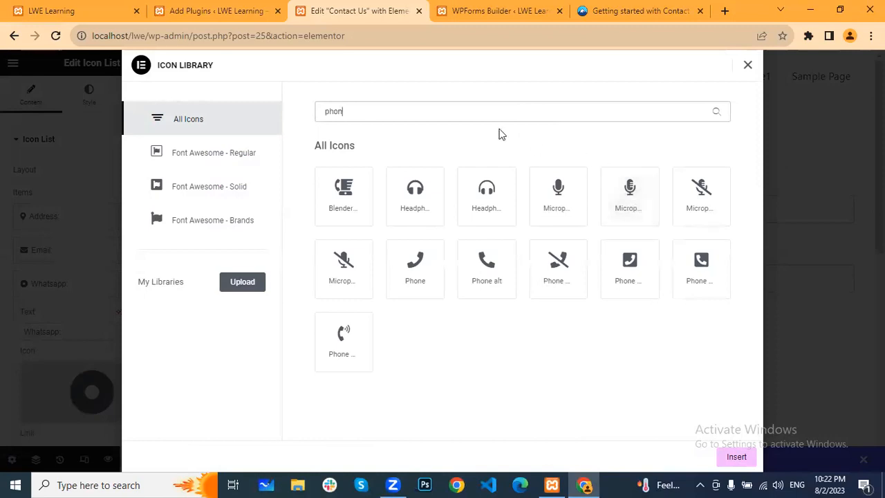
{"action": "key", "text": "BackSpace"}
{"action": "key", "text": "BackSpace"}
{"action": "key", "text": "BackSpace"}
{"action": "key", "text": "BackSpace"}
- Search the icon library for "whatsa", insert the round WhatsApp icon for the third list item, and collapse that item
{"action": "type", "text": "whatsa"}
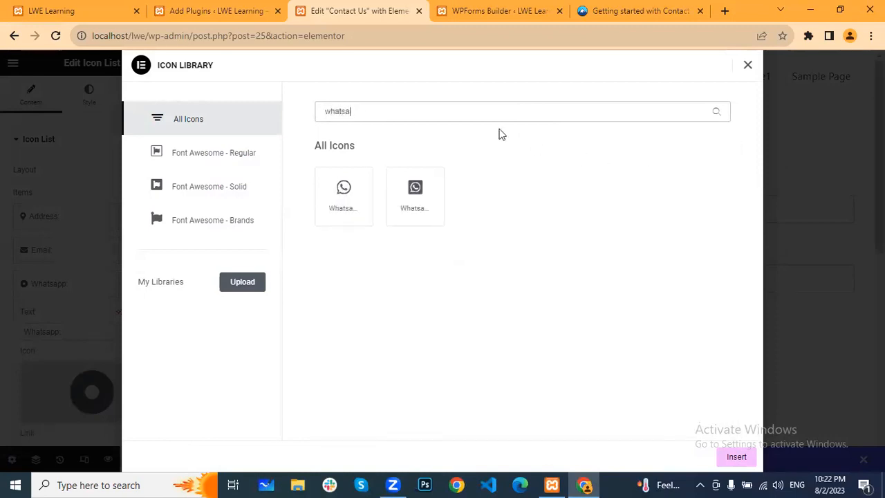
{"action": "left_click", "coordinate": [346, 188]}
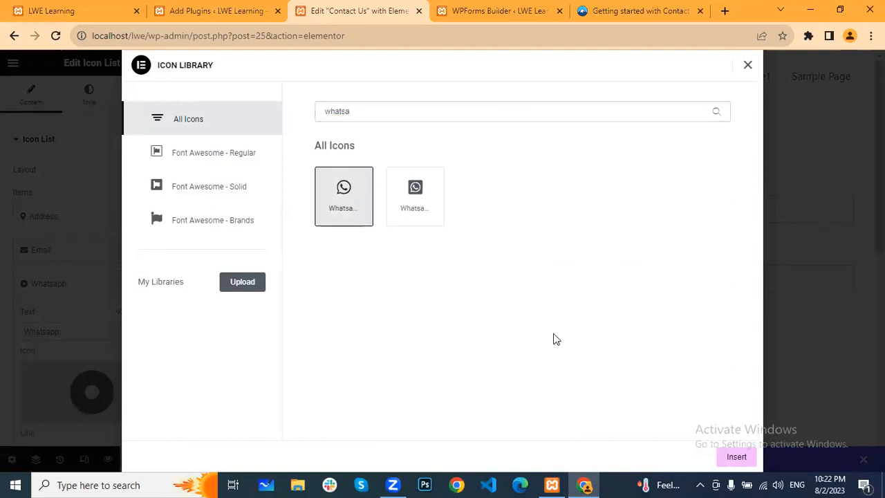
{"action": "left_click", "coordinate": [737, 458]}
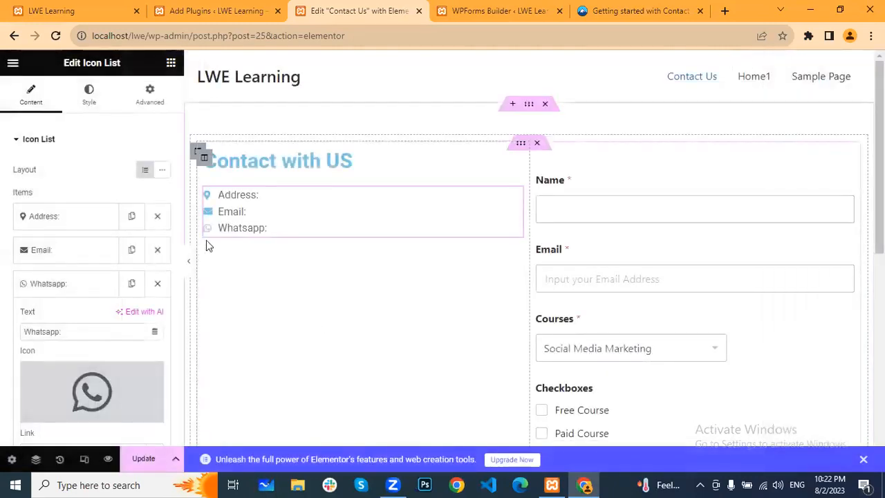
{"action": "left_click", "coordinate": [65, 285]}
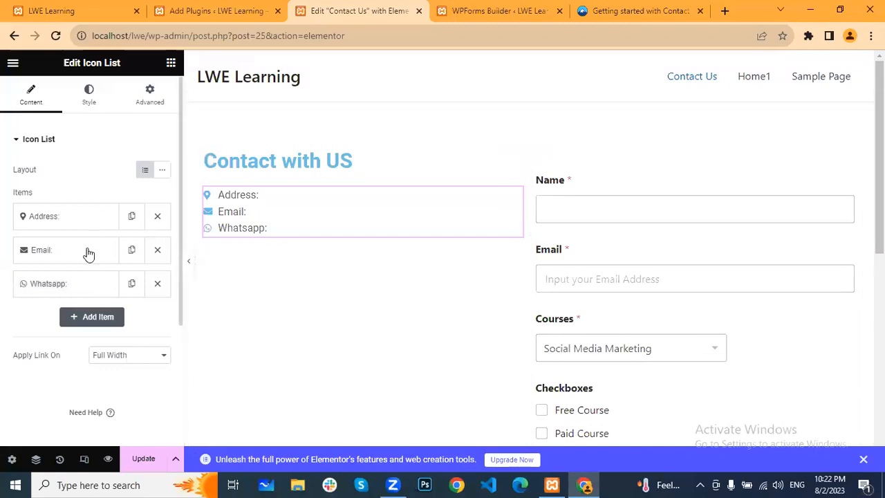
- Set the icon list's space between items to 10 px and save the page
{"action": "left_click", "coordinate": [89, 96]}
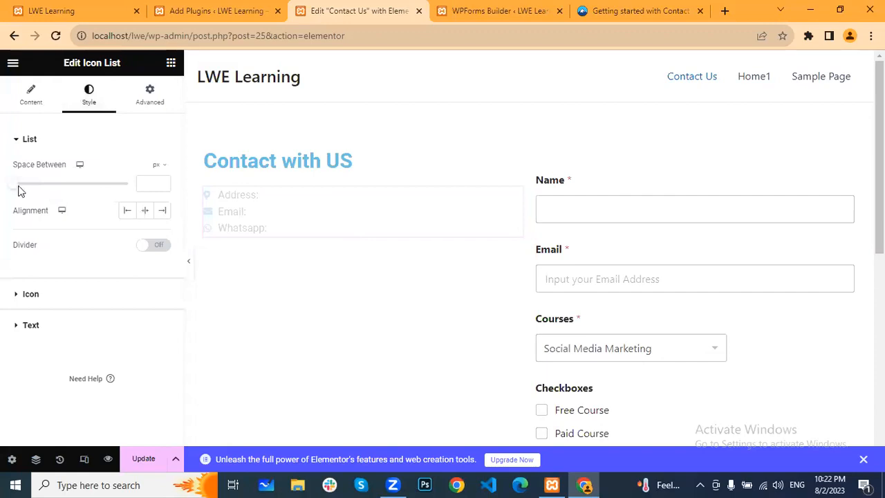
{"action": "left_click_drag", "start_coordinate": [13, 187], "coordinate": [39, 189]}
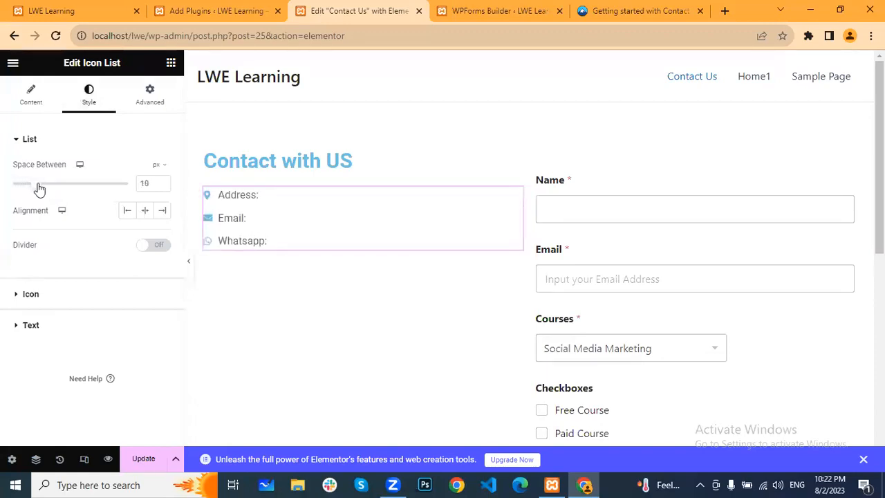
{"action": "left_click", "coordinate": [171, 458]}
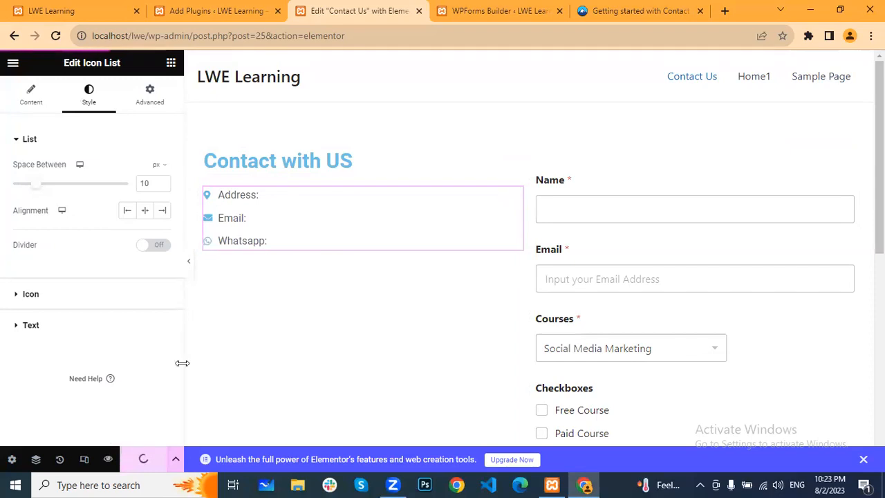
- Preview the Contact Us page and check its layout and the form's Name and Email fields
{"action": "left_click", "coordinate": [107, 459]}
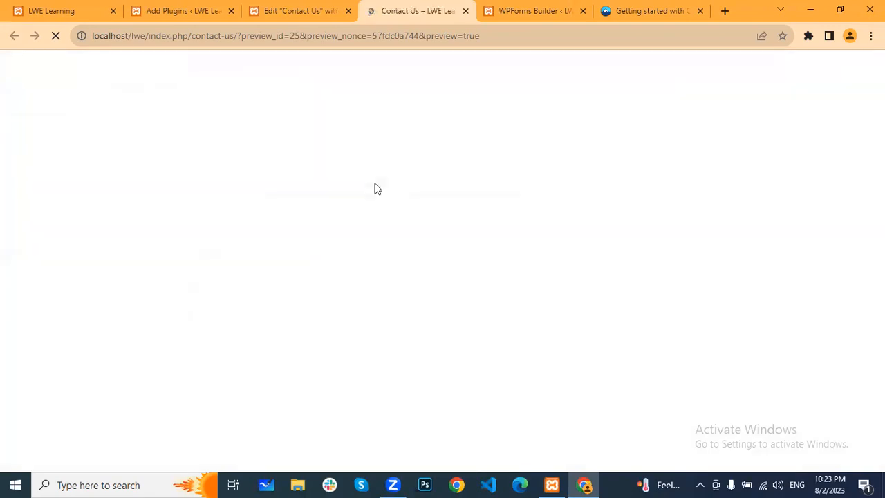
{"action": "scroll", "coordinate": [368, 224], "scroll_direction": "down", "scroll_amount": 1}
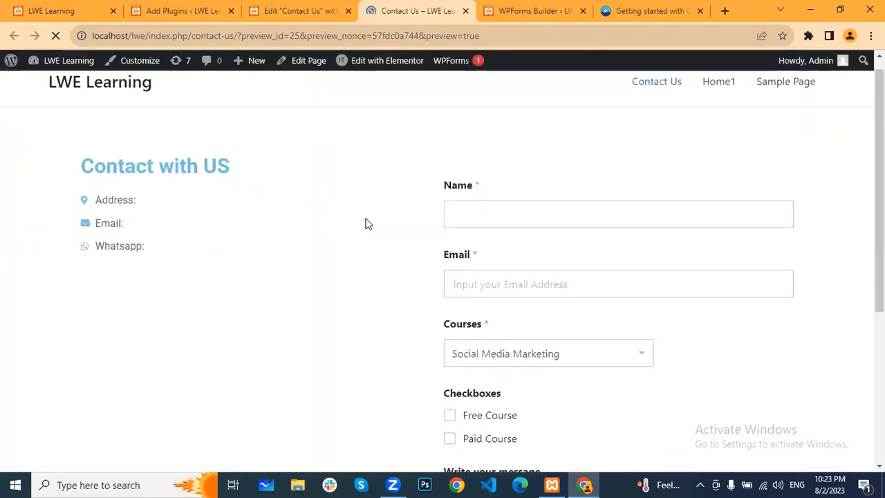
{"action": "scroll", "coordinate": [547, 256], "scroll_direction": "down", "scroll_amount": 3}
{"action": "scroll", "coordinate": [516, 281], "scroll_direction": "up", "scroll_amount": 3}
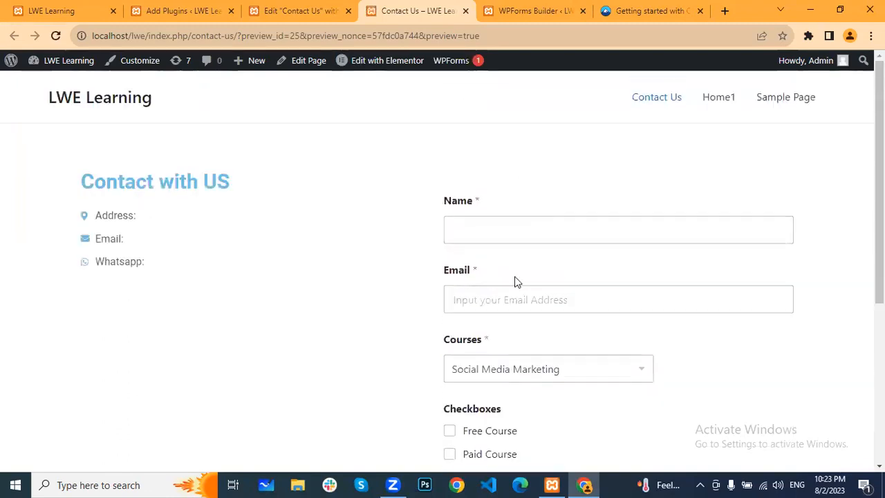
{"action": "left_click", "coordinate": [532, 231]}
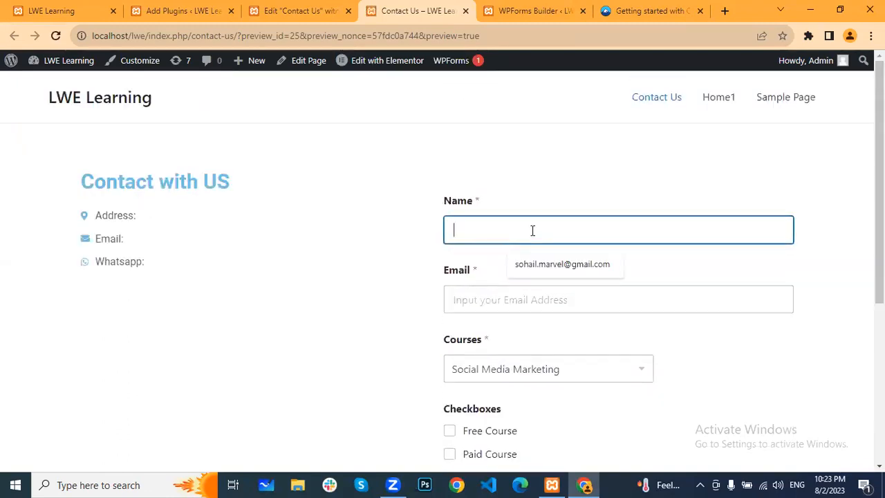
{"action": "left_click", "coordinate": [492, 296]}
{"action": "scroll", "coordinate": [493, 293], "scroll_direction": "down", "scroll_amount": 2}
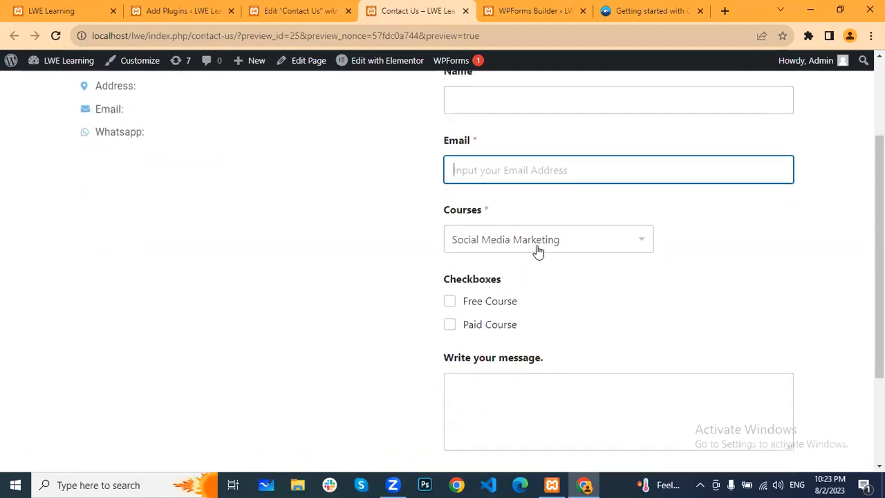
- Test the Courses dropdown with Web Development and Graphic Designing, leaving Graphic Designing selected
{"action": "left_click", "coordinate": [625, 247]}
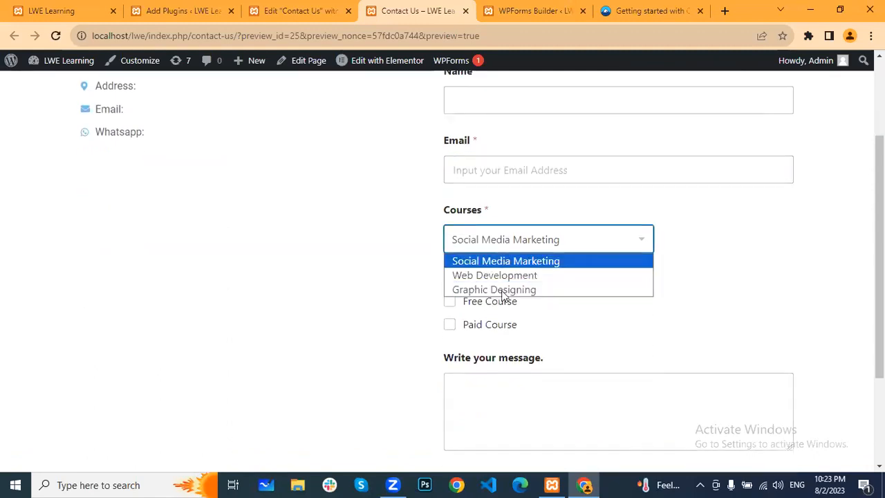
{"action": "left_click", "coordinate": [503, 277]}
{"action": "left_click", "coordinate": [592, 242]}
{"action": "left_click", "coordinate": [536, 288]}
- Test toggling the Free Course and Paid Course checkboxes, leaving both ticked
{"action": "left_click", "coordinate": [450, 302]}
{"action": "left_click", "coordinate": [450, 325]}
{"action": "left_click", "coordinate": [450, 303]}
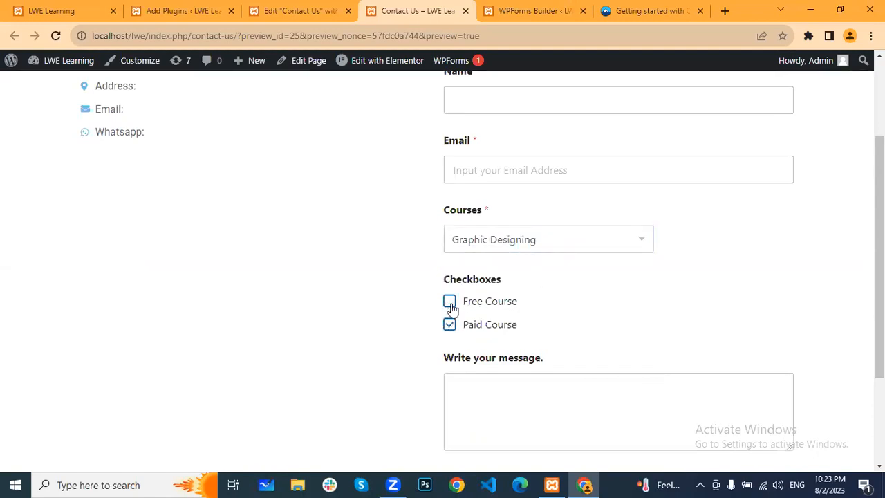
{"action": "left_click", "coordinate": [449, 324]}
{"action": "left_click", "coordinate": [449, 302]}
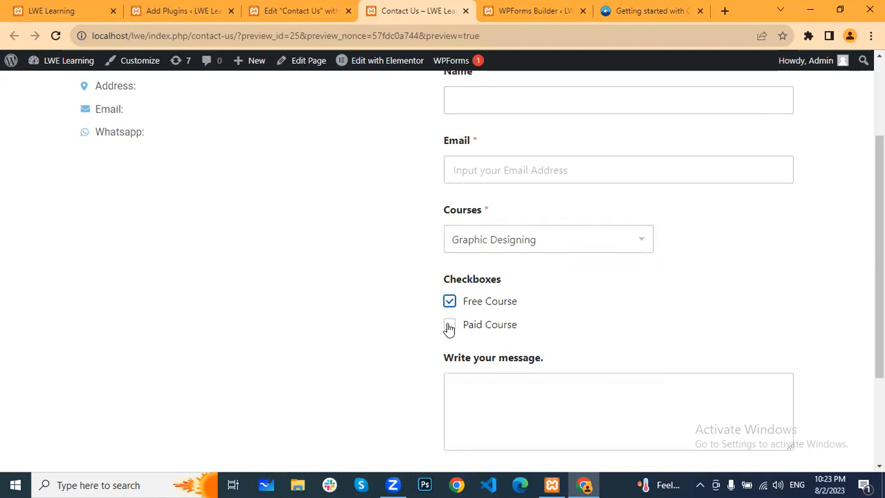
{"action": "left_click", "coordinate": [449, 326]}
- Try to submit the form with the name, email and message fields left empty, and check its field validation
{"action": "scroll", "coordinate": [557, 339], "scroll_direction": "down", "scroll_amount": 2}
{"action": "left_click", "coordinate": [506, 267]}
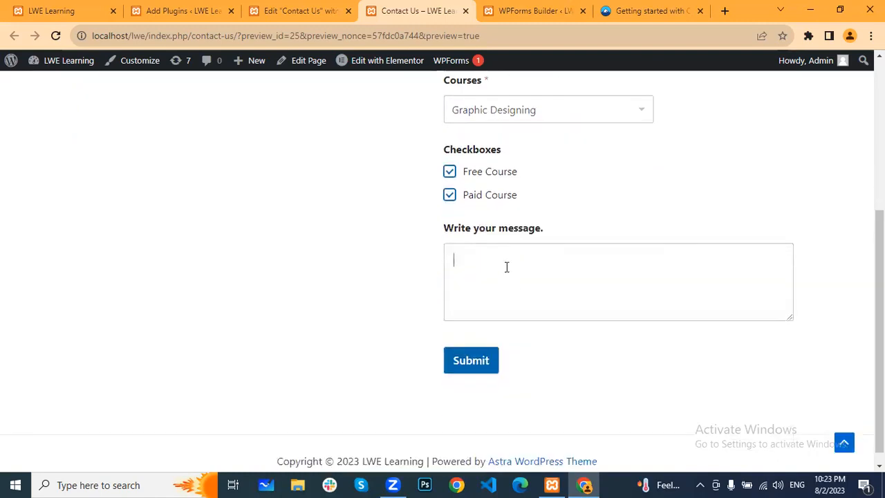
{"action": "left_click", "coordinate": [478, 370]}
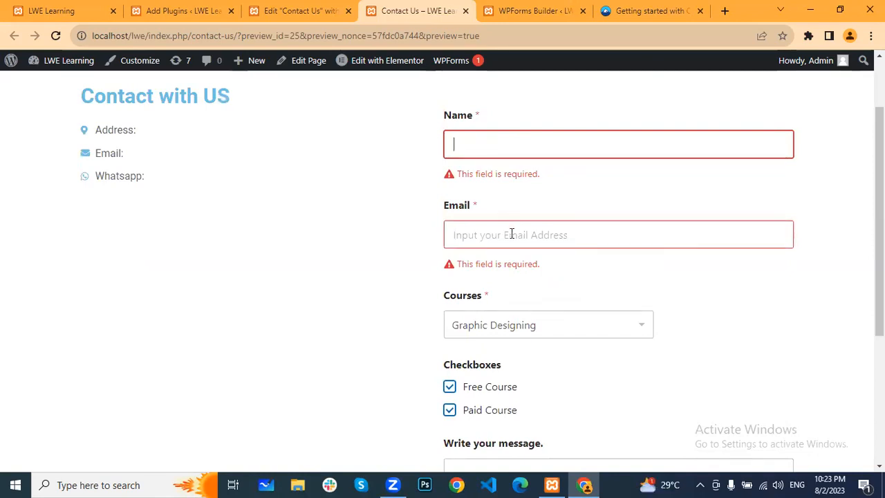
{"action": "scroll", "coordinate": [514, 230], "scroll_direction": "down", "scroll_amount": 1}
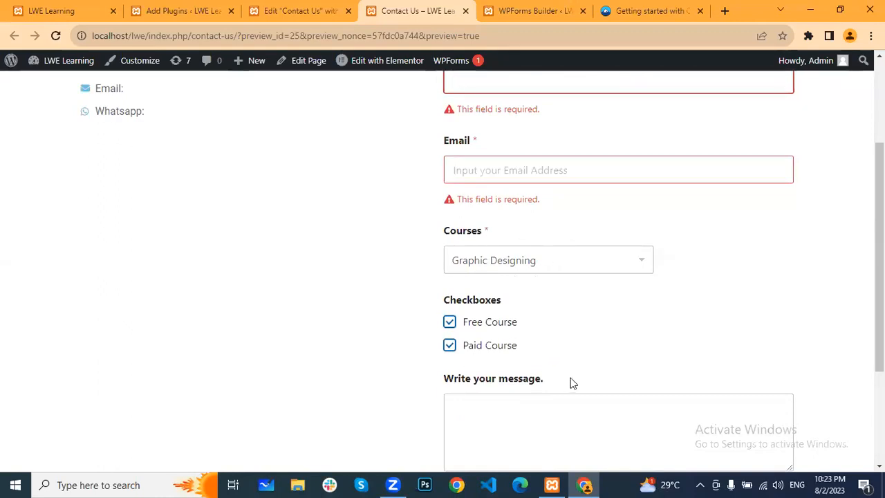
- Switch to the WPForms builder and look through the form's Setup page and Confirmations settings
{"action": "left_click", "coordinate": [543, 10]}
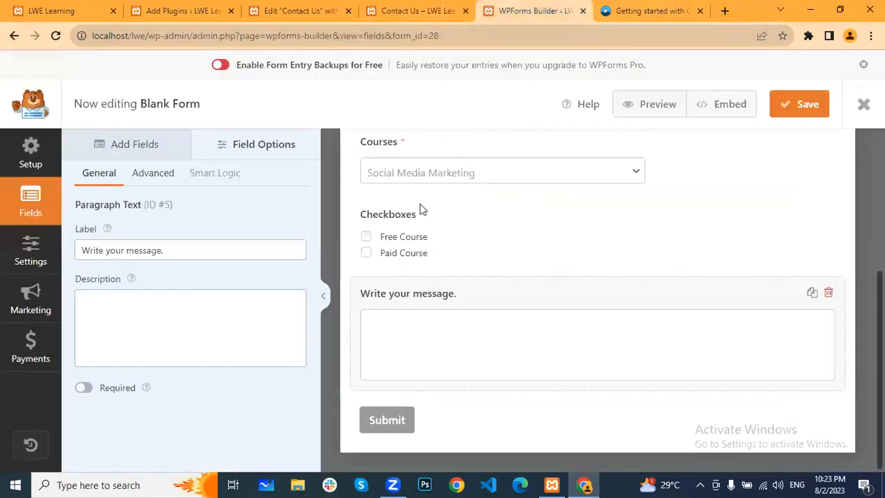
{"action": "scroll", "coordinate": [482, 233], "scroll_direction": "up", "scroll_amount": 5}
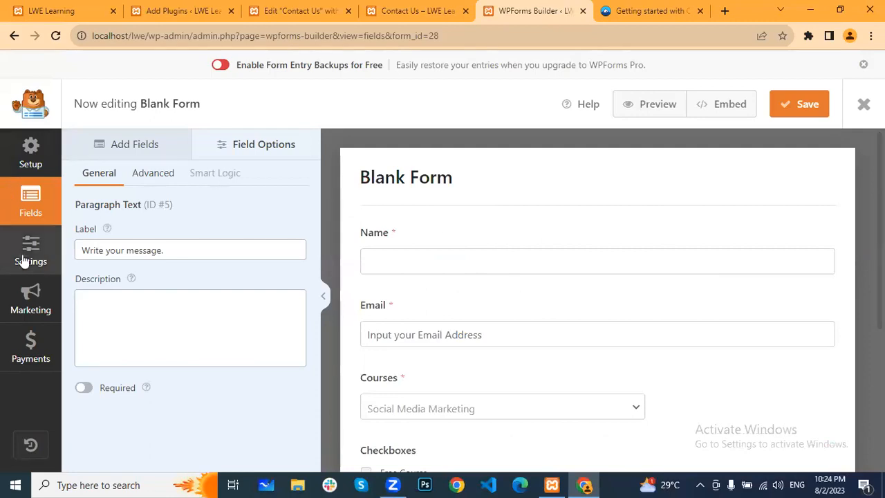
{"action": "left_click", "coordinate": [29, 161]}
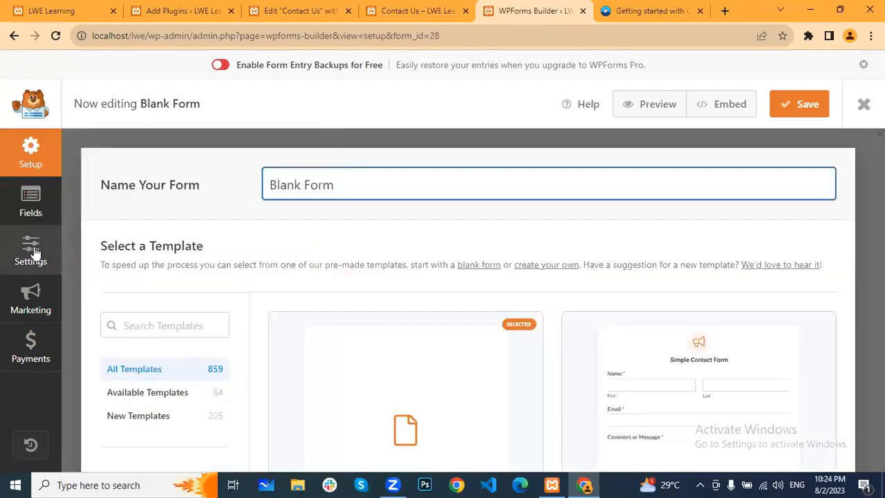
{"action": "left_click", "coordinate": [33, 247]}
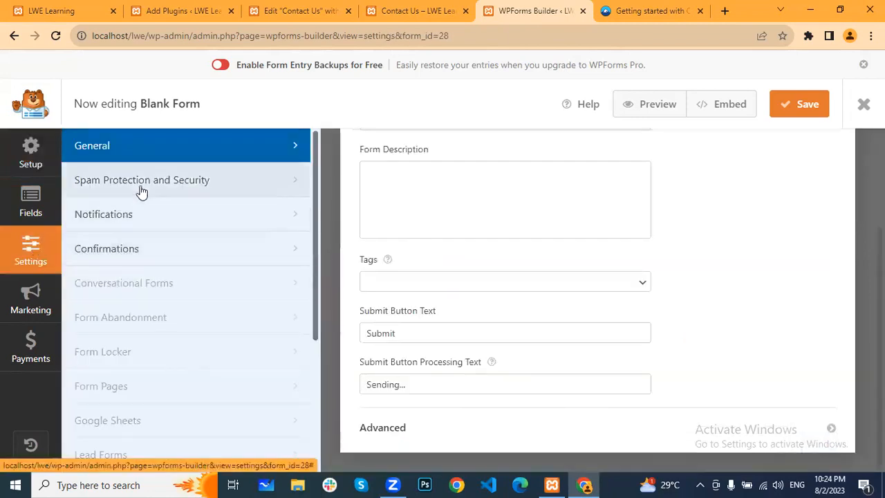
{"action": "left_click", "coordinate": [140, 253]}
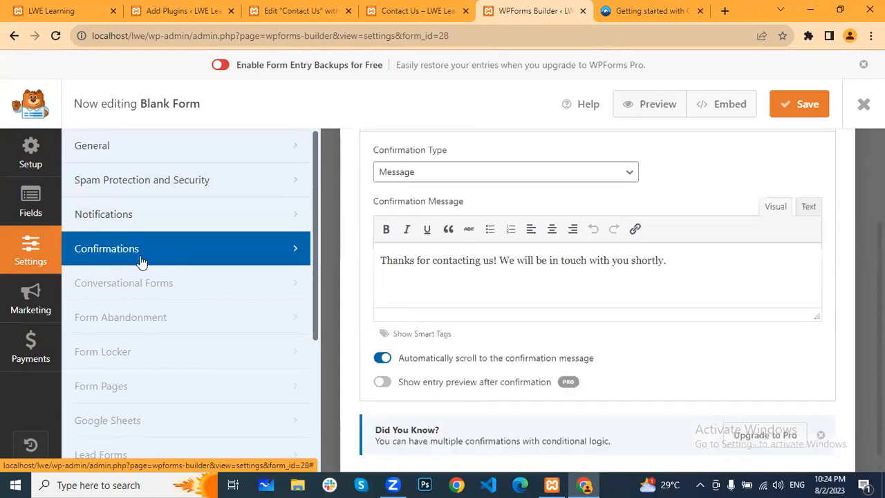
- Examine the form's General settings, including the expanded Advanced options
{"action": "left_click", "coordinate": [140, 154]}
{"action": "scroll", "coordinate": [678, 245], "scroll_direction": "up", "scroll_amount": 2}
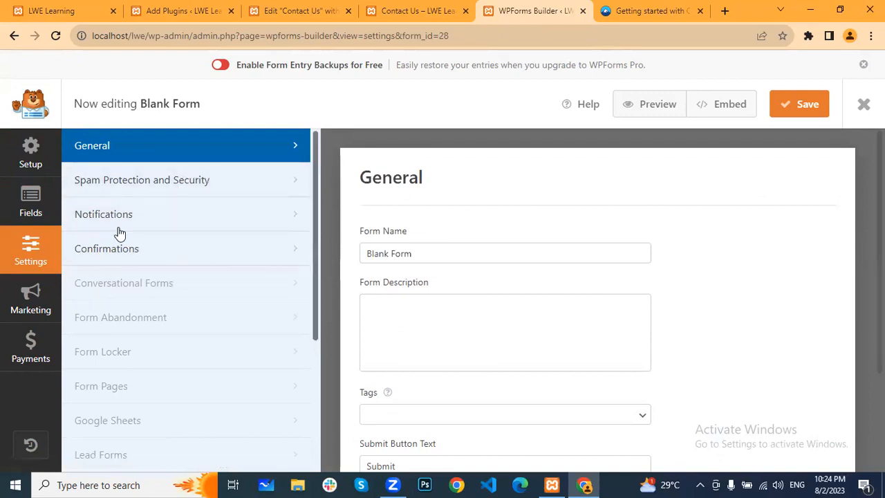
{"action": "scroll", "coordinate": [414, 221], "scroll_direction": "down", "scroll_amount": 1}
{"action": "scroll", "coordinate": [442, 197], "scroll_direction": "down", "scroll_amount": 1}
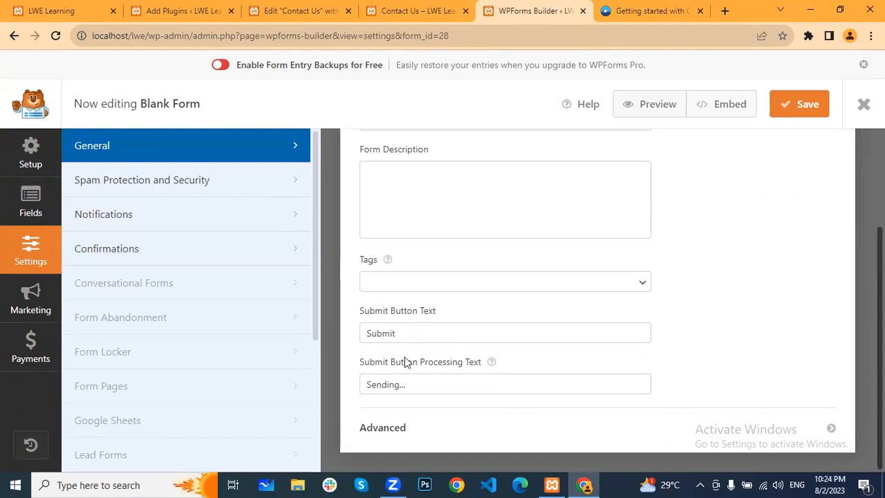
{"action": "scroll", "coordinate": [484, 427], "scroll_direction": "up", "scroll_amount": 1}
{"action": "scroll", "coordinate": [421, 433], "scroll_direction": "down", "scroll_amount": 1}
{"action": "left_click", "coordinate": [391, 433]}
{"action": "scroll", "coordinate": [442, 345], "scroll_direction": "down", "scroll_amount": 3}
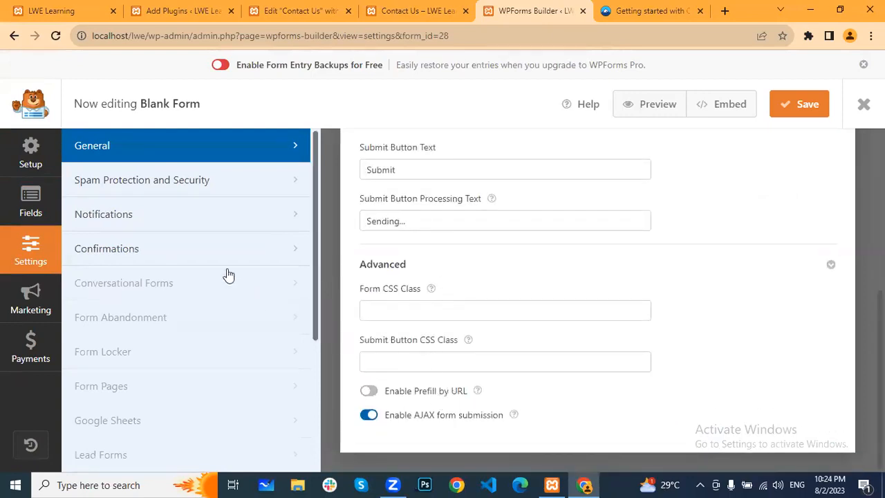
- Examine the form's Spam Protection and Security options and its default notification settings
{"action": "left_click", "coordinate": [178, 186]}
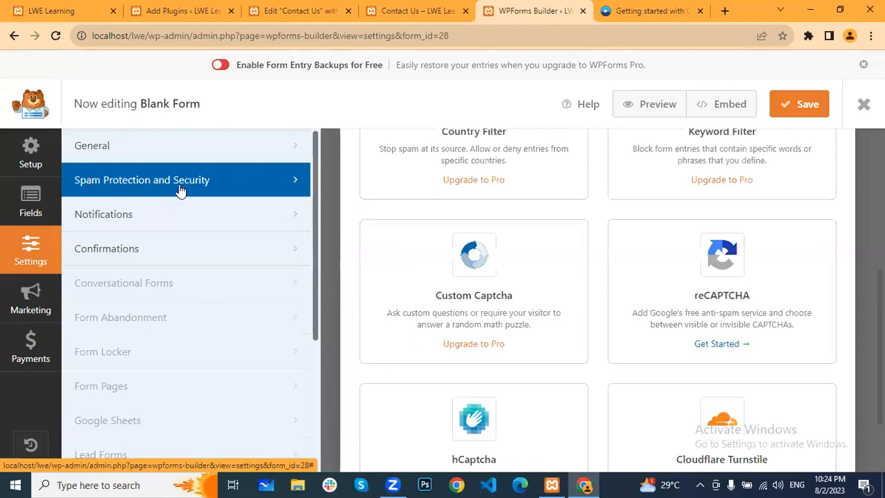
{"action": "scroll", "coordinate": [615, 277], "scroll_direction": "up", "scroll_amount": 2}
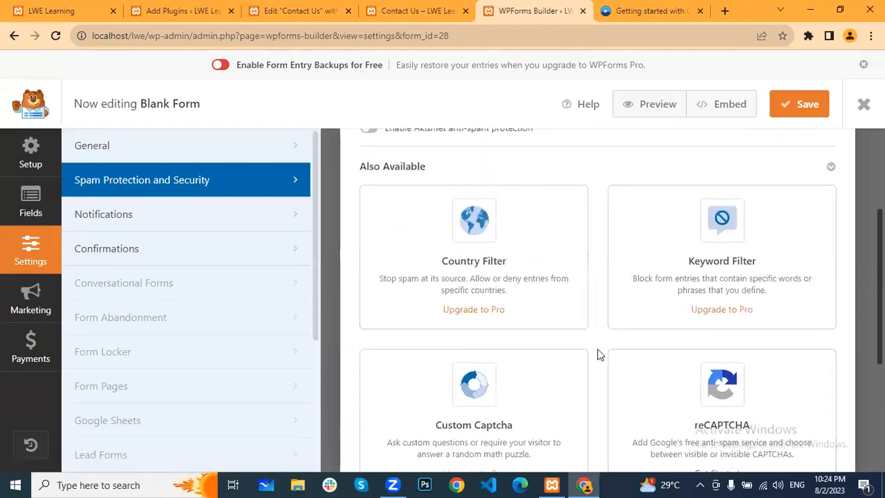
{"action": "scroll", "coordinate": [598, 322], "scroll_direction": "down", "scroll_amount": 3}
{"action": "scroll", "coordinate": [596, 299], "scroll_direction": "down", "scroll_amount": 1}
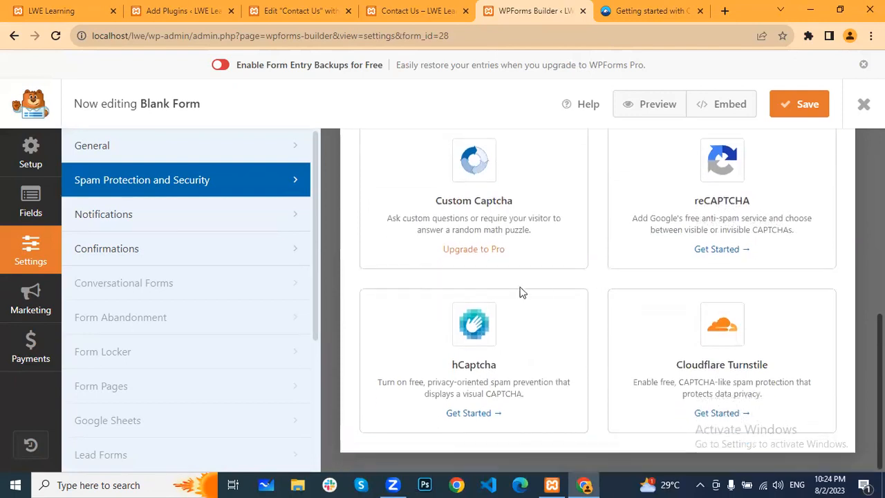
{"action": "scroll", "coordinate": [557, 234], "scroll_direction": "up", "scroll_amount": 4}
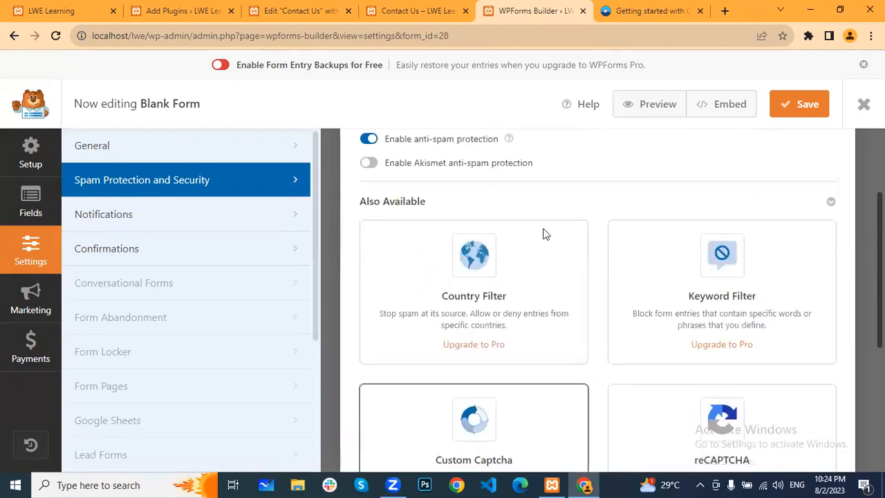
{"action": "left_click", "coordinate": [122, 223]}
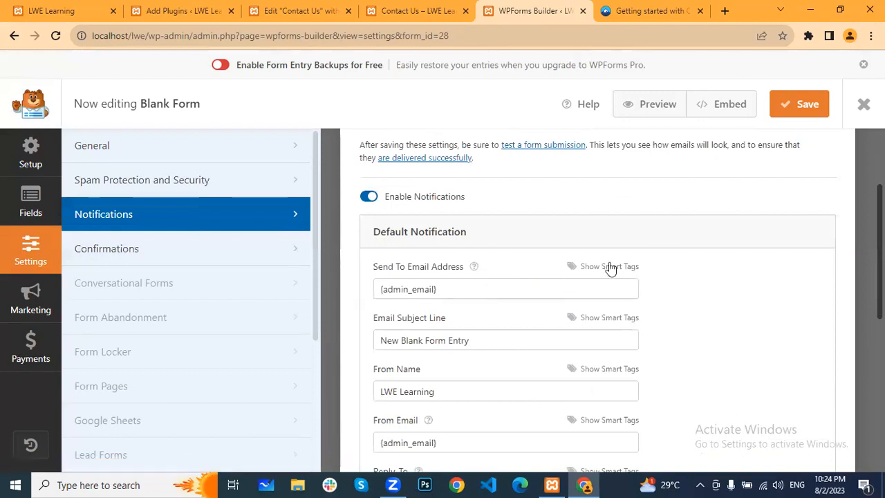
{"action": "scroll", "coordinate": [611, 270], "scroll_direction": "down", "scroll_amount": 1}
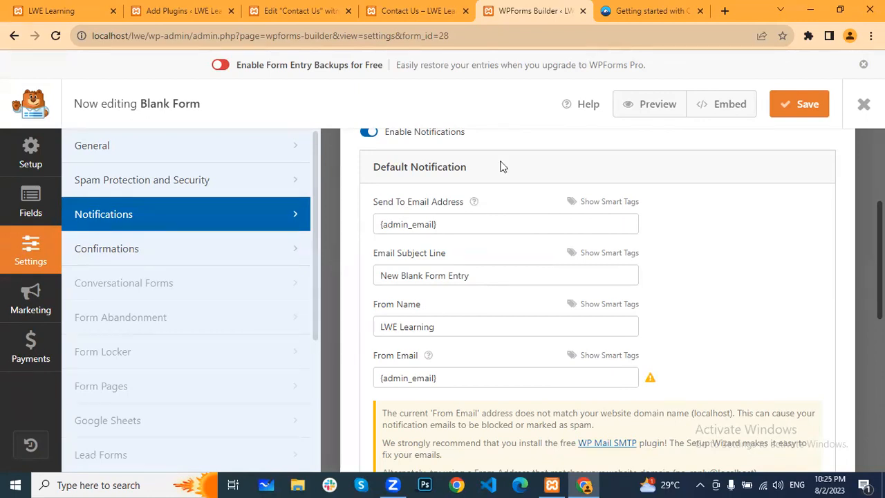
- Check the Name field on the Contact Us preview without filling it in, and return to the page's Elementor editor
{"action": "left_click", "coordinate": [415, 10]}
{"action": "scroll", "coordinate": [553, 297], "scroll_direction": "up", "scroll_amount": 2}
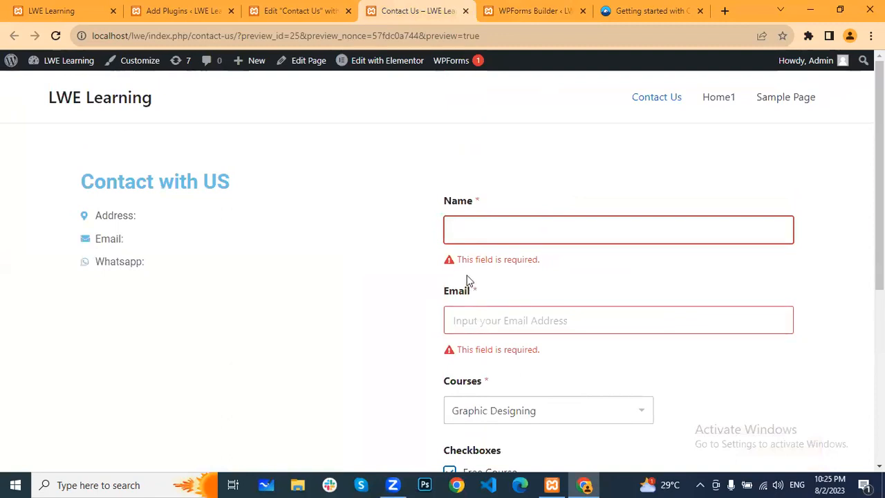
{"action": "left_click", "coordinate": [484, 229]}
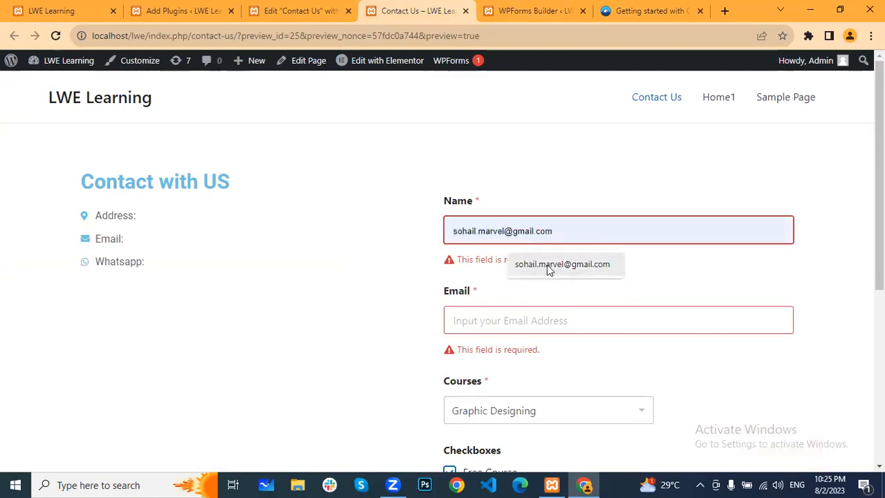
{"action": "left_click", "coordinate": [663, 275]}
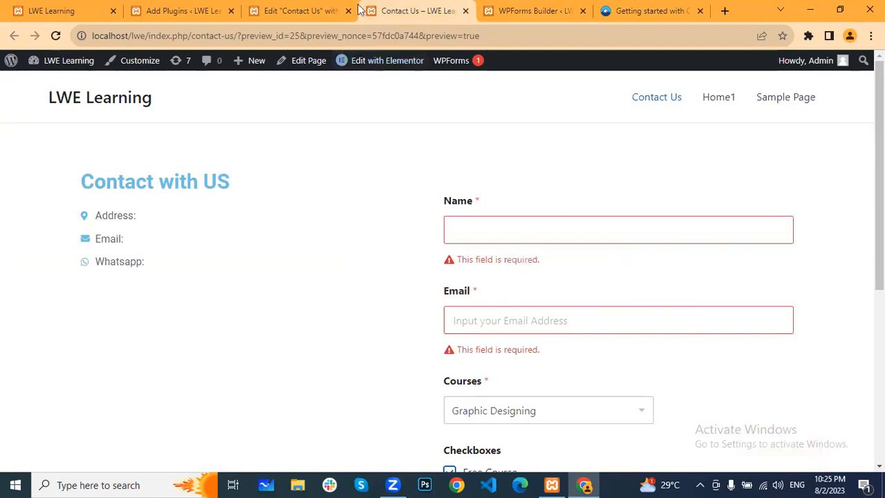
{"action": "left_click", "coordinate": [329, 8]}
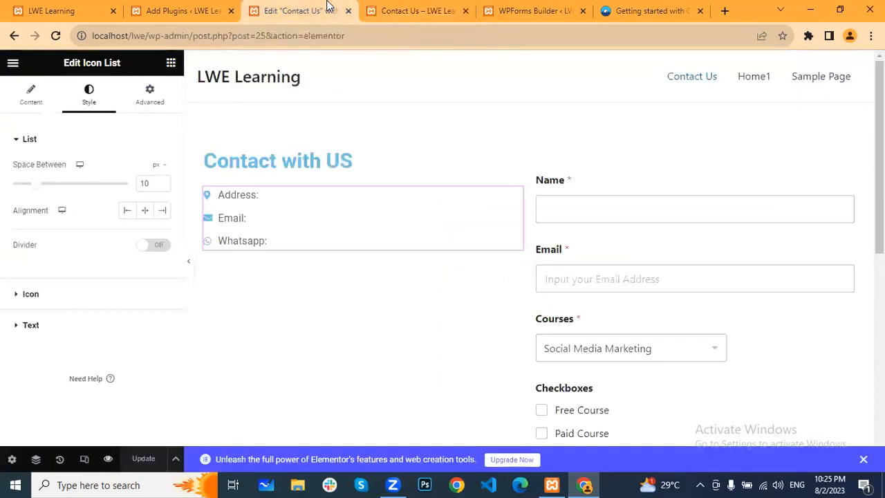
- In the WPForms builder, set the default notification's email subject line to "LMS Portal (Contact Us Page)"
{"action": "left_click", "coordinate": [532, 11]}
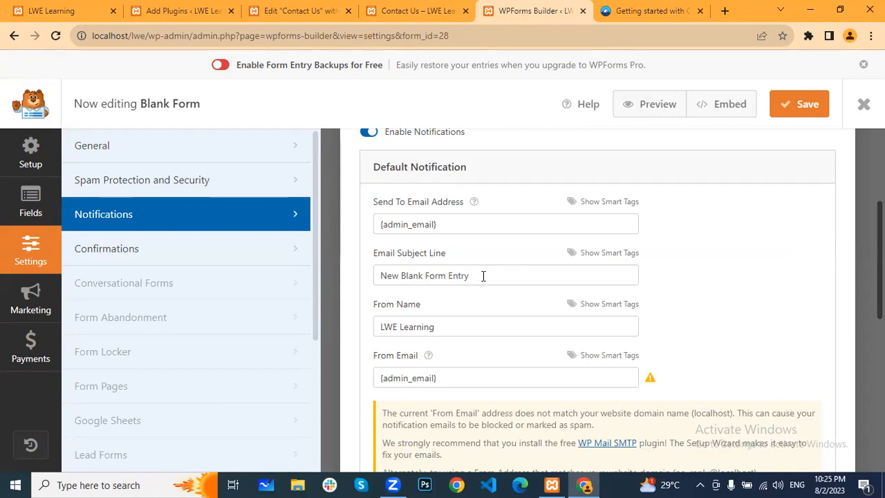
{"action": "left_click_drag", "start_coordinate": [446, 275], "coordinate": [380, 275]}
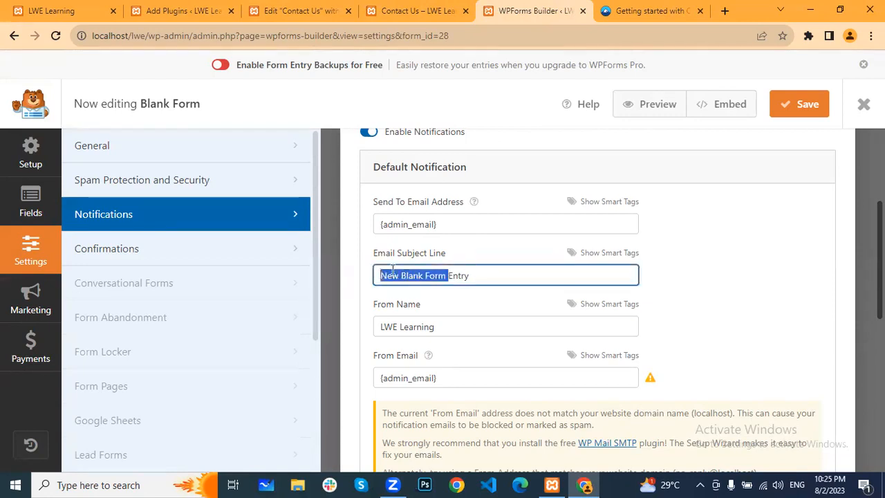
{"action": "left_click", "coordinate": [476, 276]}
{"action": "right_click", "coordinate": [477, 278]}
{"action": "left_click_drag", "start_coordinate": [475, 278], "coordinate": [384, 277]}
{"action": "key", "text": "BackSpace"}
{"action": "type", "text": "LMS Portal "}
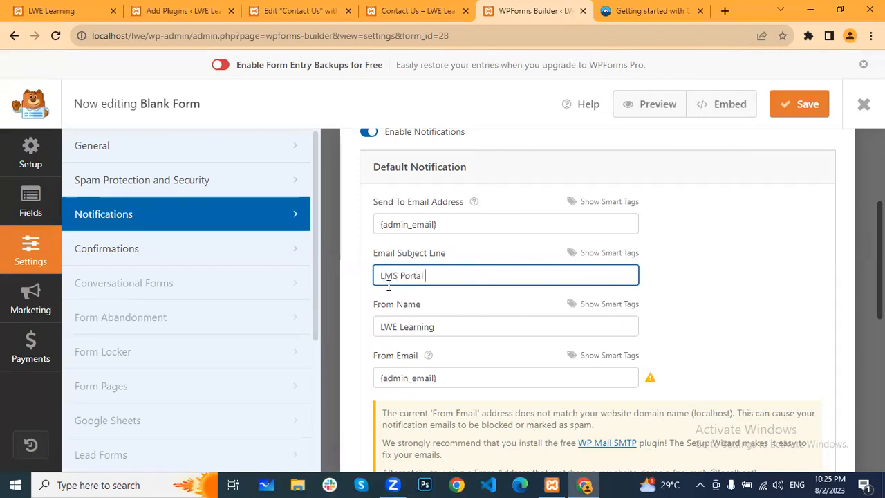
{"action": "type", "text": "(Contact Us P"}
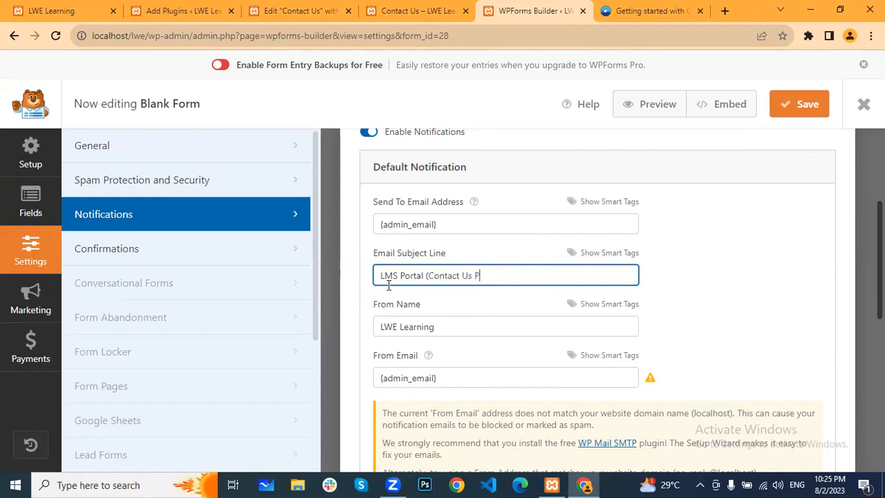
{"action": "type", "text": "age)"}
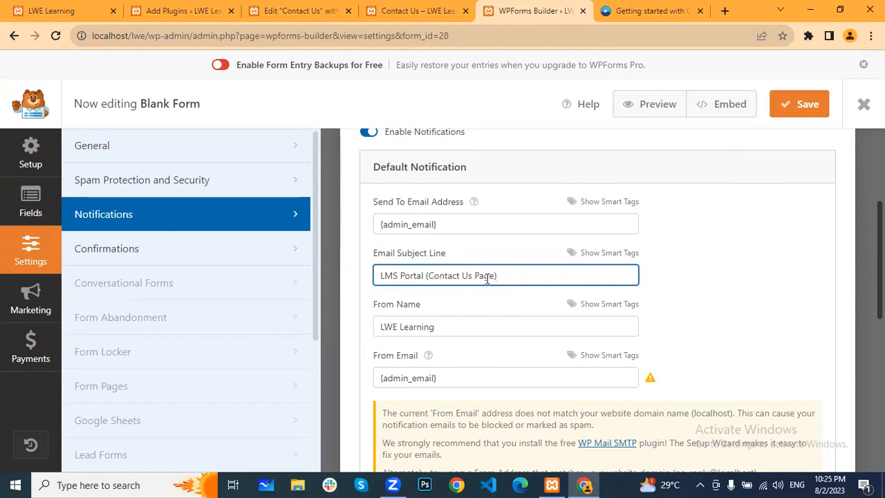
- Copy the notification's email subject line into From Name, replacing its text with "LMS Portal (Contact Us Page)"
{"action": "left_click", "coordinate": [448, 333]}
{"action": "left_click", "coordinate": [457, 276]}
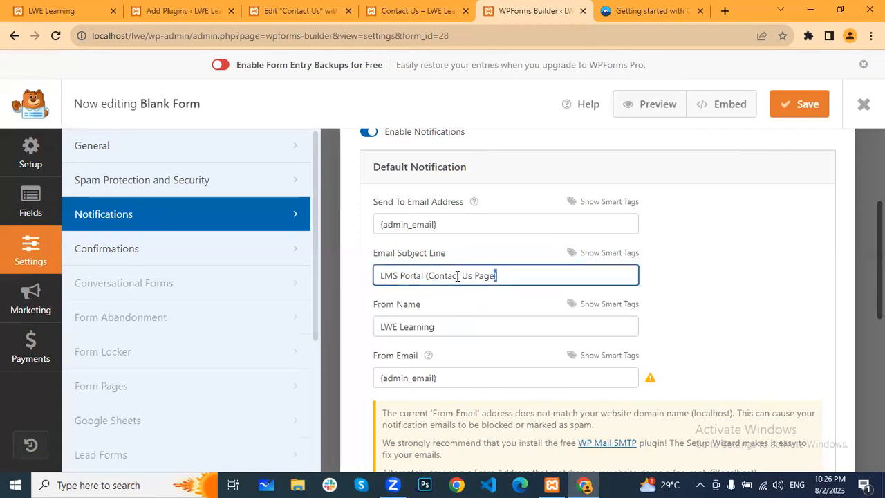
{"action": "key", "text": "ctrl+a"}
{"action": "key", "text": "ctrl+c"}
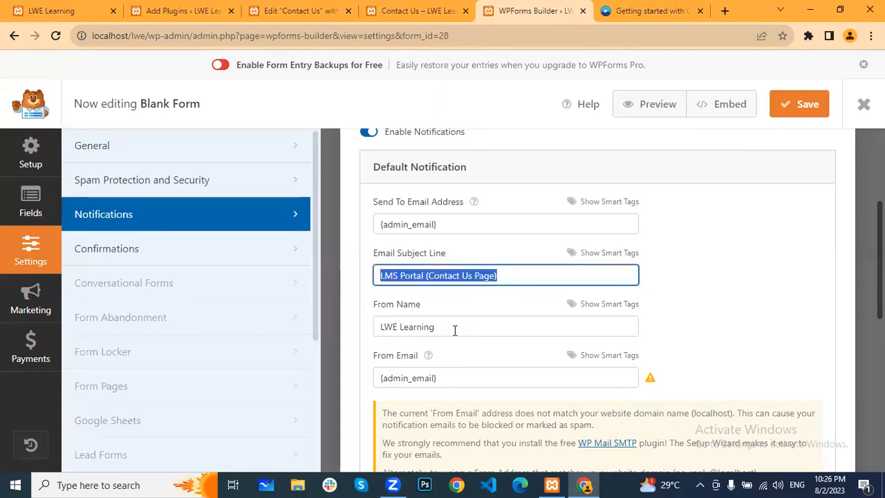
{"action": "left_click_drag", "start_coordinate": [455, 331], "coordinate": [374, 328]}
{"action": "key", "text": "ctrl+v"}
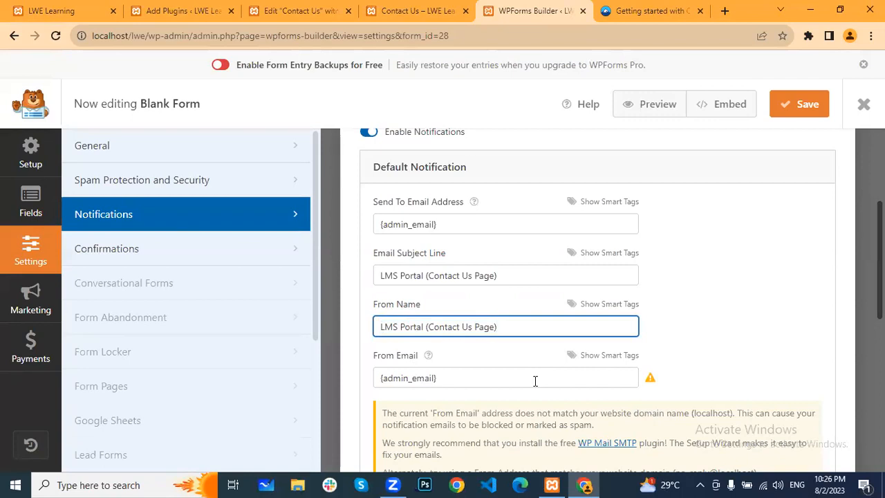
{"action": "scroll", "coordinate": [535, 381], "scroll_direction": "down", "scroll_amount": 2}
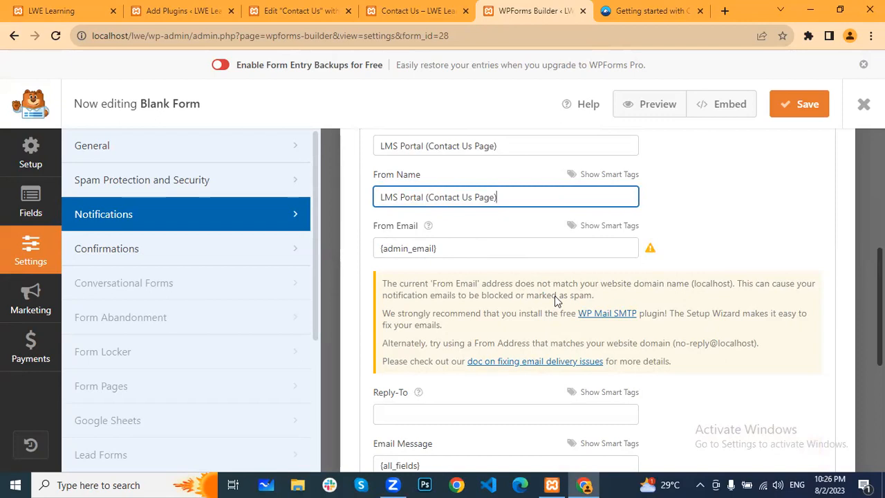
{"action": "scroll", "coordinate": [493, 251], "scroll_direction": "up", "scroll_amount": 2}
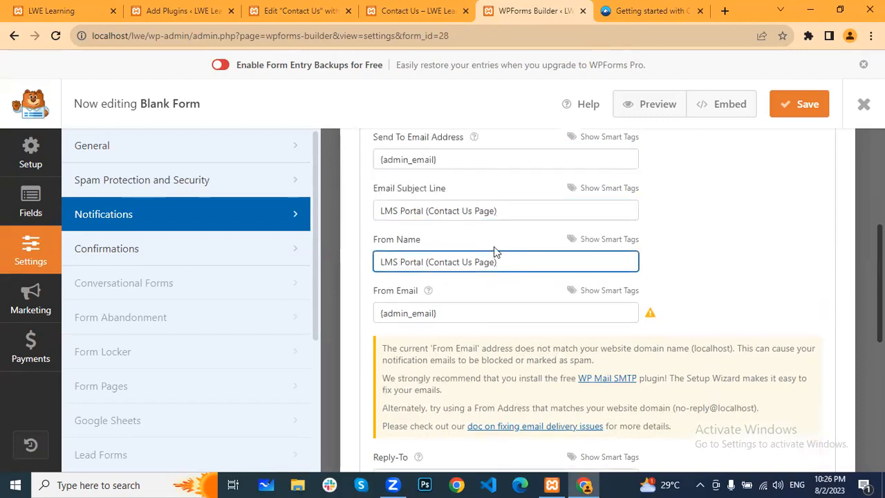
- Open the WordPress General Settings page and check the site address and administration email address without changing them
{"action": "left_click", "coordinate": [184, 10]}
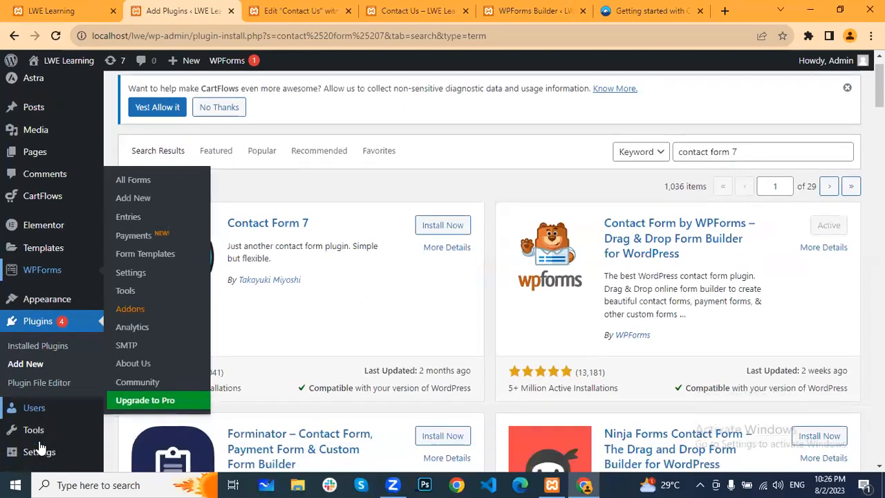
{"action": "scroll", "coordinate": [41, 435], "scroll_direction": "down", "scroll_amount": 2}
{"action": "left_click", "coordinate": [49, 406]}
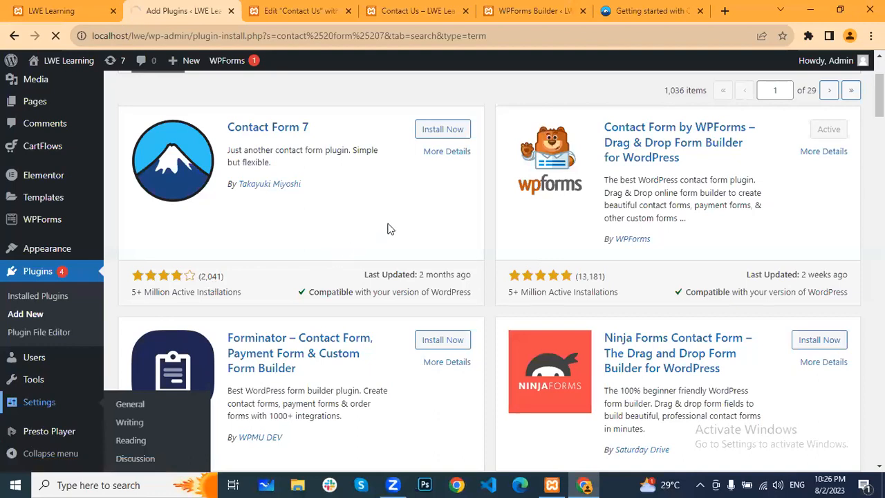
{"action": "scroll", "coordinate": [309, 241], "scroll_direction": "down", "scroll_amount": 3}
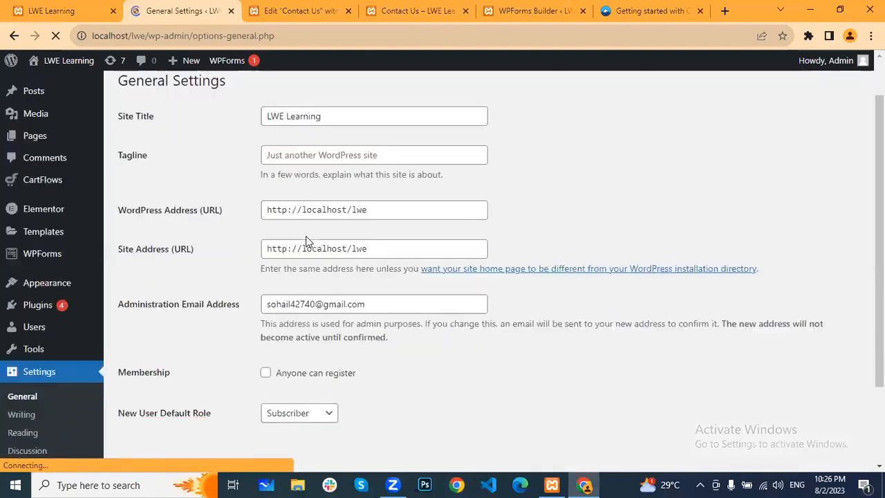
{"action": "left_click_drag", "start_coordinate": [368, 245], "coordinate": [263, 242]}
{"action": "left_click", "coordinate": [453, 322]}
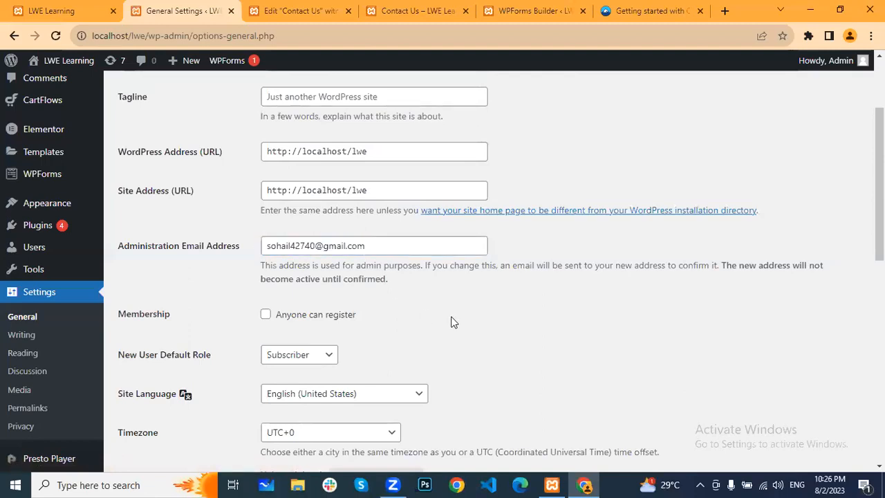
{"action": "left_click_drag", "start_coordinate": [380, 246], "coordinate": [263, 246]}
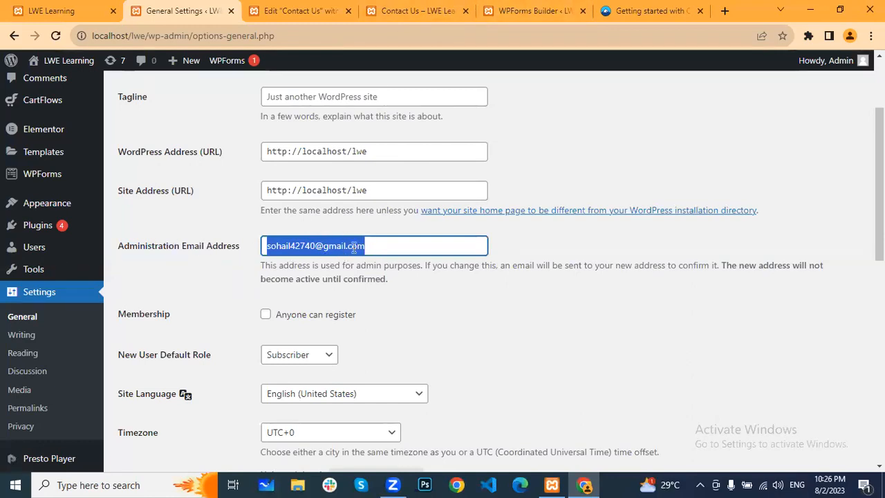
{"action": "left_click", "coordinate": [385, 246]}
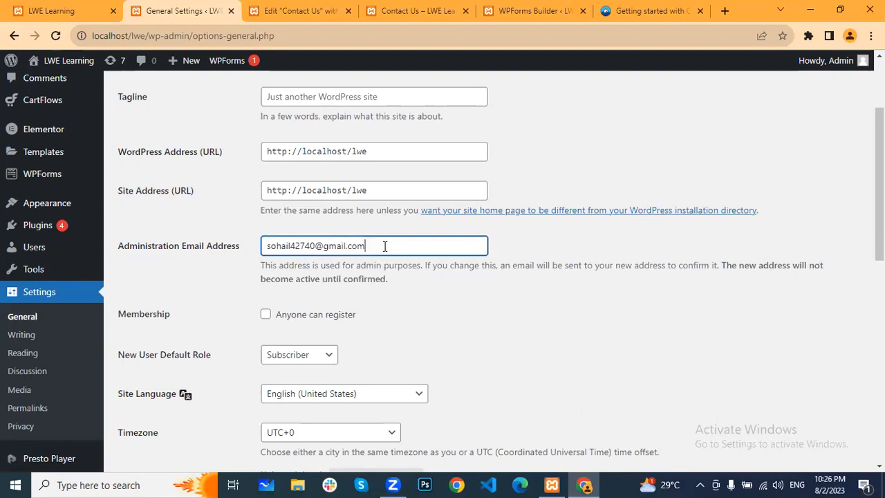
- Look over the contact form's fields on the Contact Us preview page
{"action": "left_click", "coordinate": [312, 10]}
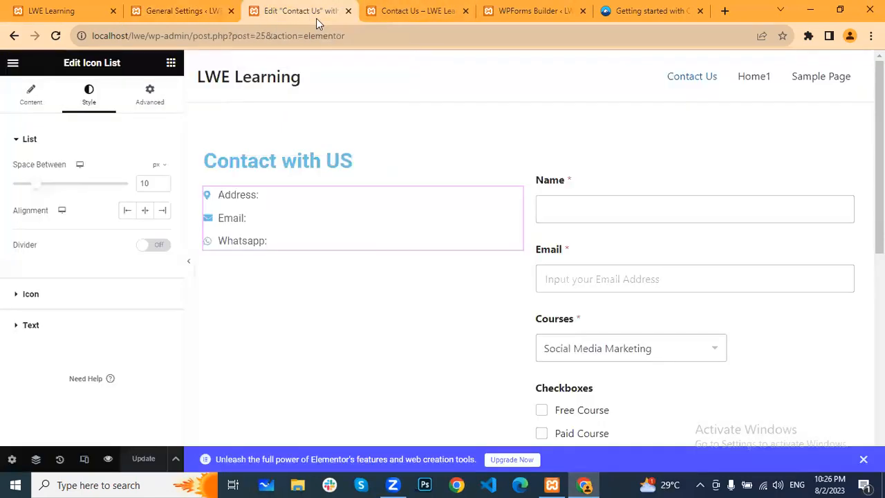
{"action": "left_click", "coordinate": [395, 10]}
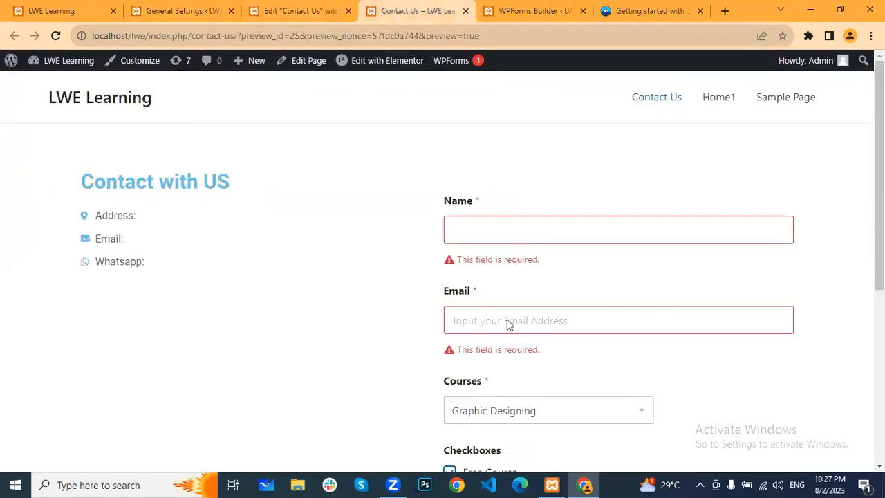
{"action": "scroll", "coordinate": [492, 252], "scroll_direction": "down", "scroll_amount": 3}
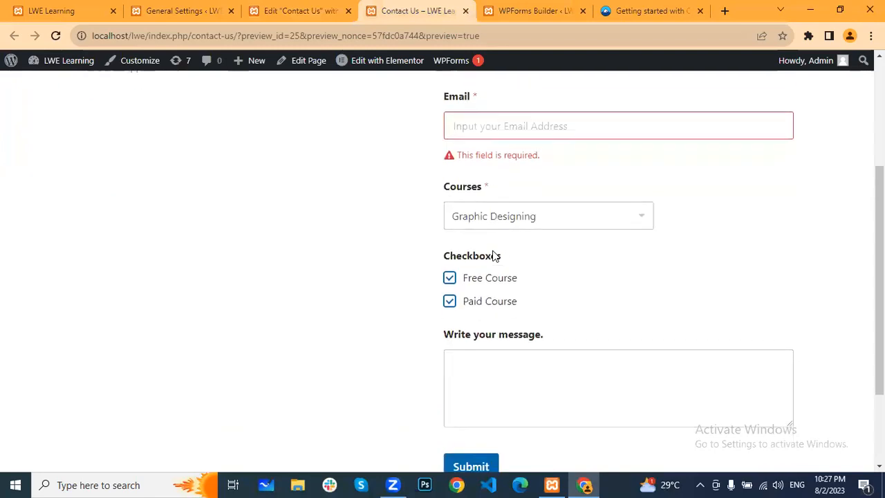
- Return to the WPForms builder, review the form's notification settings through to the Advanced section, and save the form
{"action": "left_click", "coordinate": [522, 4]}
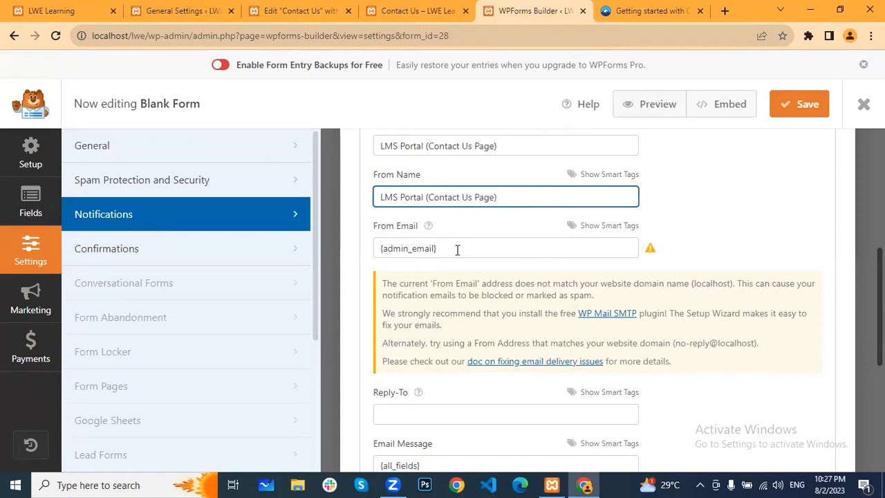
{"action": "scroll", "coordinate": [457, 250], "scroll_direction": "up", "scroll_amount": 3}
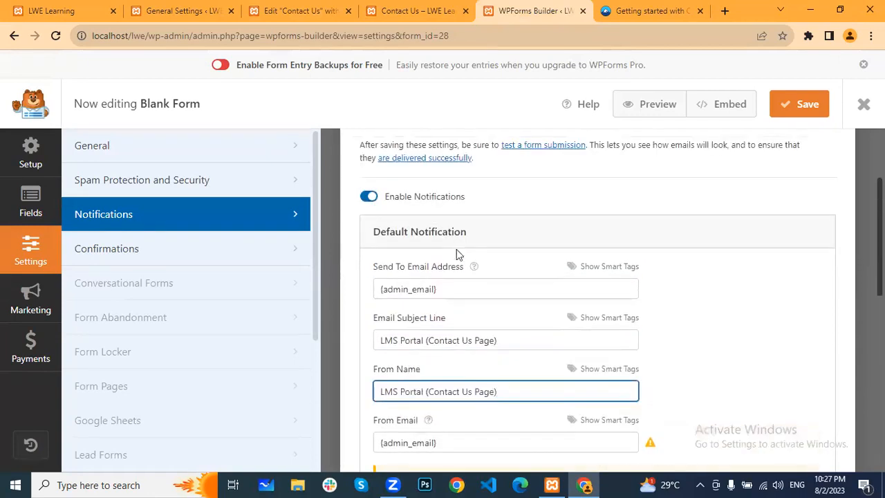
{"action": "scroll", "coordinate": [430, 282], "scroll_direction": "down", "scroll_amount": 7}
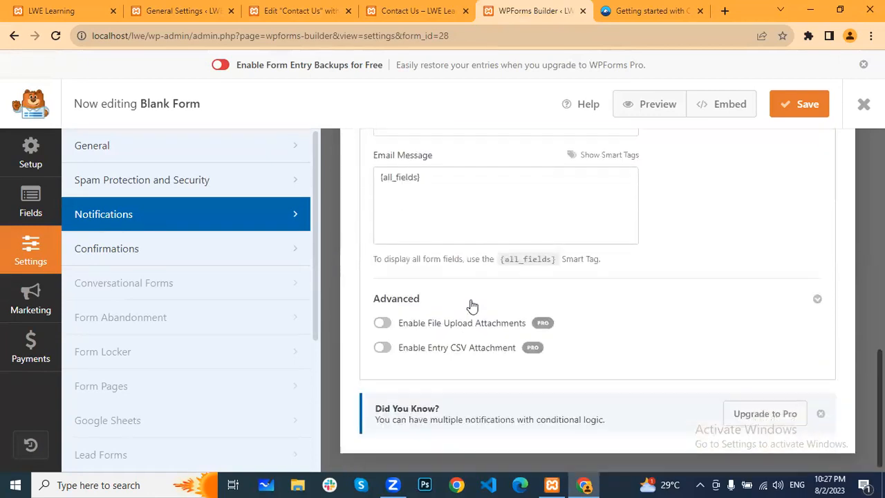
{"action": "left_click", "coordinate": [798, 104]}
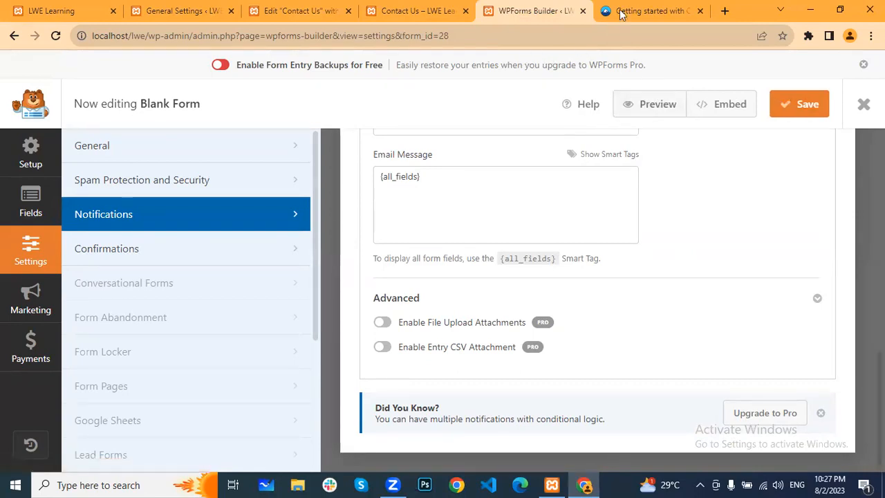
- Deselect the Free Course and Paid Course options in the contact form on the Contact Us preview
{"action": "left_click", "coordinate": [425, 11]}
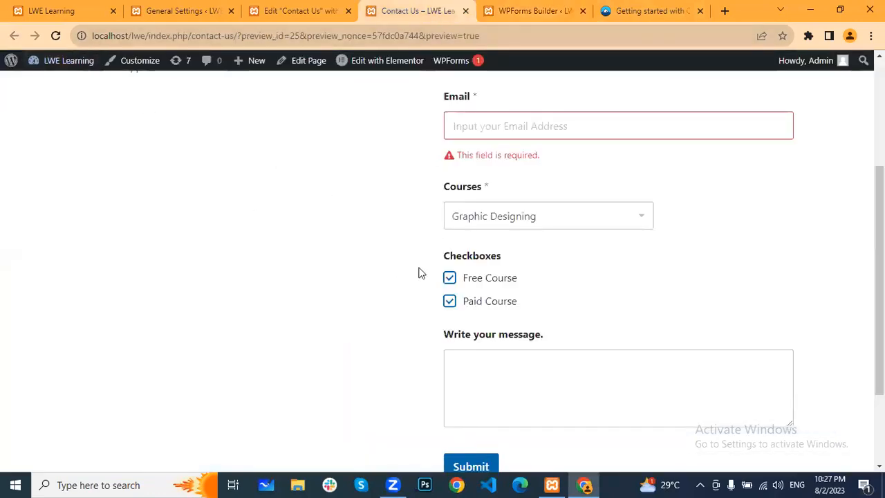
{"action": "left_click", "coordinate": [461, 279]}
{"action": "left_click", "coordinate": [455, 302]}
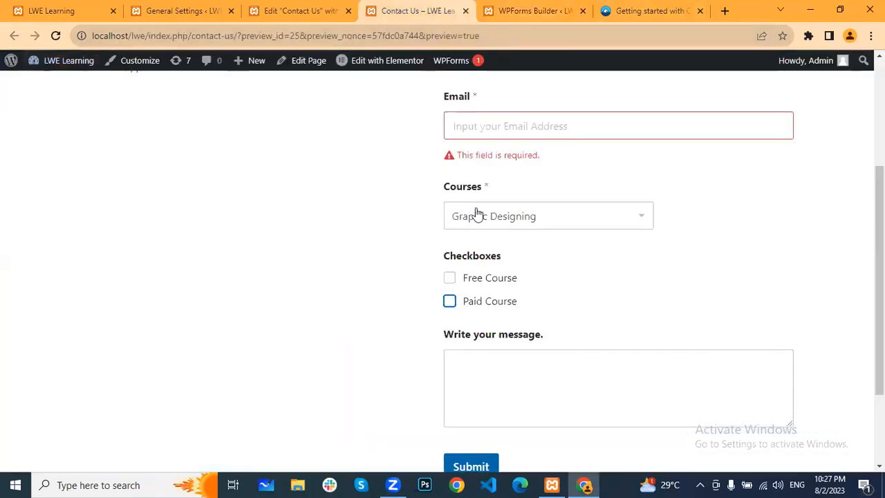
{"action": "scroll", "coordinate": [502, 221], "scroll_direction": "up", "scroll_amount": 3}
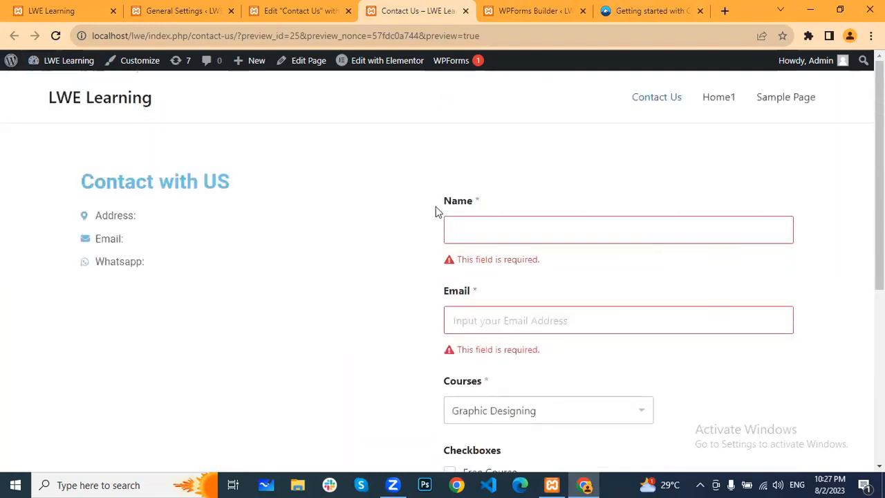
- Open the Popups page of the Elementor templates in the WordPress dashboard and look through it
{"action": "left_click", "coordinate": [287, 6]}
{"action": "left_click", "coordinate": [184, 10]}
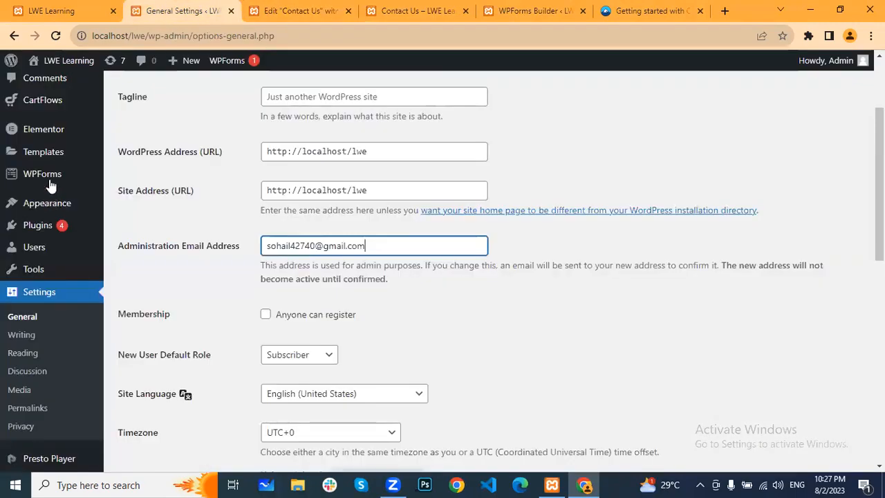
{"action": "mouse_move", "coordinate": [48, 133]}
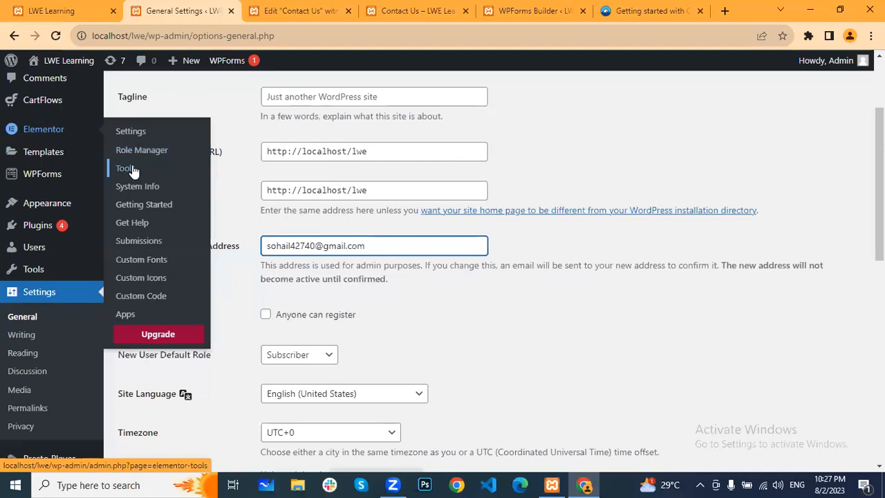
{"action": "mouse_move", "coordinate": [61, 158]}
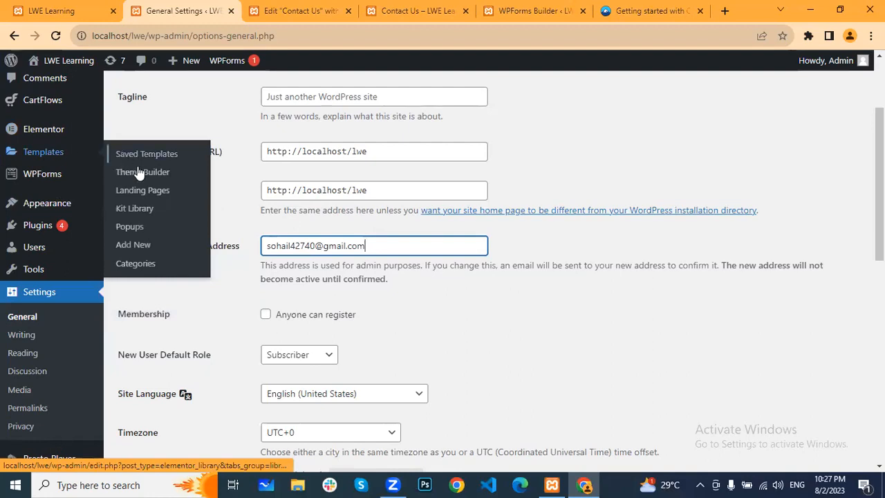
{"action": "left_click", "coordinate": [130, 227]}
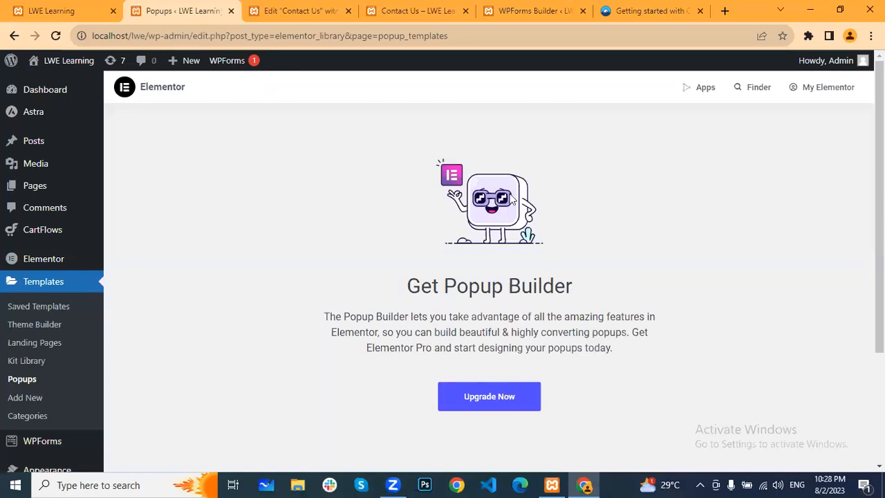
{"action": "scroll", "coordinate": [657, 259], "scroll_direction": "down", "scroll_amount": 1}
{"action": "scroll", "coordinate": [657, 265], "scroll_direction": "down", "scroll_amount": 2}
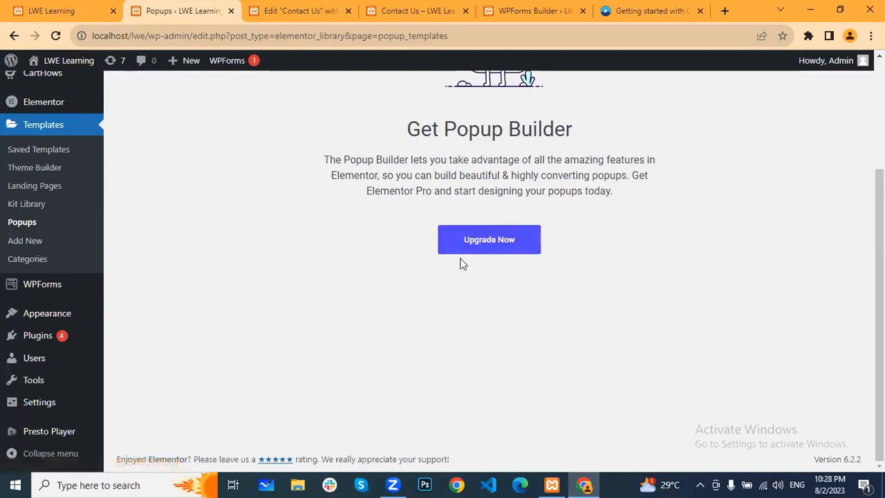
{"action": "scroll", "coordinate": [443, 283], "scroll_direction": "up", "scroll_amount": 3}
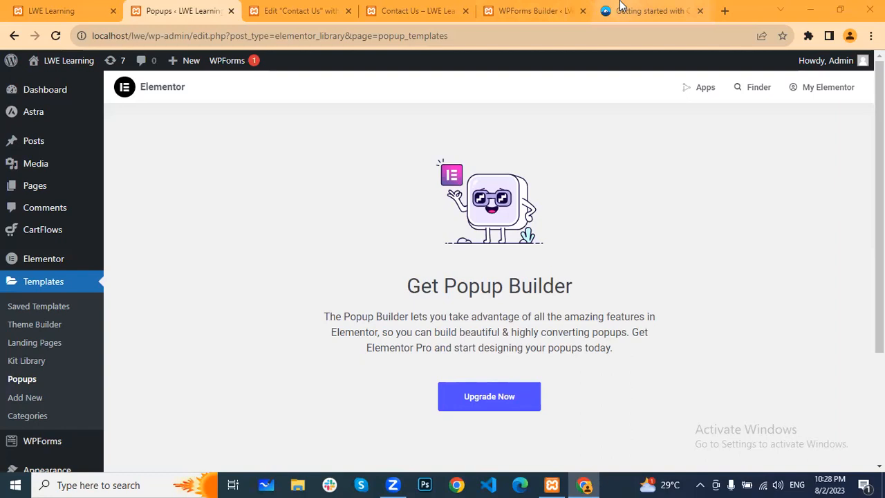
- Switch to the Contact Form 7 website, open its Contact page and look through the contact form there
{"action": "left_click", "coordinate": [650, 11]}
{"action": "left_click_drag", "start_coordinate": [879, 97], "coordinate": [880, 238]}
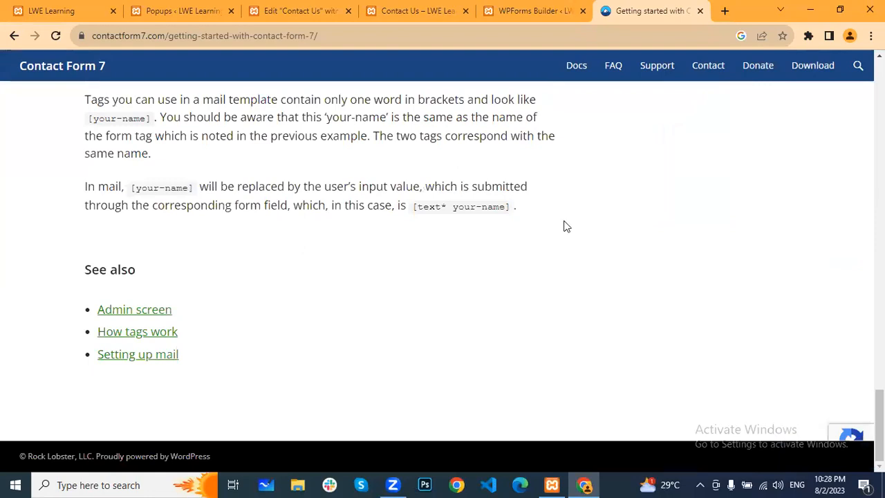
{"action": "left_click", "coordinate": [708, 67]}
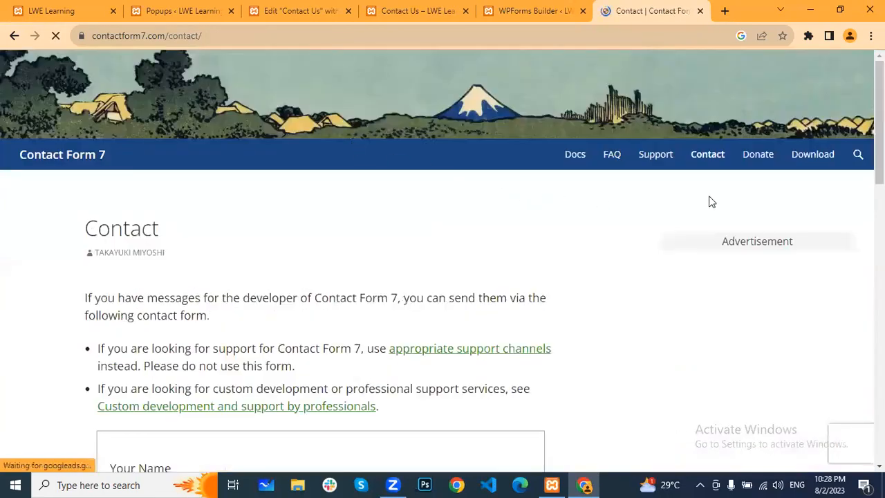
{"action": "scroll", "coordinate": [443, 276], "scroll_direction": "down", "scroll_amount": 10}
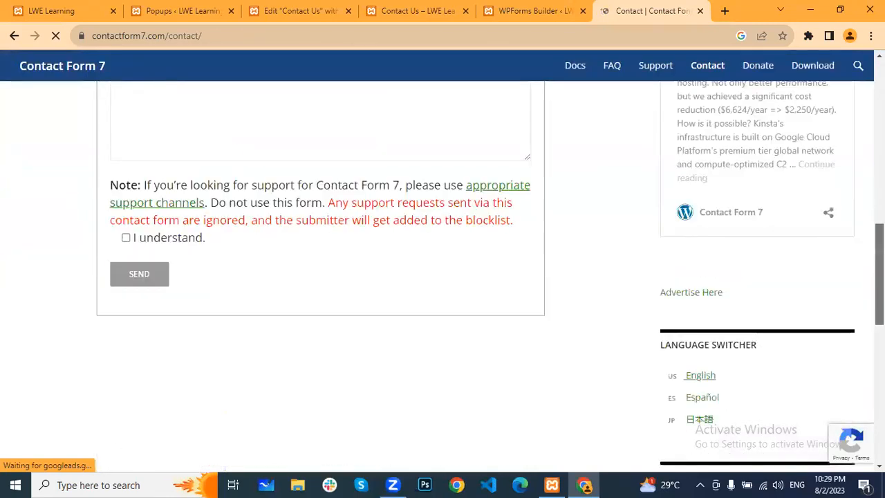
- Examine the rest of the Contact Form 7 Contact page, from the message form to the sidebar sections and footer
{"action": "scroll", "coordinate": [442, 277], "scroll_direction": "down", "scroll_amount": 10}
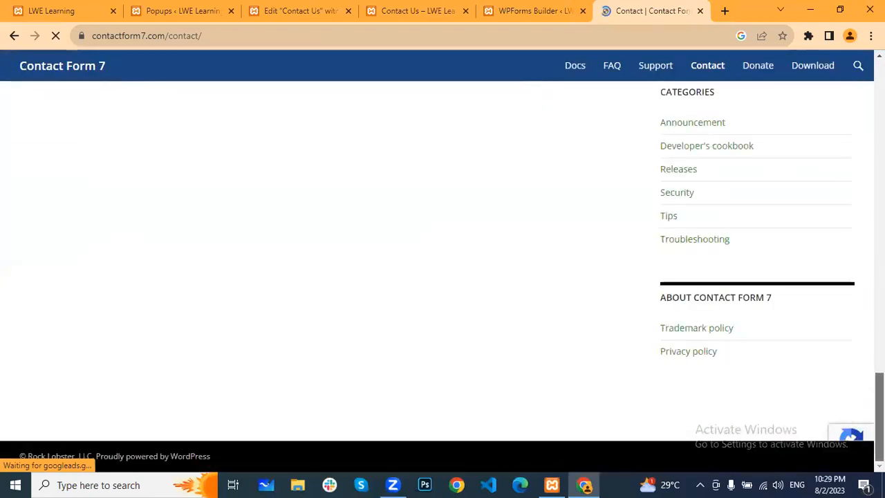
{"action": "scroll", "coordinate": [443, 277], "scroll_direction": "up", "scroll_amount": 10}
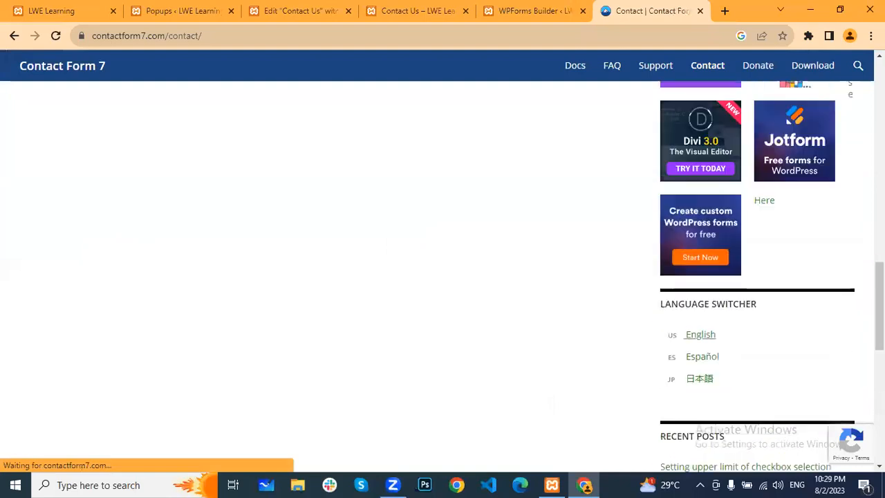
{"action": "scroll", "coordinate": [443, 277], "scroll_direction": "up", "scroll_amount": 5}
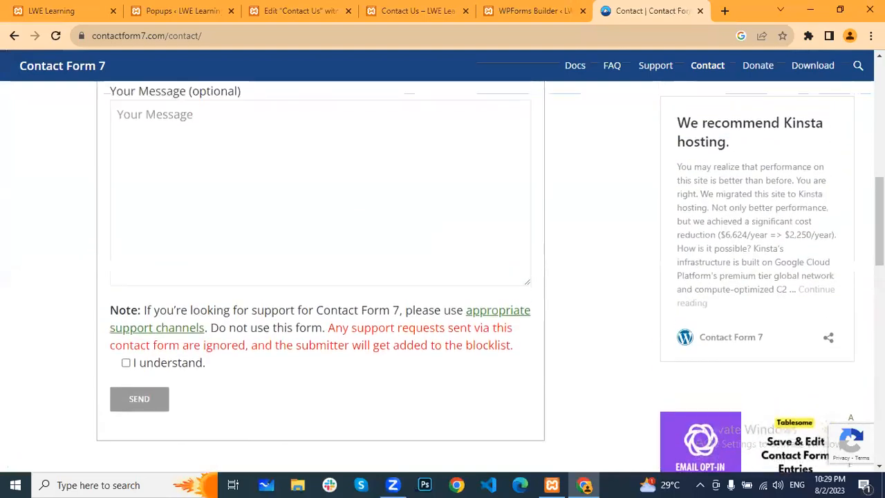
{"action": "scroll", "coordinate": [300, 163], "scroll_direction": "up", "scroll_amount": 5}
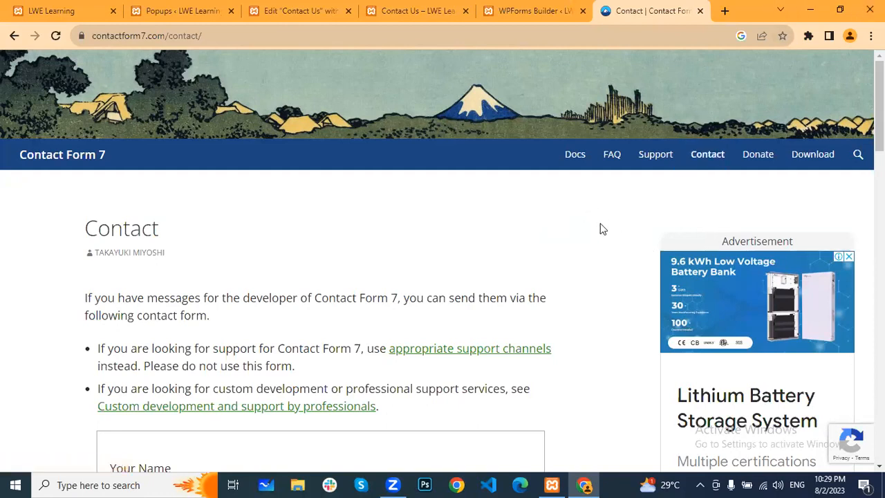
{"action": "scroll", "coordinate": [589, 234], "scroll_direction": "down", "scroll_amount": 10}
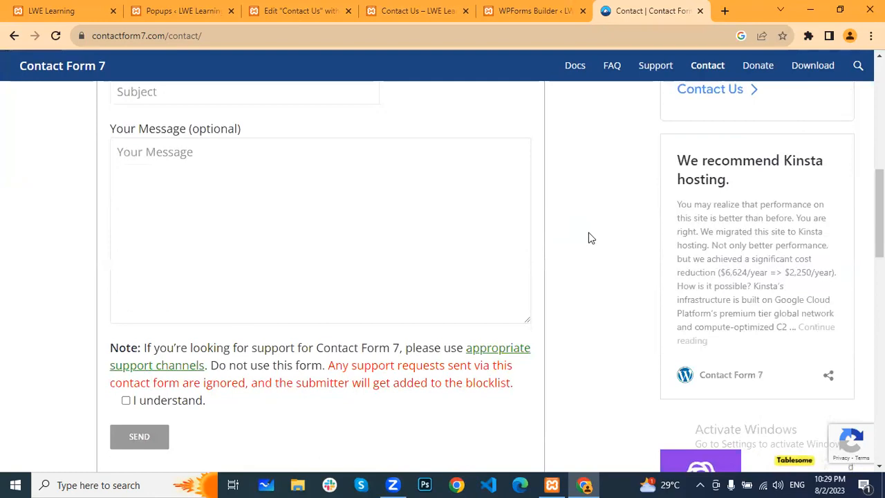
{"action": "scroll", "coordinate": [588, 234], "scroll_direction": "down", "scroll_amount": 10}
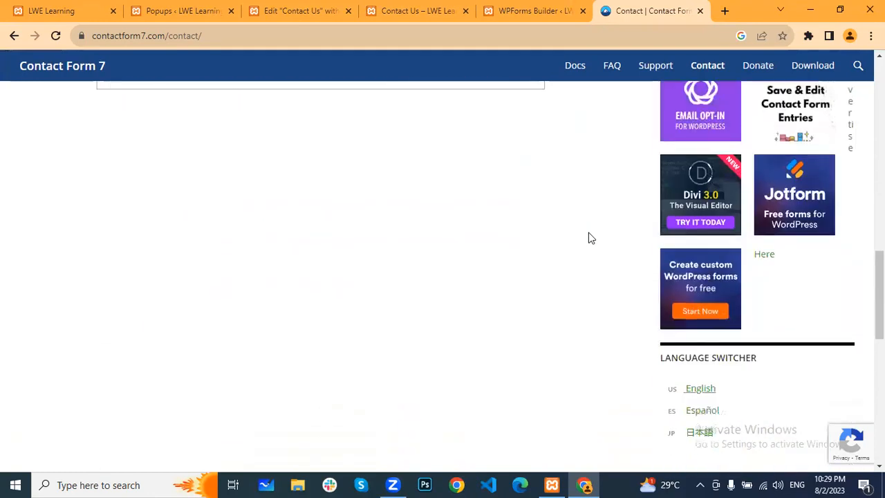
{"action": "scroll", "coordinate": [588, 234], "scroll_direction": "down", "scroll_amount": 3}
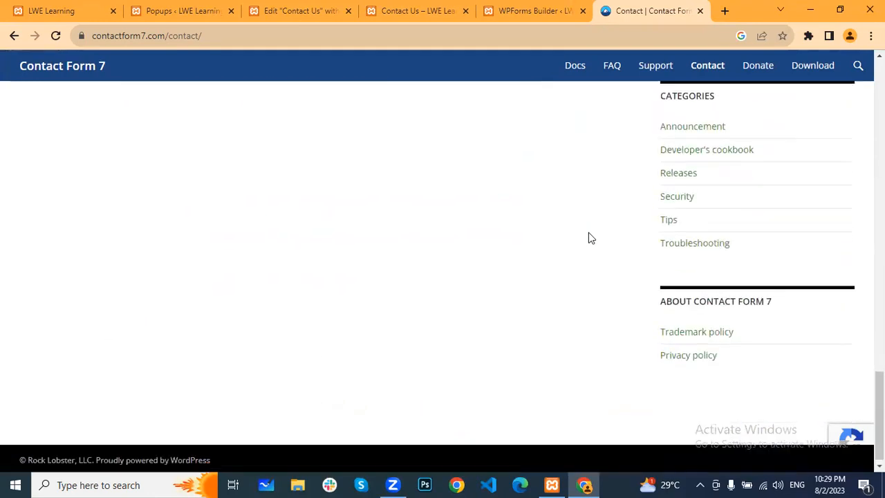
{"action": "scroll", "coordinate": [588, 237], "scroll_direction": "up", "scroll_amount": 5}
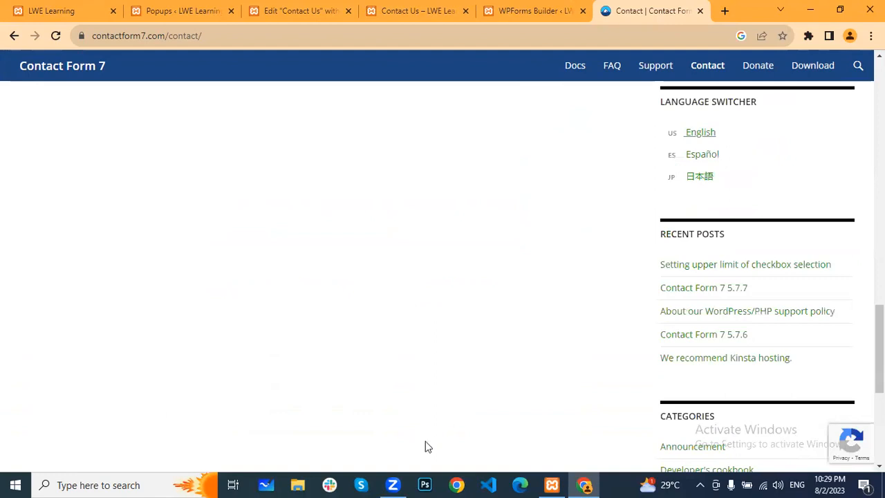